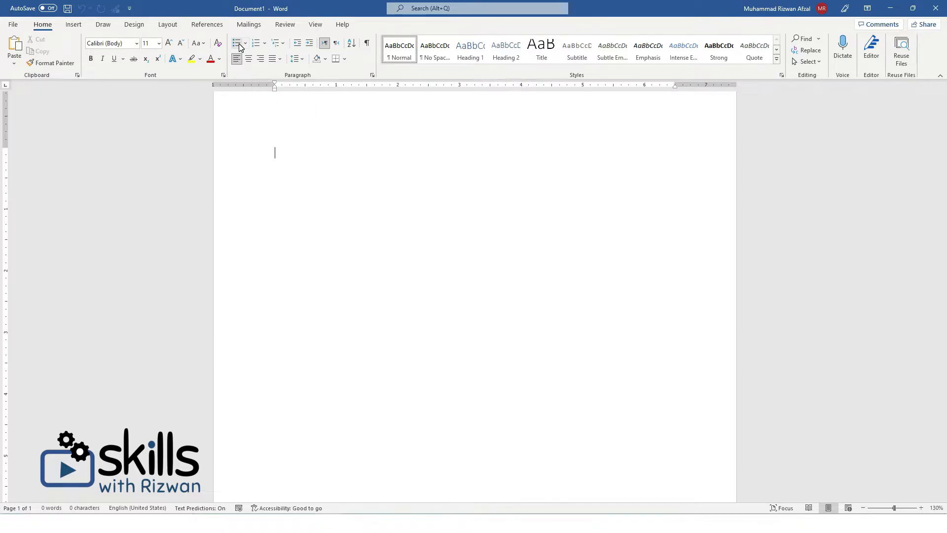
Step: Enter the heading "Cities of Pakistan" followed by Karachi, Lahore, Peshawar and Quetta on separate lines
type("Cities of P")
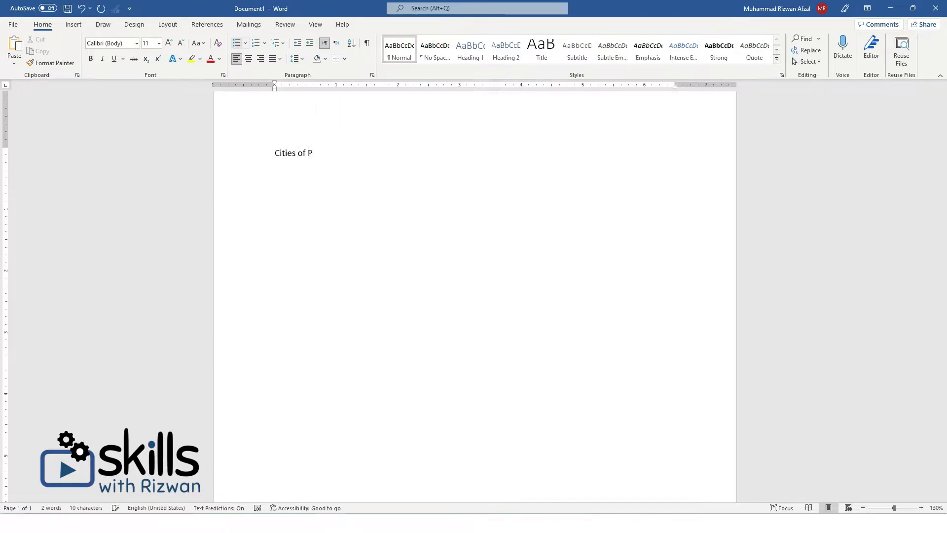
type("akistan")
key("Return")
type("karachi ")
type("Lhore")
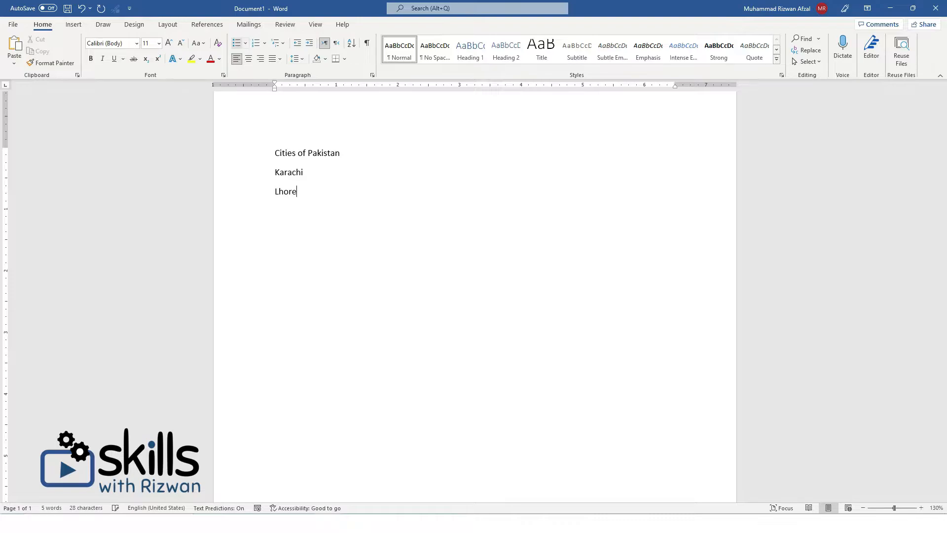
type("hore")
key("Return")
type("Pweue")
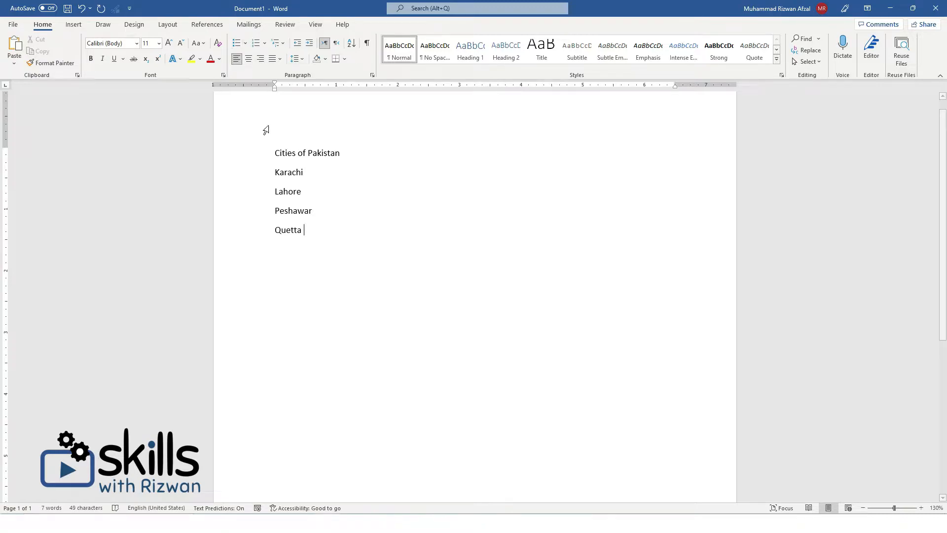
Step: Turn the four city names under the heading into a bulleted list
left_click_drag(255, 171, 296, 229)
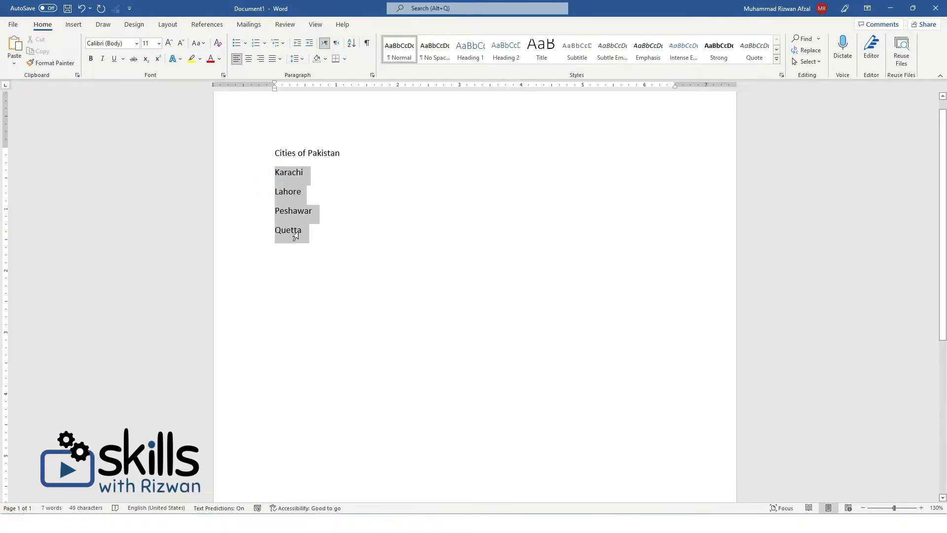
left_click(237, 44)
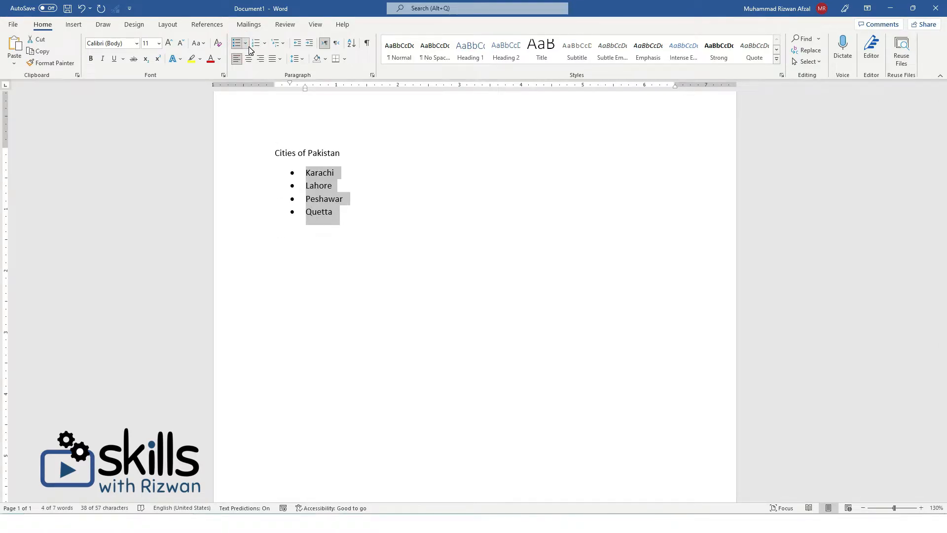
Step: Change the city list's bullets to the arrow style, and after that to the hollow circle style
left_click(245, 44)
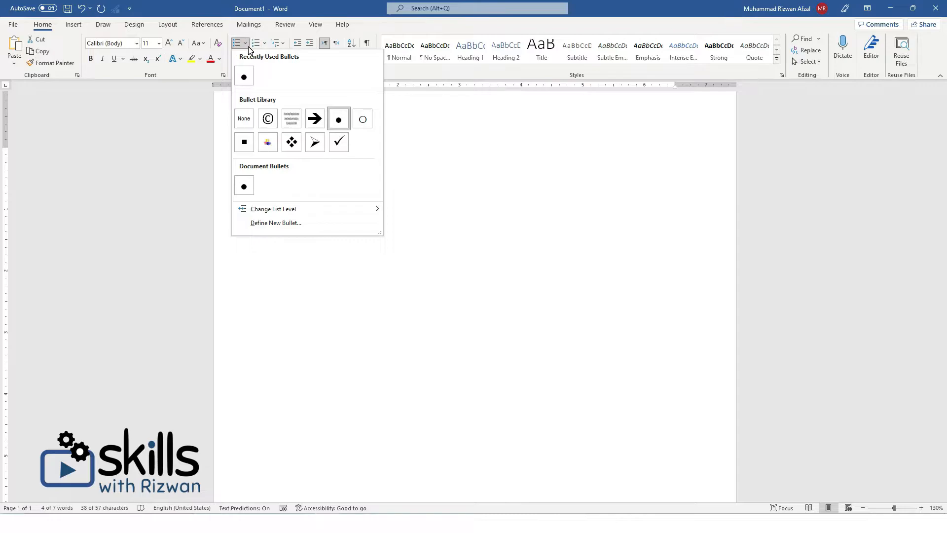
left_click(315, 119)
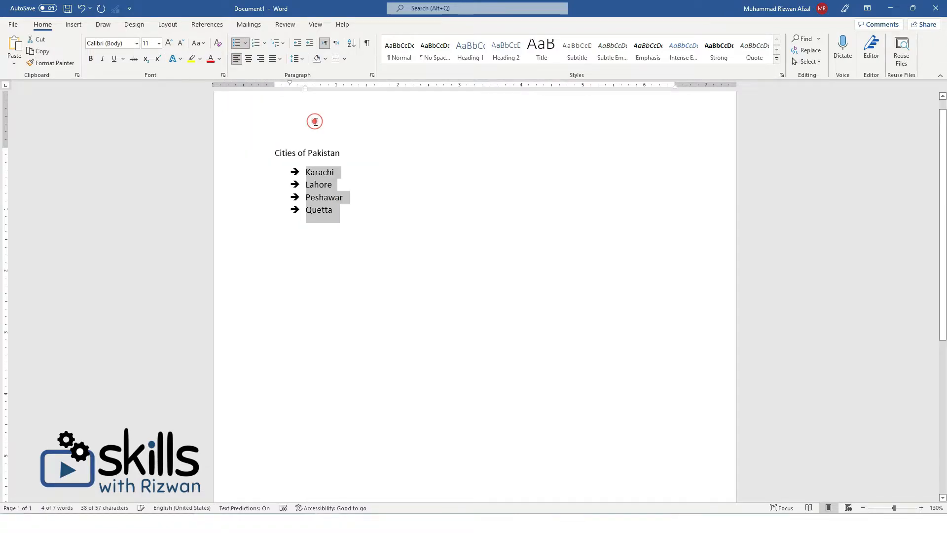
left_click(245, 44)
left_click(362, 119)
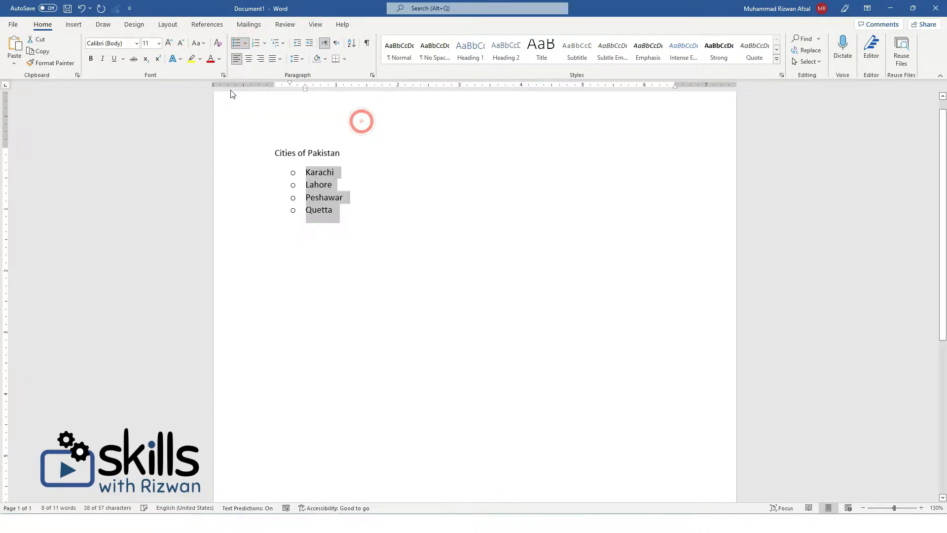
Step: Start defining a new symbol bullet for the city list and look through the available Courier New characters
left_click(245, 43)
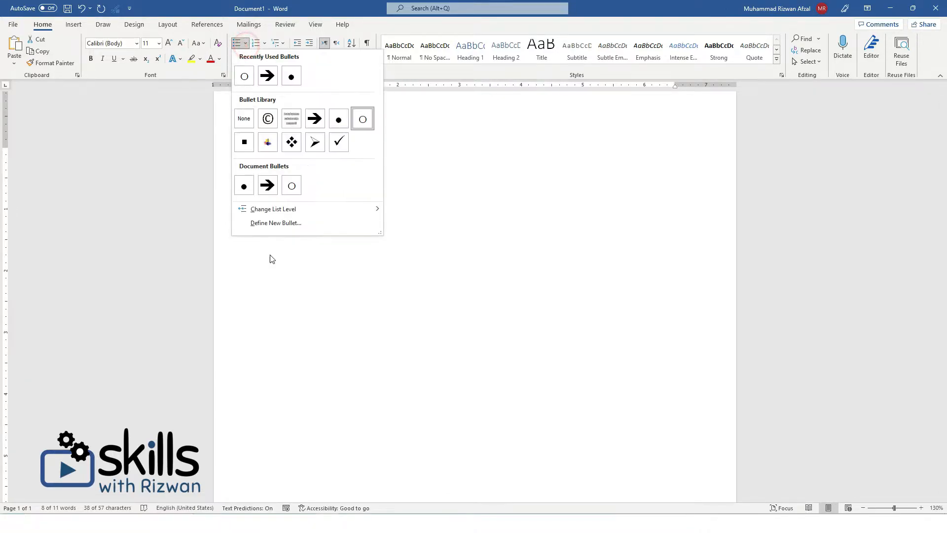
left_click(289, 224)
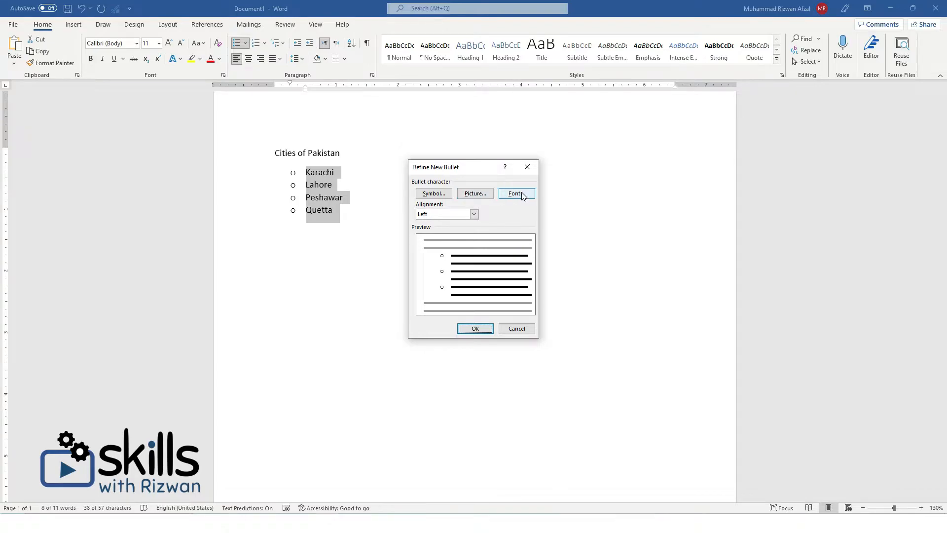
left_click(429, 194)
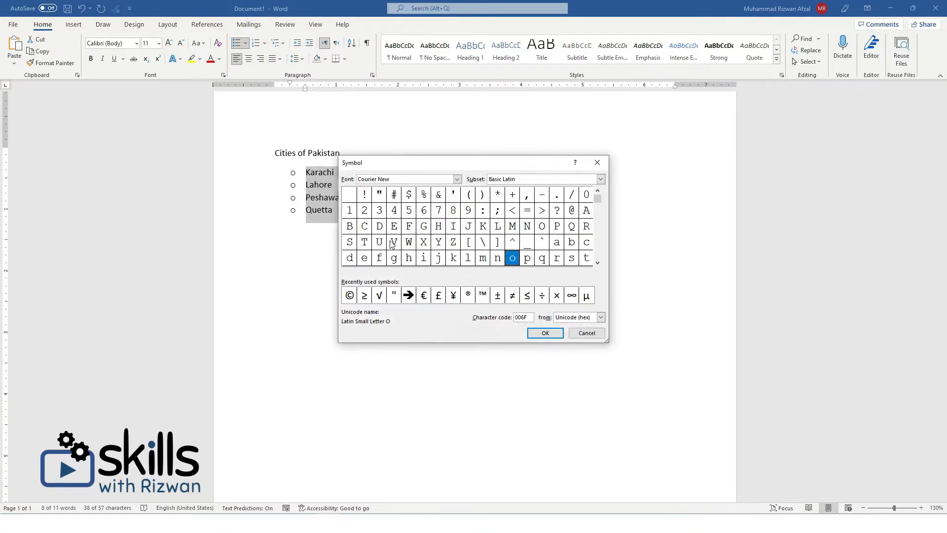
left_click(599, 234)
left_click(598, 234)
left_click(599, 234)
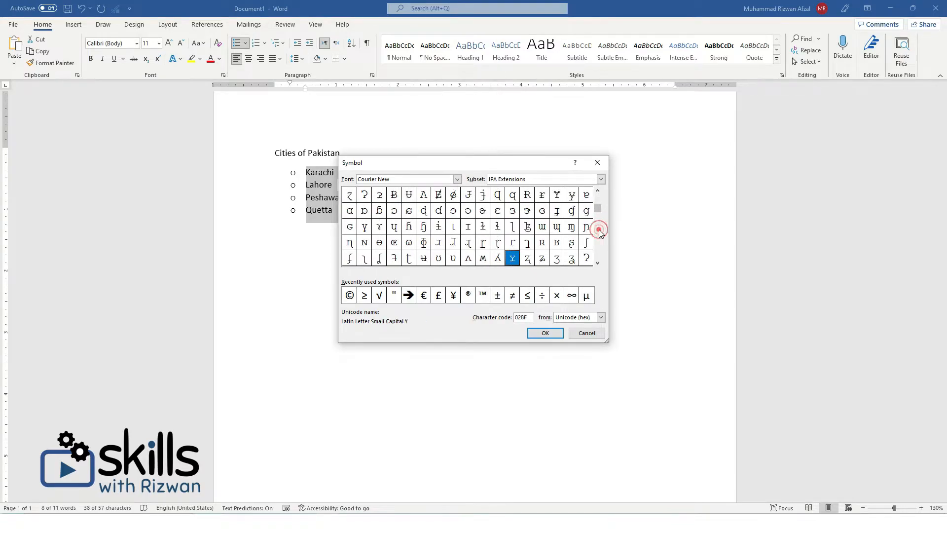
left_click(599, 233)
left_click(598, 233)
left_click(598, 234)
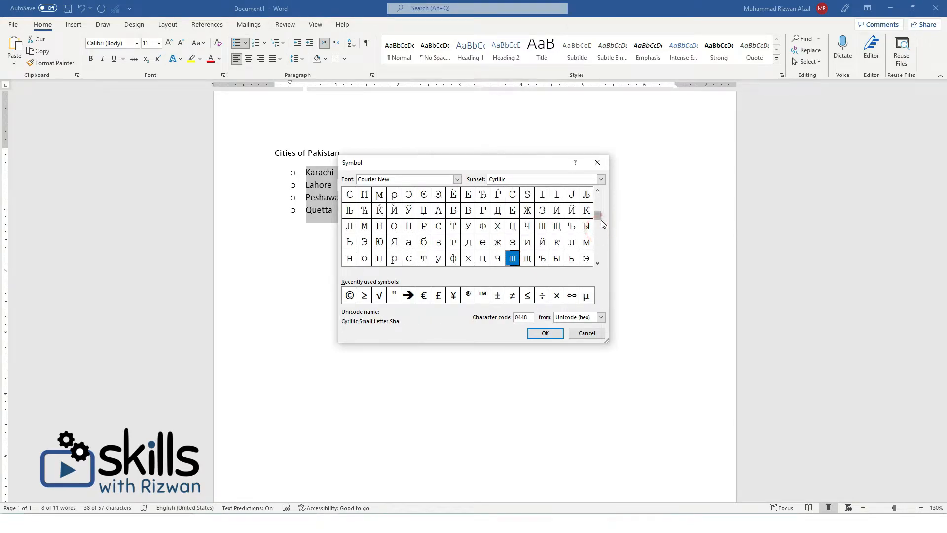
left_click(601, 231)
left_click(599, 249)
left_click(597, 263)
left_click(598, 262)
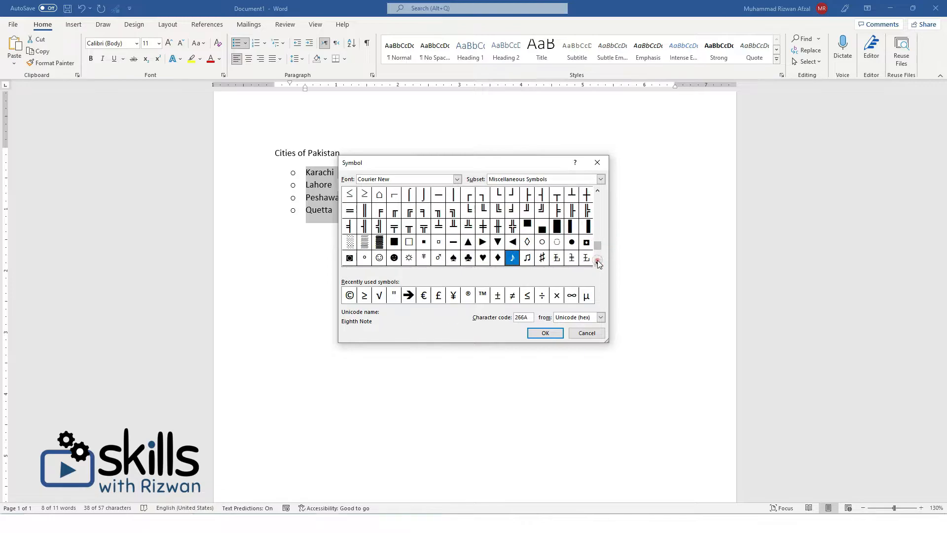
left_click(597, 262)
left_click_drag(597, 255, 597, 204)
Step: Look through the Basic Latin, Latin Extended-A, Combining Diacritical Marks and Spacing Modifier Letters symbol subsets
left_click(402, 180)
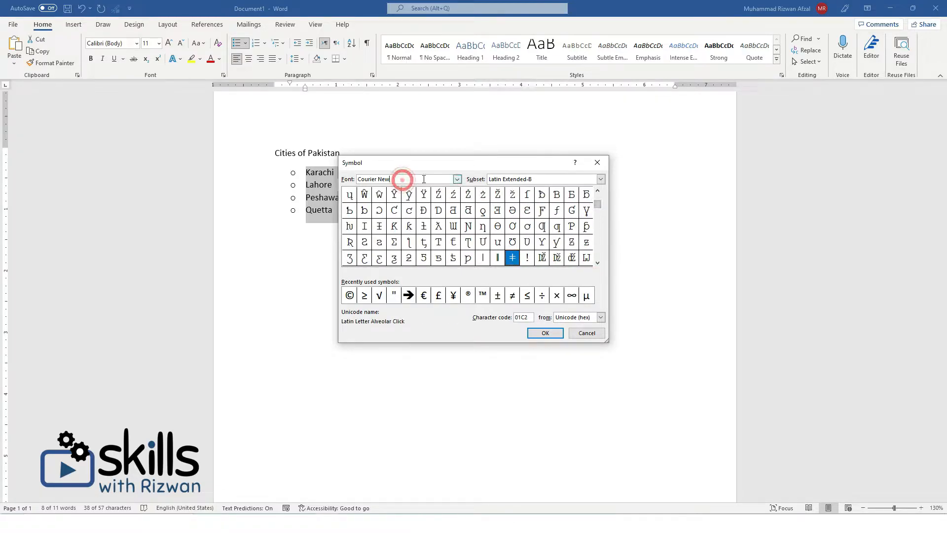
left_click(510, 179)
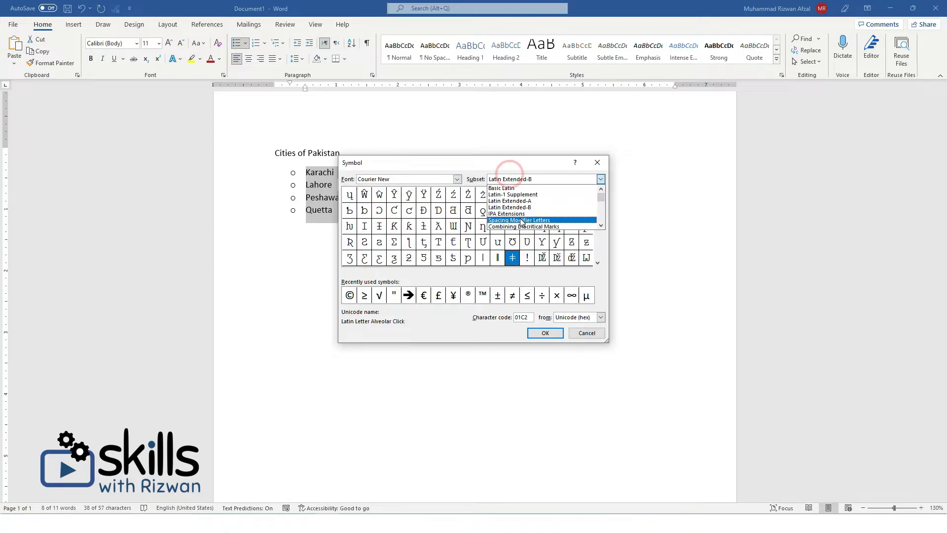
left_click(513, 187)
left_click(515, 177)
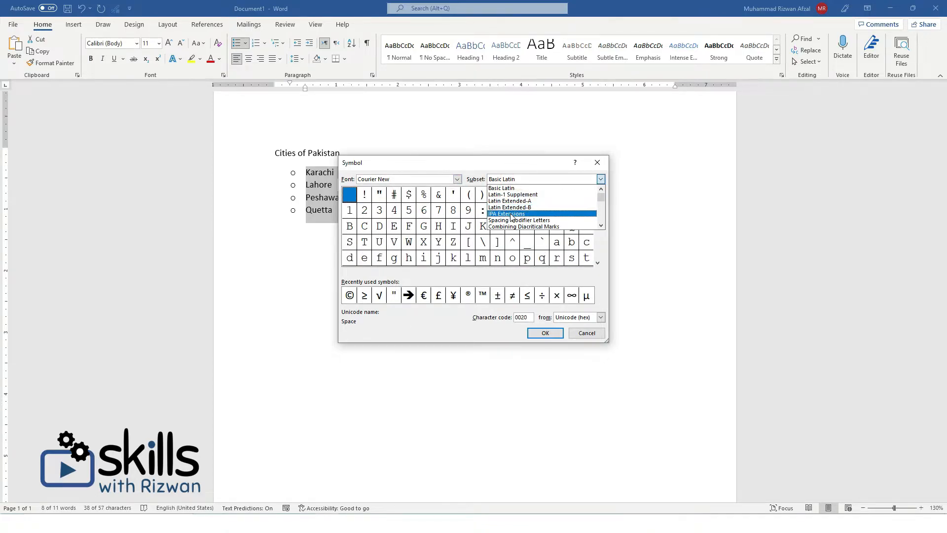
left_click(510, 200)
left_click(532, 179)
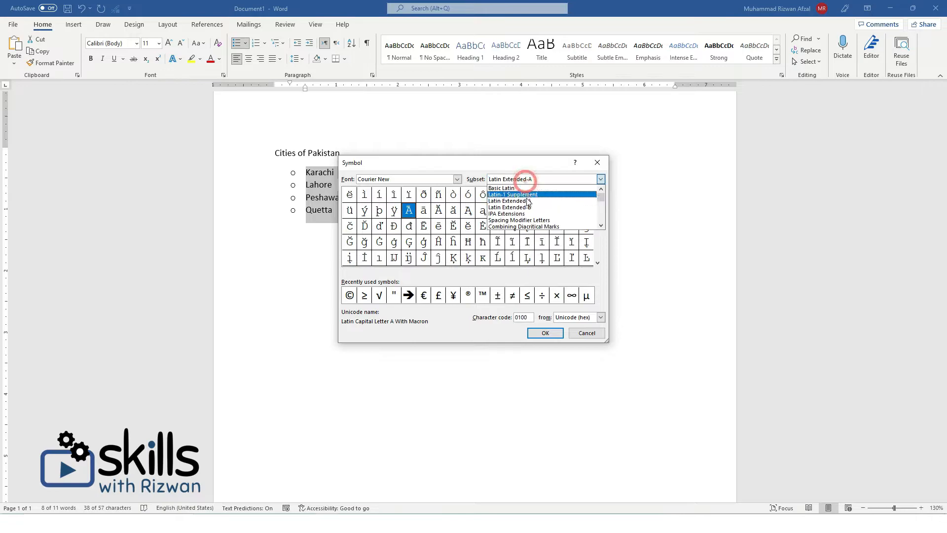
left_click(516, 226)
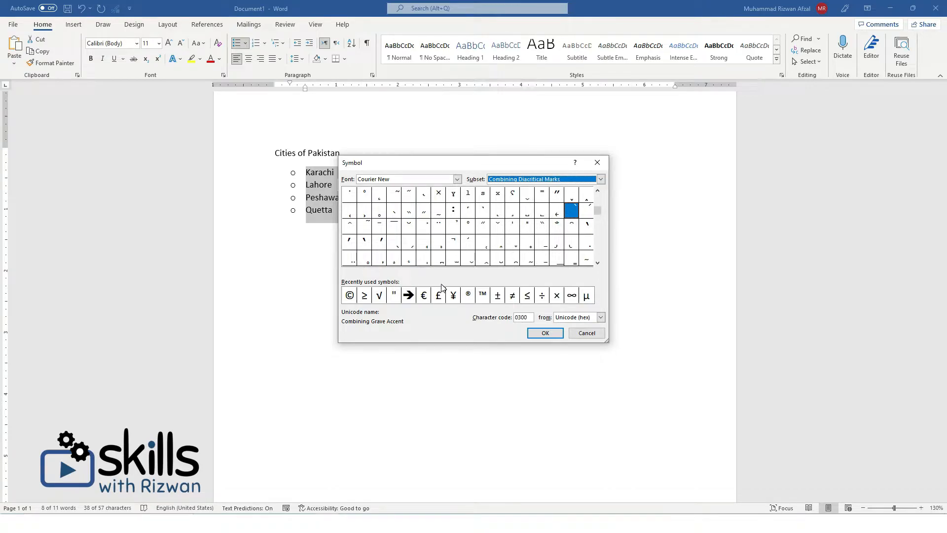
left_click(601, 179)
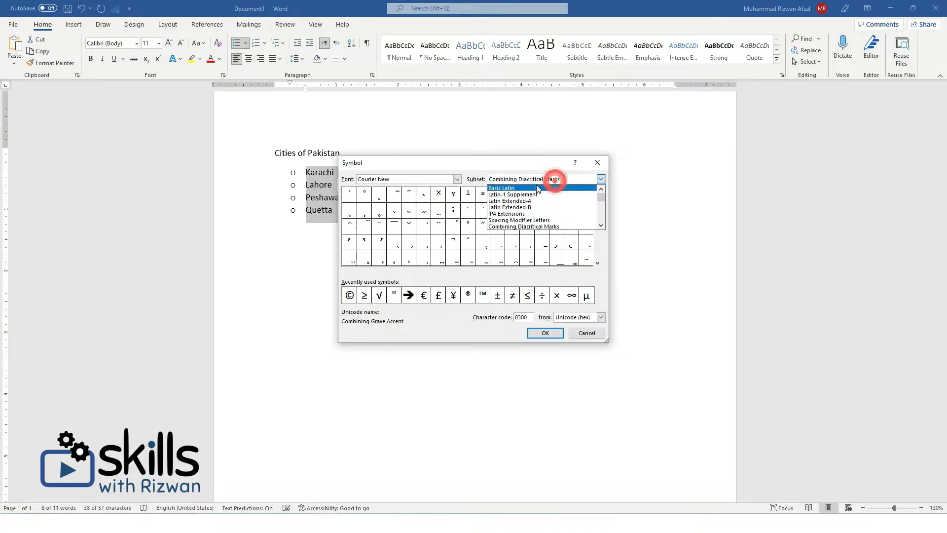
left_click(512, 221)
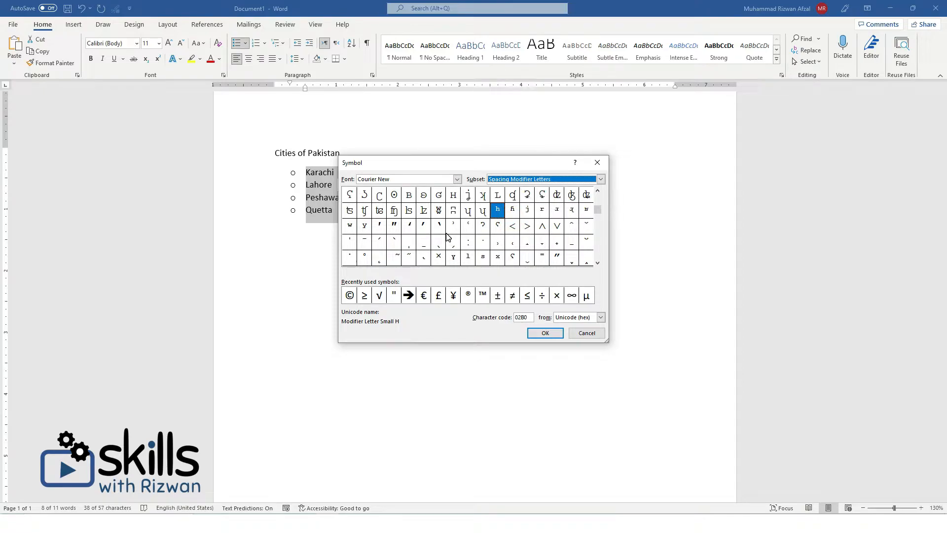
Step: Choose the arrow from the recently used symbols as the new bullet and apply it to the city list
double_click(531, 317)
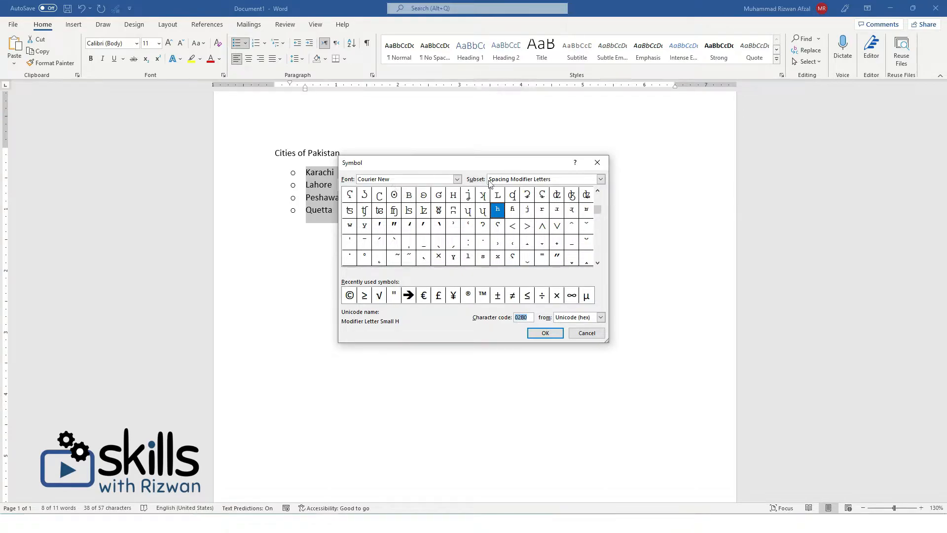
double_click(408, 295)
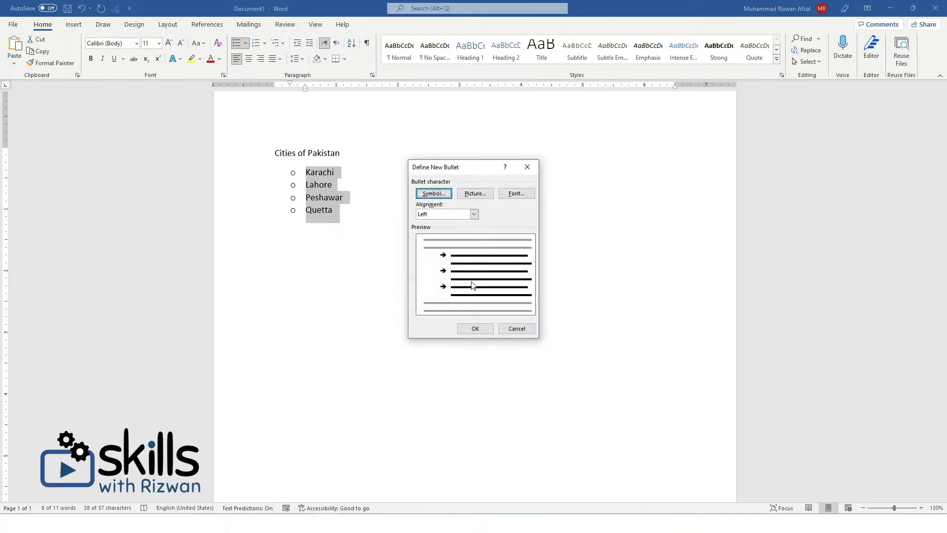
left_click(479, 330)
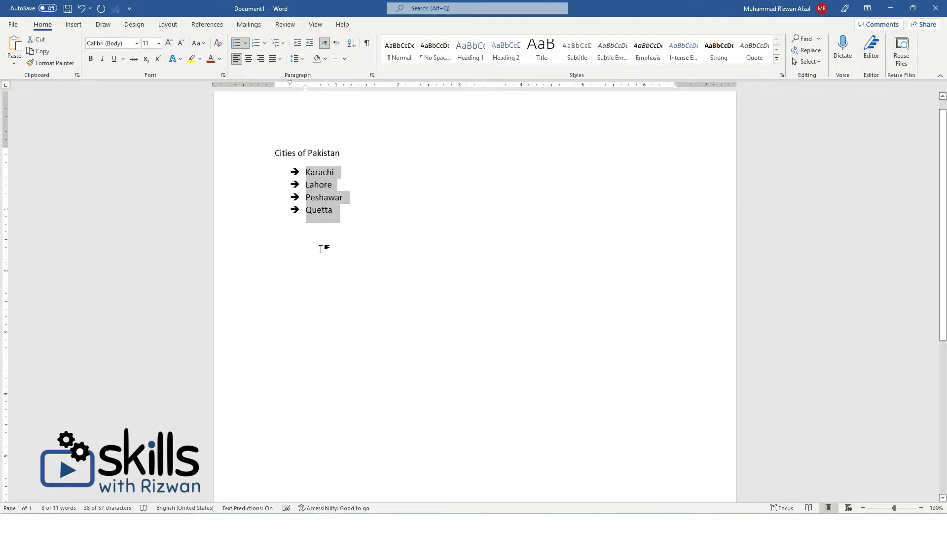
Step: Define a new picture bullet for the city list from the local globe image Picture10 and apply it
left_click(245, 43)
left_click(285, 221)
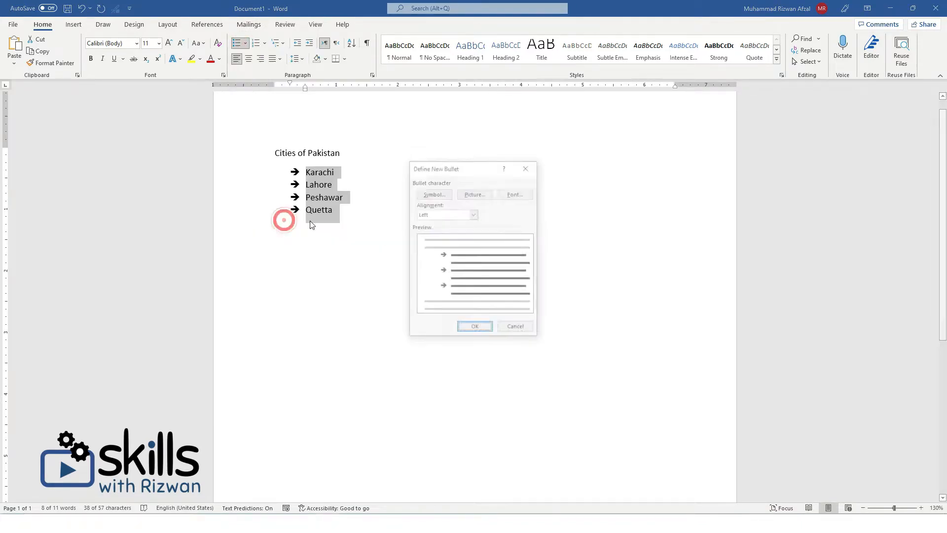
left_click(474, 194)
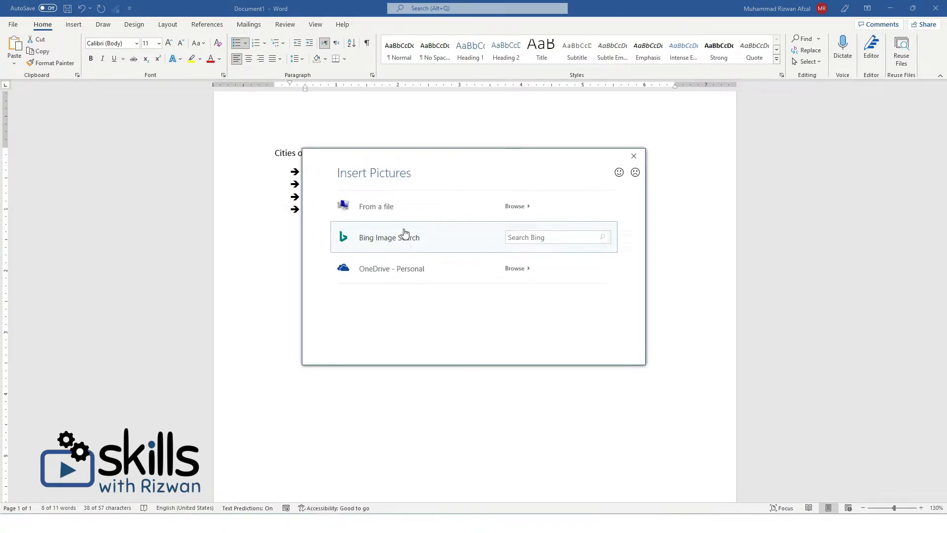
left_click(381, 206)
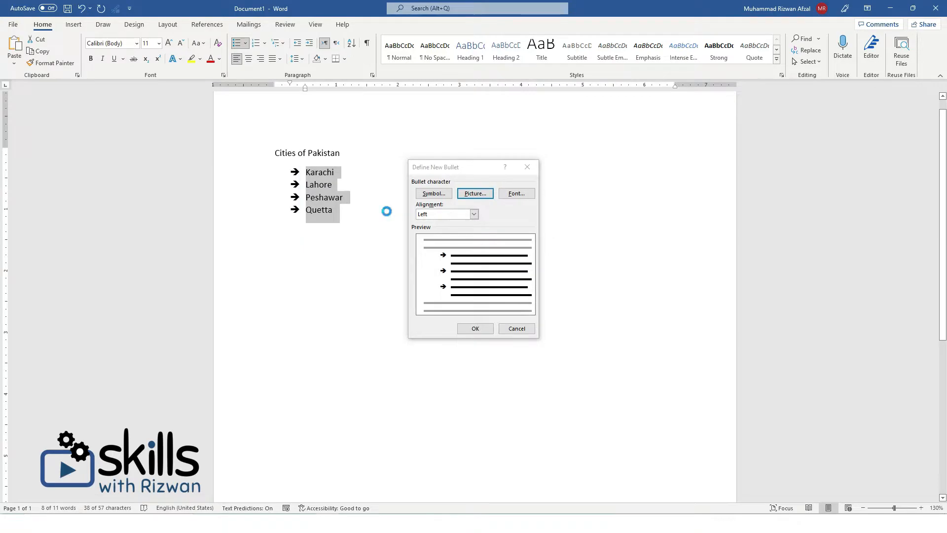
scroll(176, 195, "down", 2)
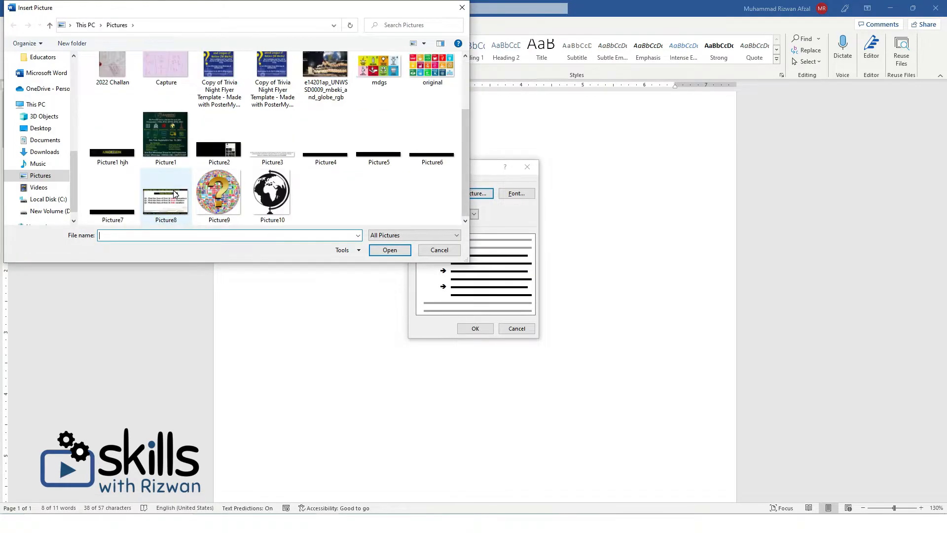
double_click(265, 201)
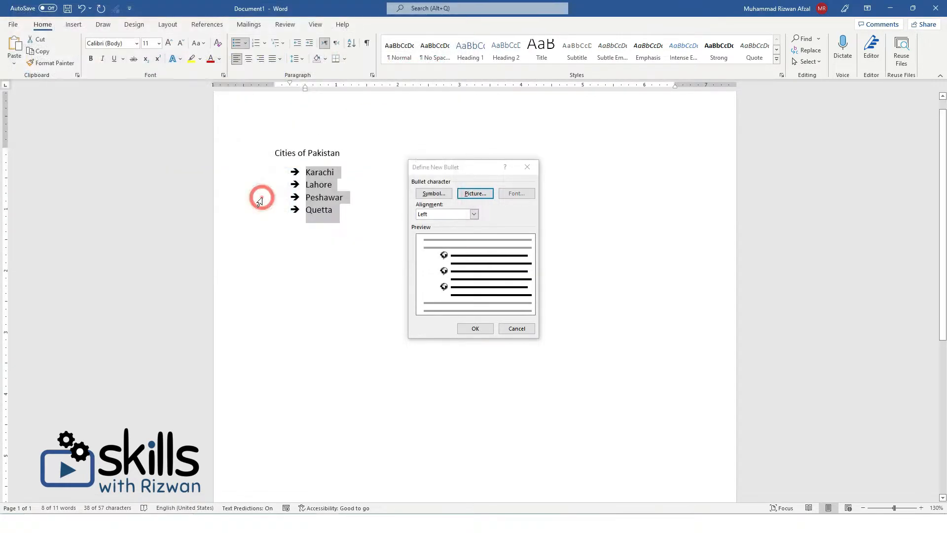
left_click(477, 328)
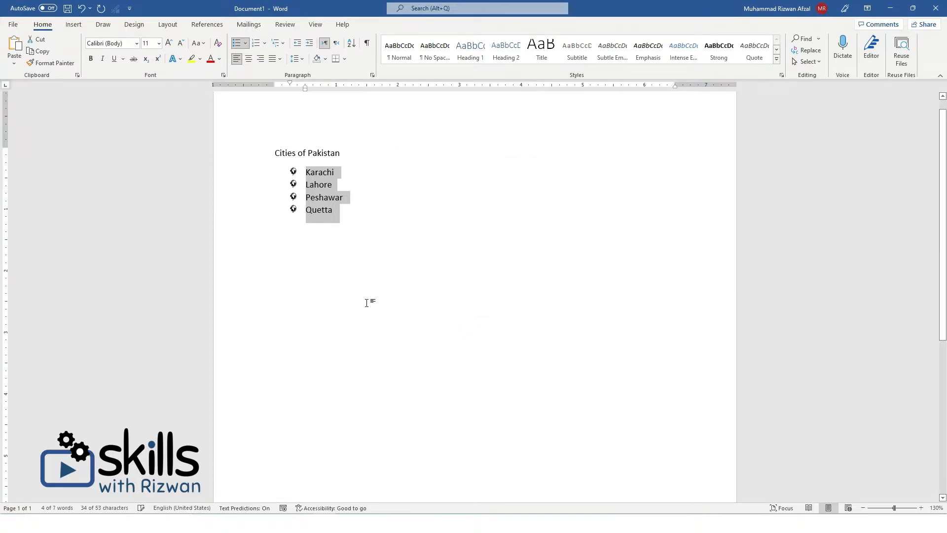
Step: Examine the globe picture bullets beside the city names up close, and return to a page-wide view
left_click(337, 248)
scroll(351, 221, "up", 20)
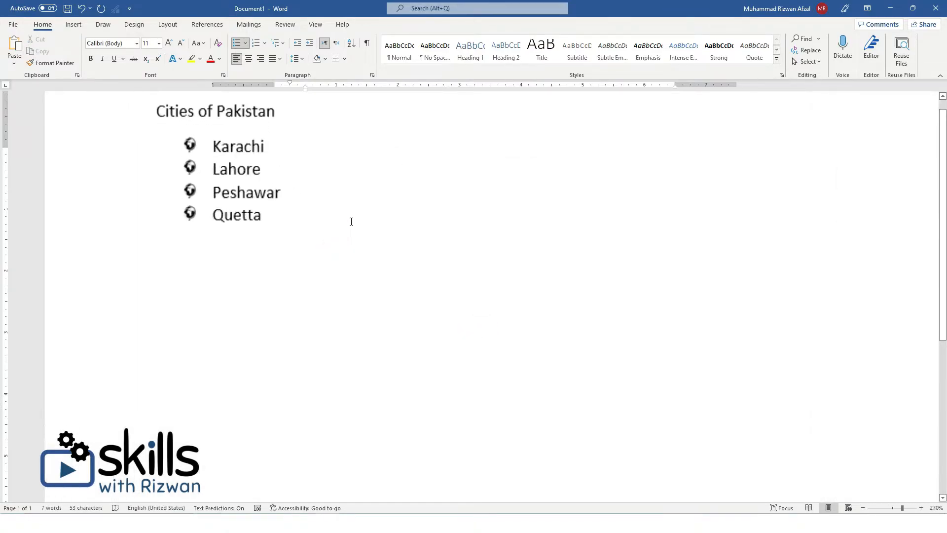
scroll(208, 215, "up", 8)
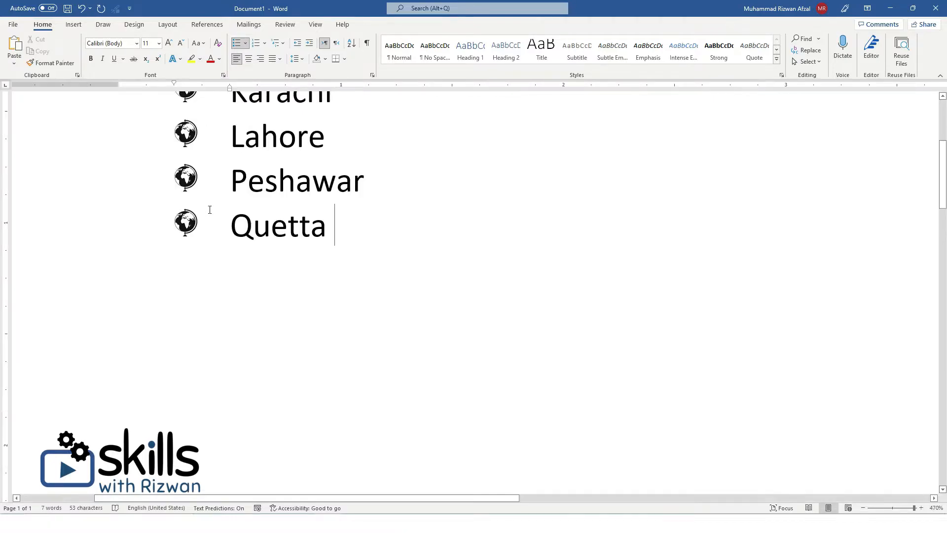
left_click(205, 211)
scroll(210, 210, "up", 2)
scroll(211, 208, "up", 5)
scroll(211, 208, "down", 7)
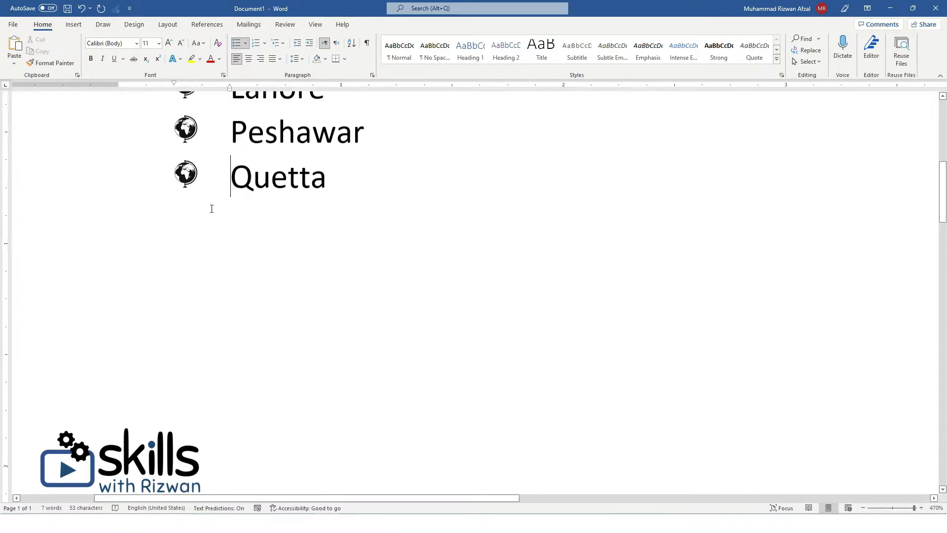
scroll(212, 207, "up", 5)
scroll(212, 208, "down", 4)
scroll(212, 207, "up", 3)
scroll(213, 207, "down", 20)
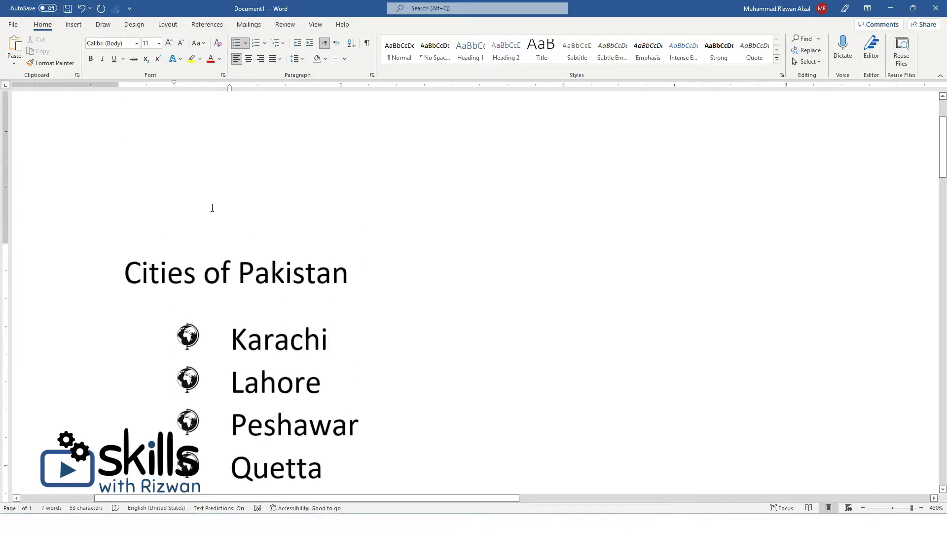
scroll(224, 206, "down", 9)
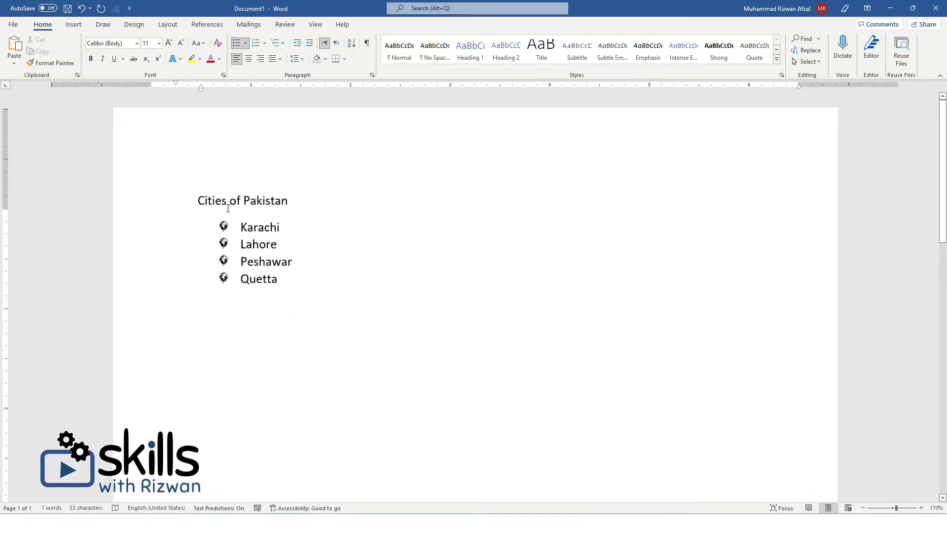
Step: Change the list level of all four city items, Karachi to Quetta, to the fourth level
left_click_drag(362, 276, 220, 217)
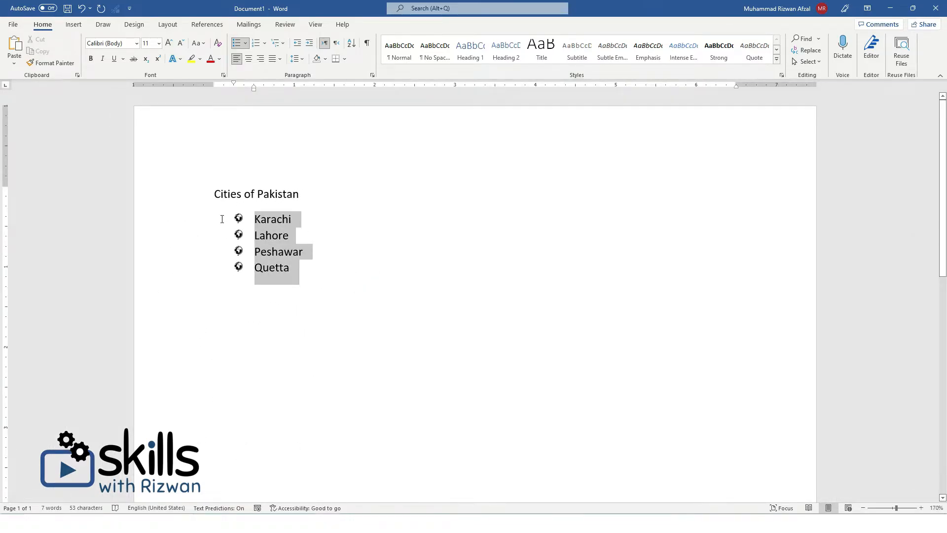
left_click(245, 43)
mouse_move(274, 232)
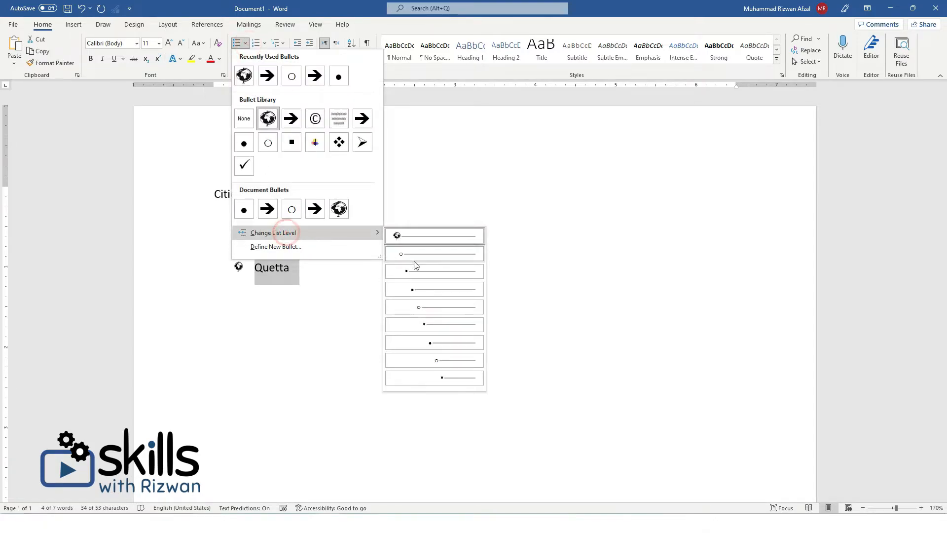
left_click(424, 291)
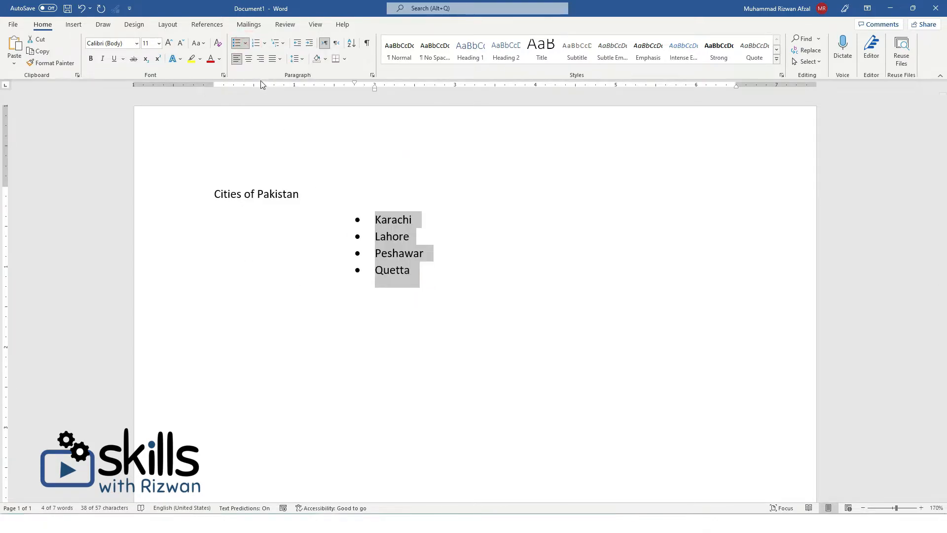
Step: Change the list level of the four cities to the second level, followed by the third level
left_click(245, 43)
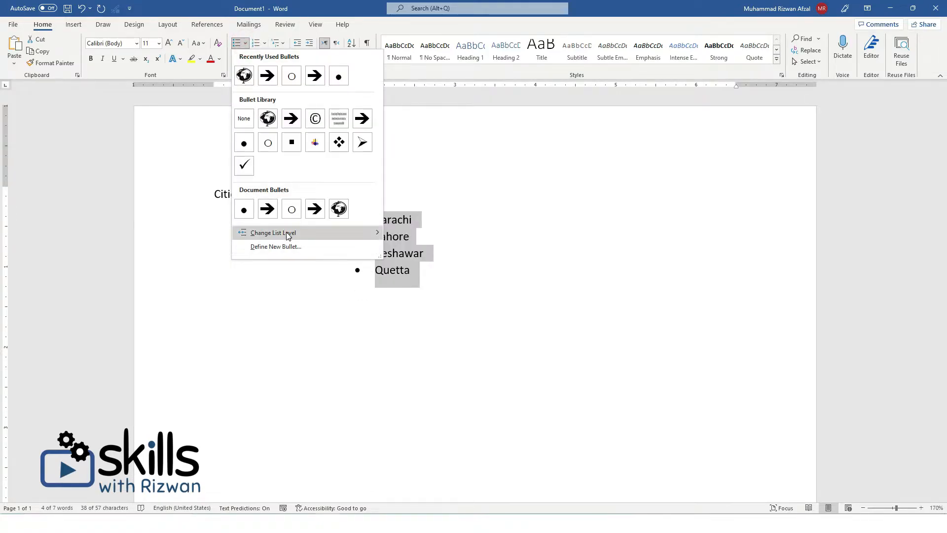
mouse_move(295, 232)
left_click(412, 256)
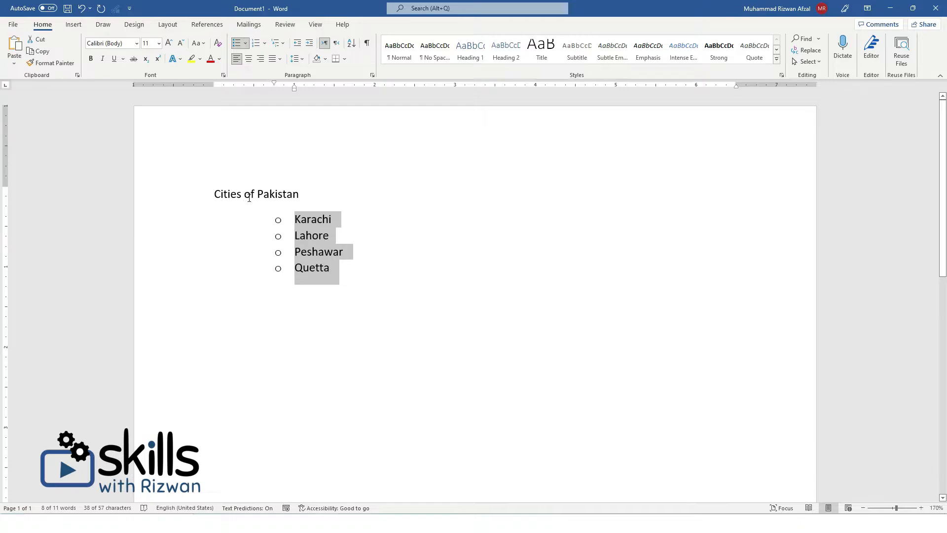
left_click(245, 44)
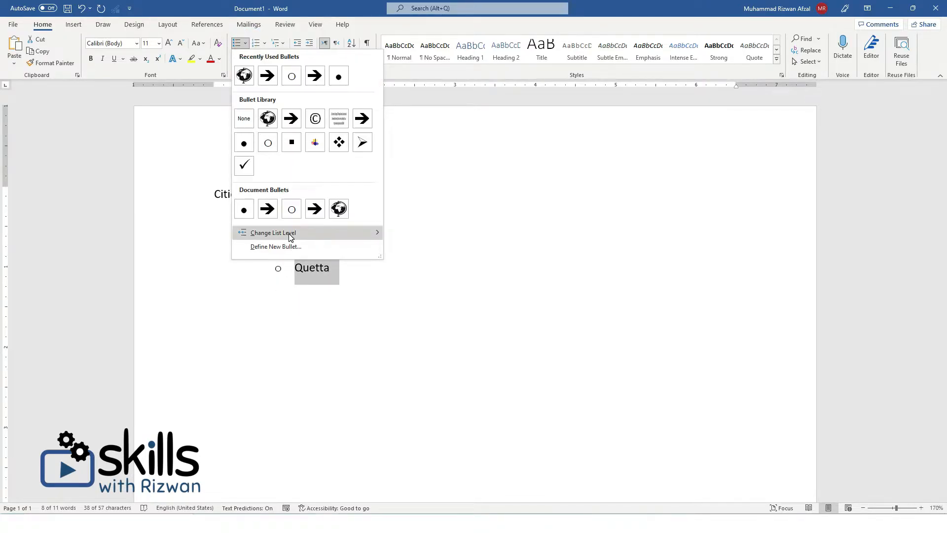
mouse_move(295, 232)
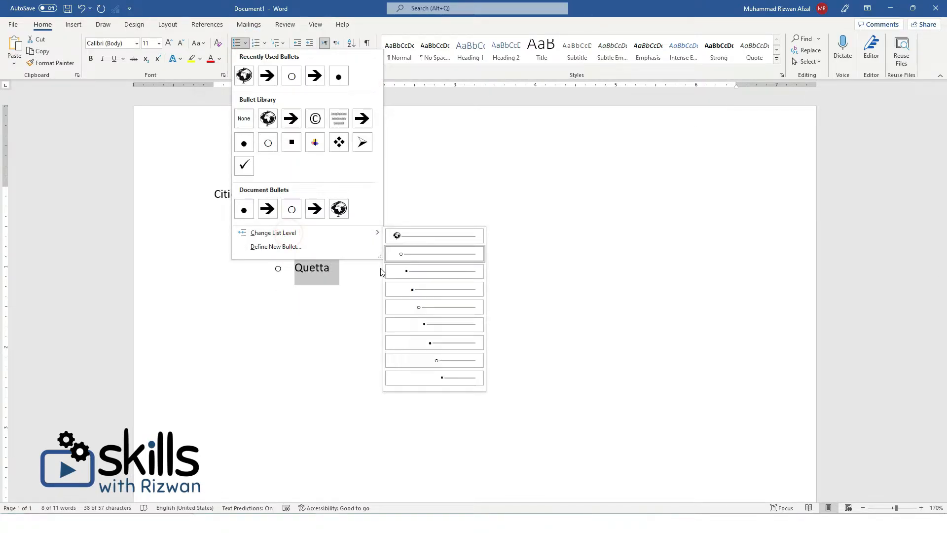
left_click(417, 273)
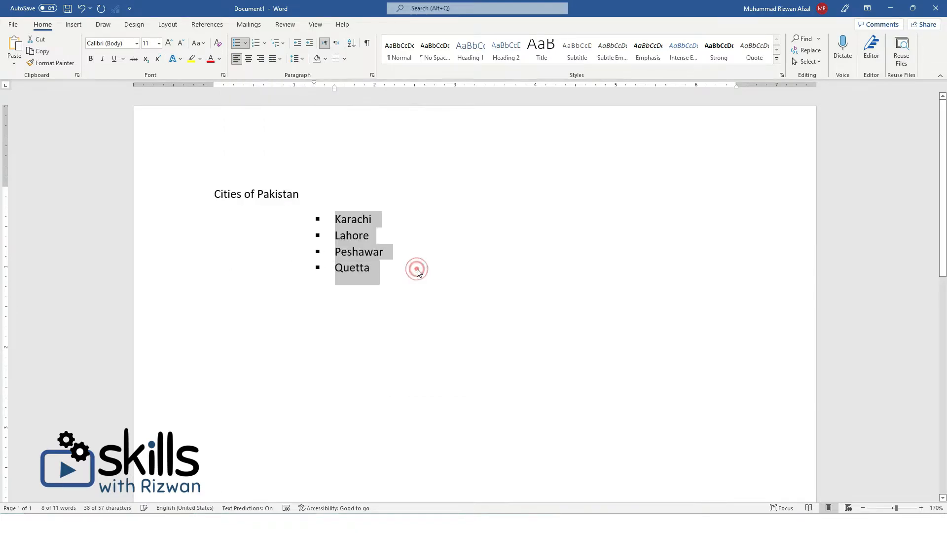
Step: Promote the four cities two levels, back to the first list level with the globe bullets
left_click(245, 44)
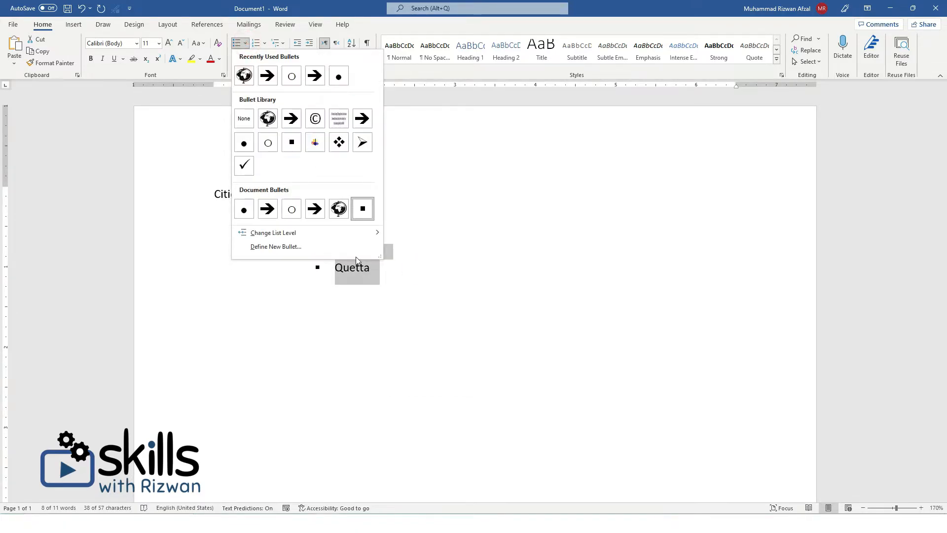
left_click(389, 250)
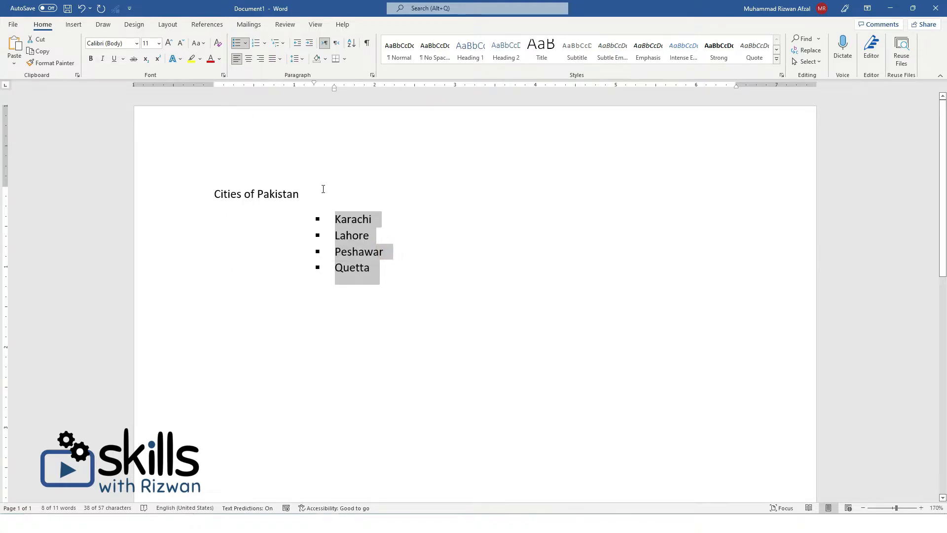
key("shift+Tab")
key("shift+Tab")
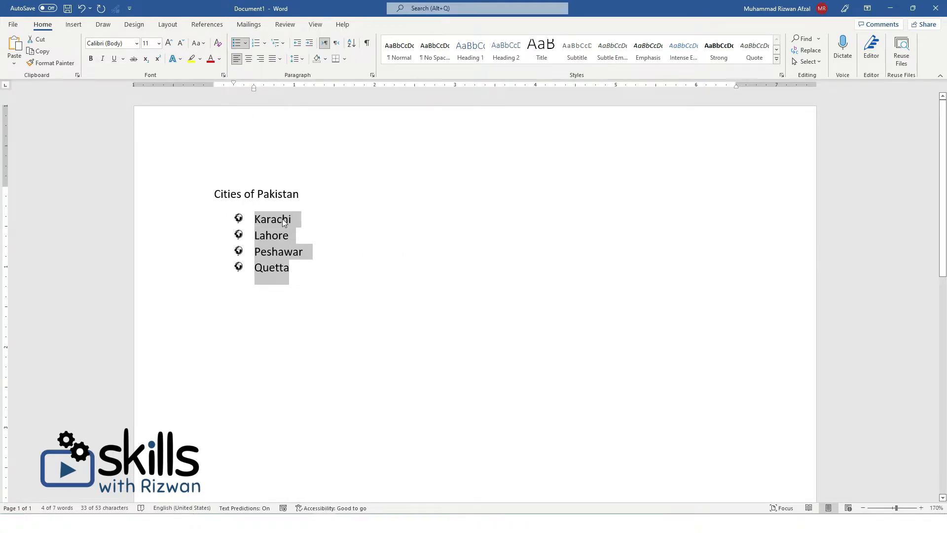
Step: Insert a second-level bullet under Karachi with the text "North karachi"
left_click(301, 219)
key("Return")
key("Tab")
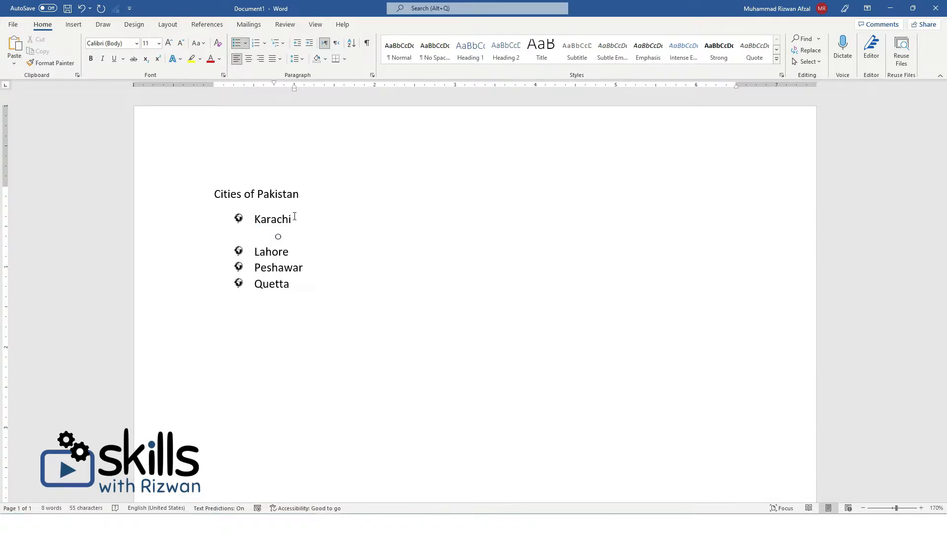
type("North karaqchi")
key("Return")
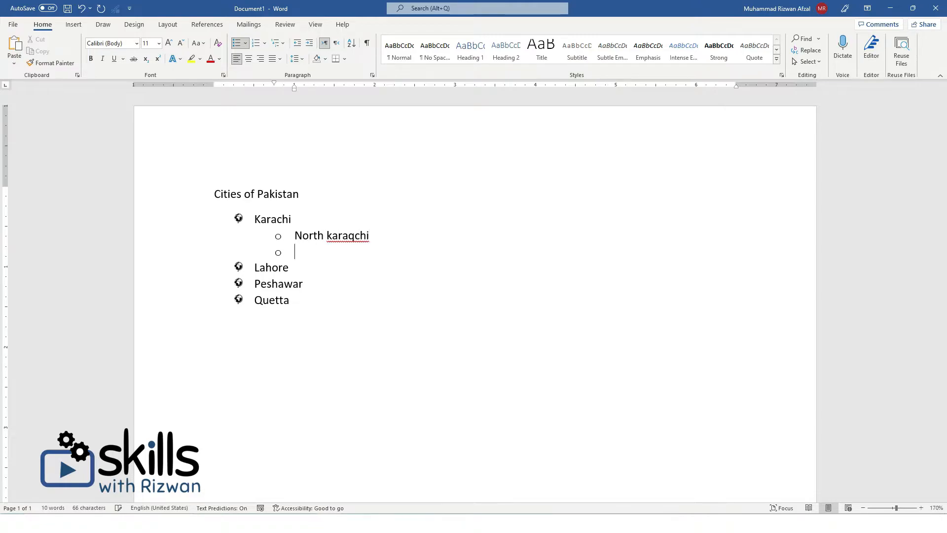
key("BackSpace")
key("BackSpace")
key("BackSpace")
key("BackSpace")
key("BackSpace")
key("BackSpace")
key("BackSpace")
key("BackSpace")
key("BackSpace")
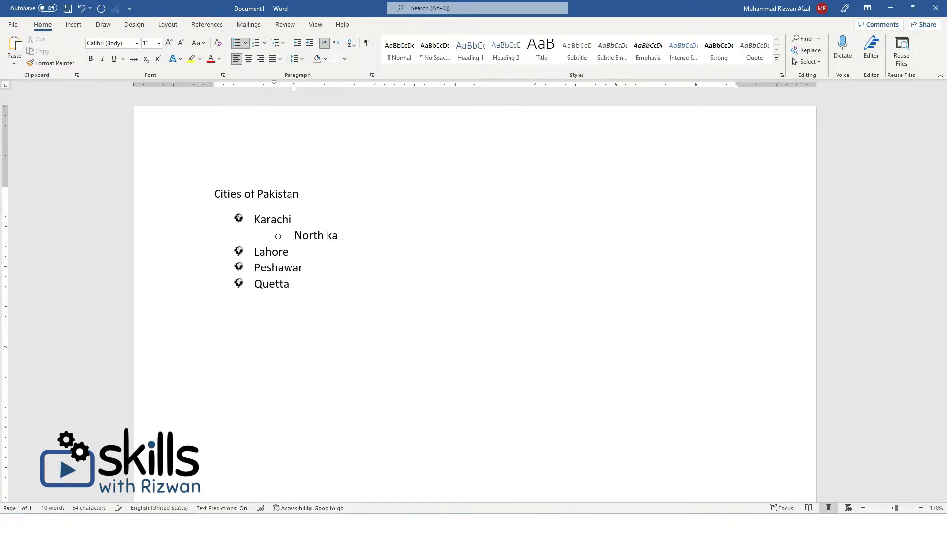
type("rachi")
Step: Add the second-level items "South Karachi" and "Kamari" below North karachi
key("Return")
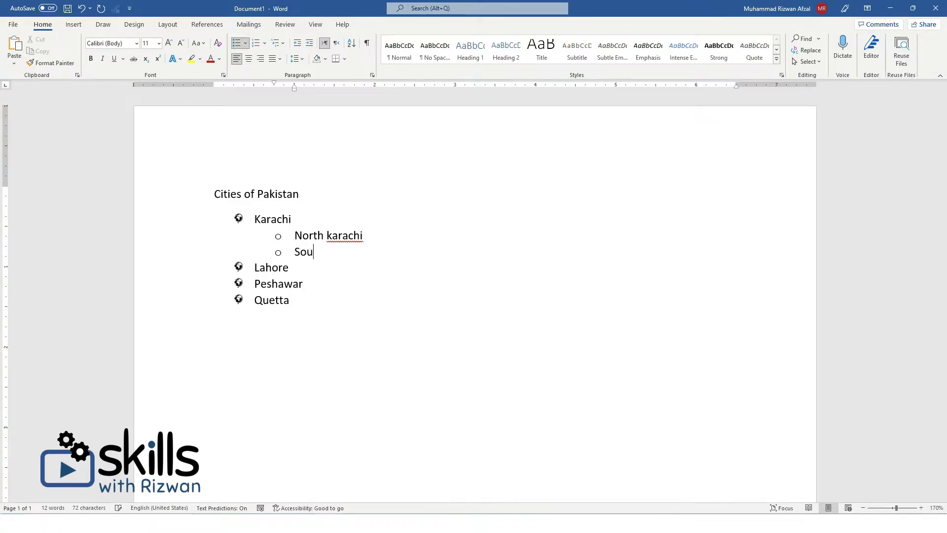
type("South Karachi")
key("Return")
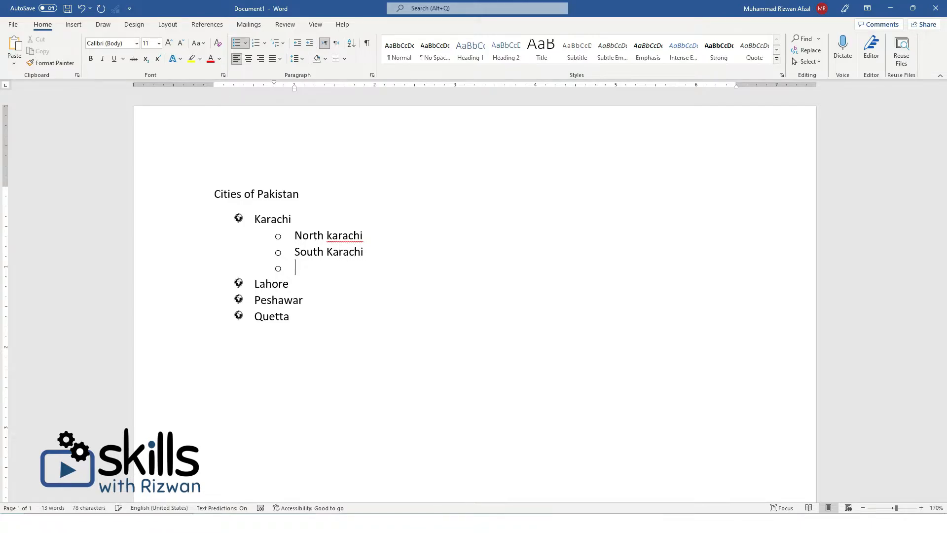
type("Kamari")
Step: Insert a second-level bullet under Lahore with the text "Lahore Cantt"
left_click(313, 288)
key("Return")
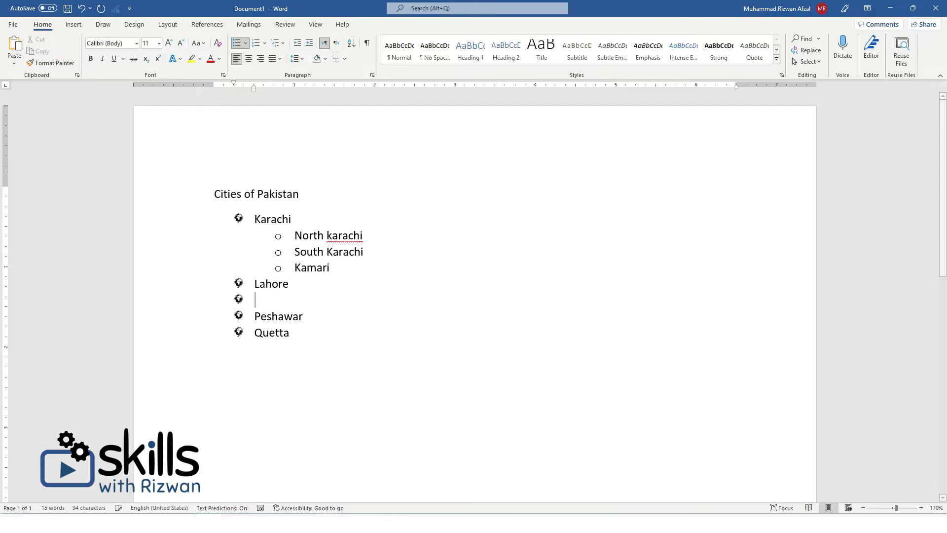
key("Tab")
type("Laj")
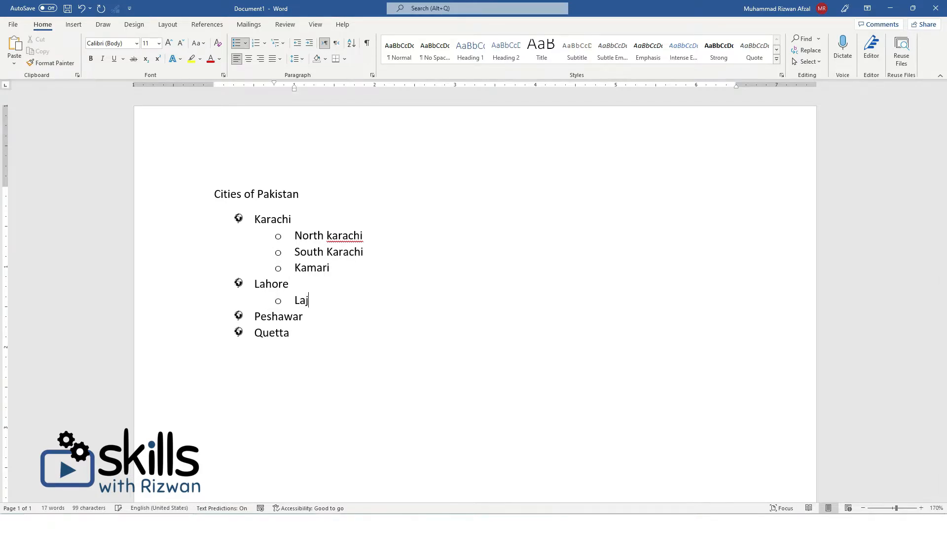
type("hore Ca")
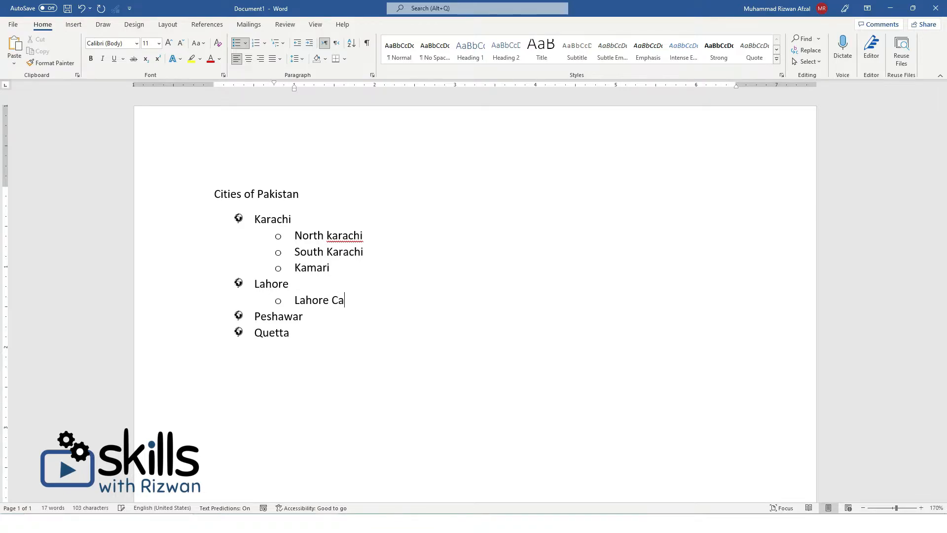
type("ntt")
Step: Add the second-level items "Lahore City", "Raiwand", "Model Town" and "Shahdara" below Lahore Cantt
key("Return")
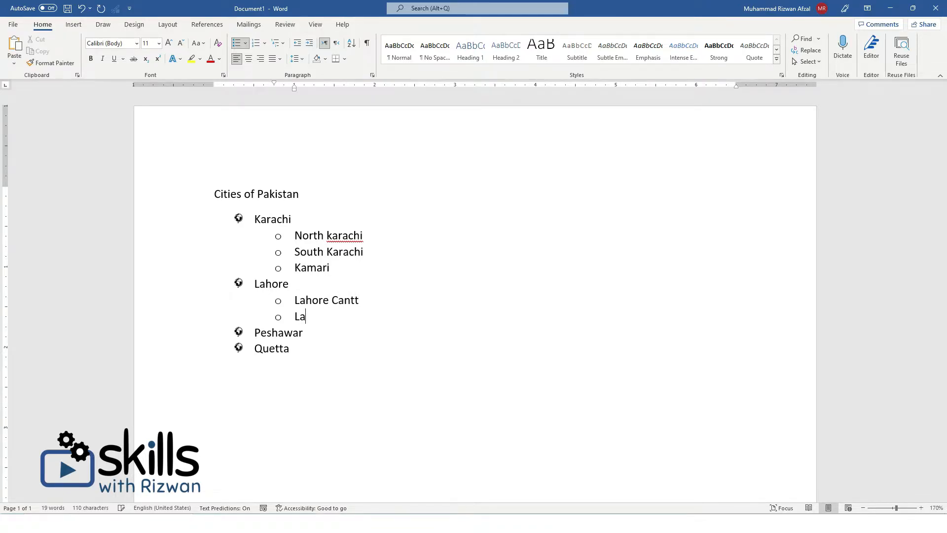
type("Lahore City")
key("Return")
type("Raiwand")
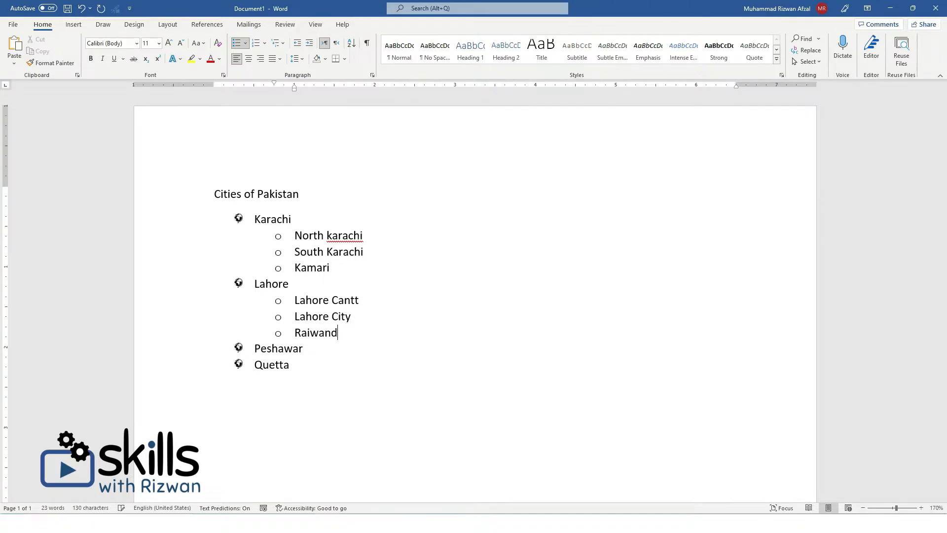
key("Return")
type("Mode;")
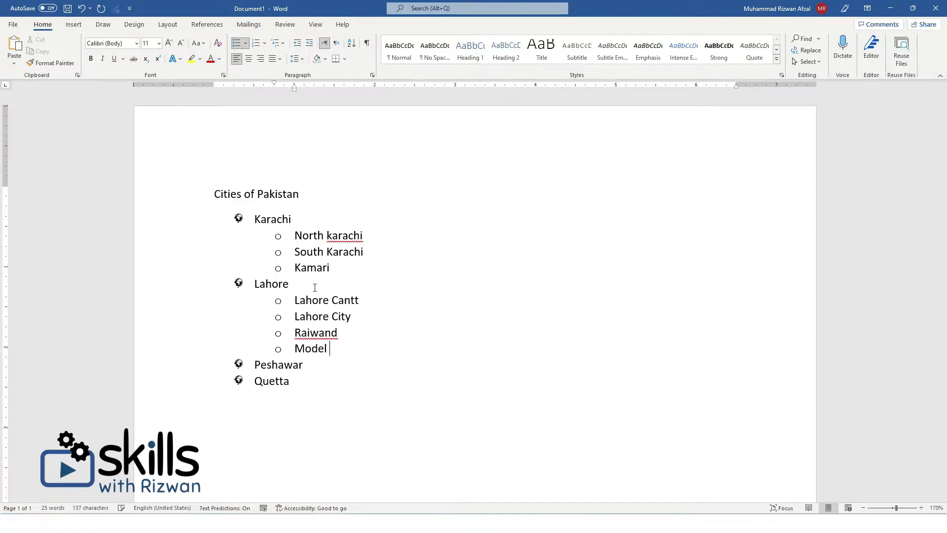
type("Town")
key("Return")
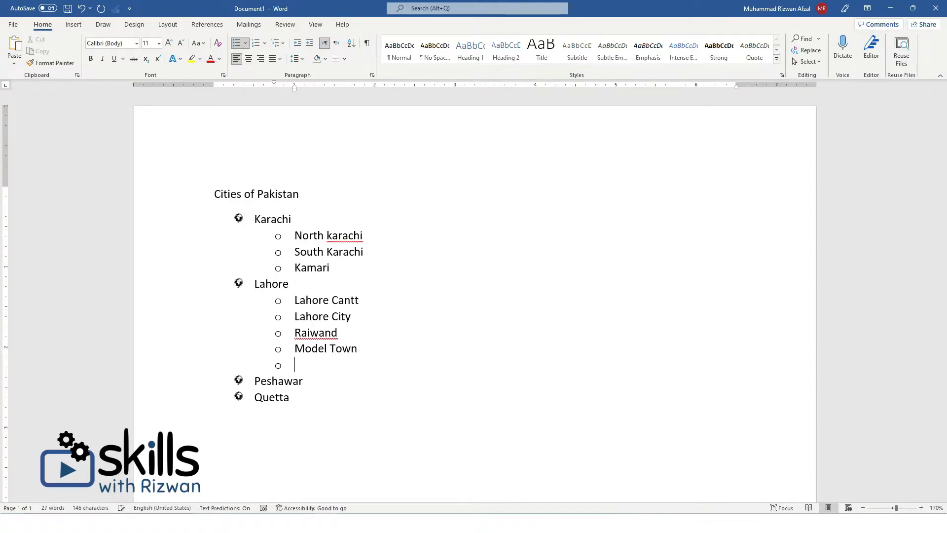
type("Shahdara")
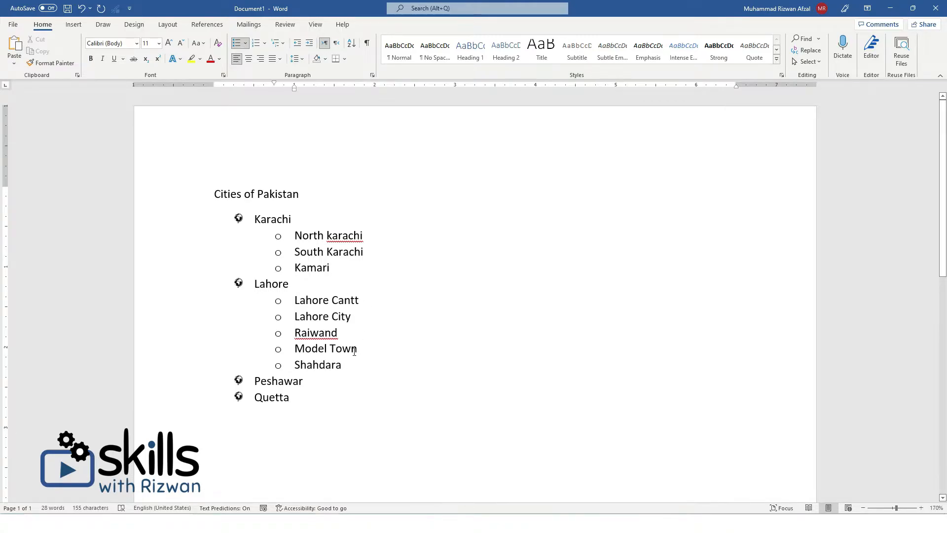
Step: Add the third-level items "Army" and "Walton" under Lahore Cantt
left_click(369, 302)
key("Return")
key("Tab")
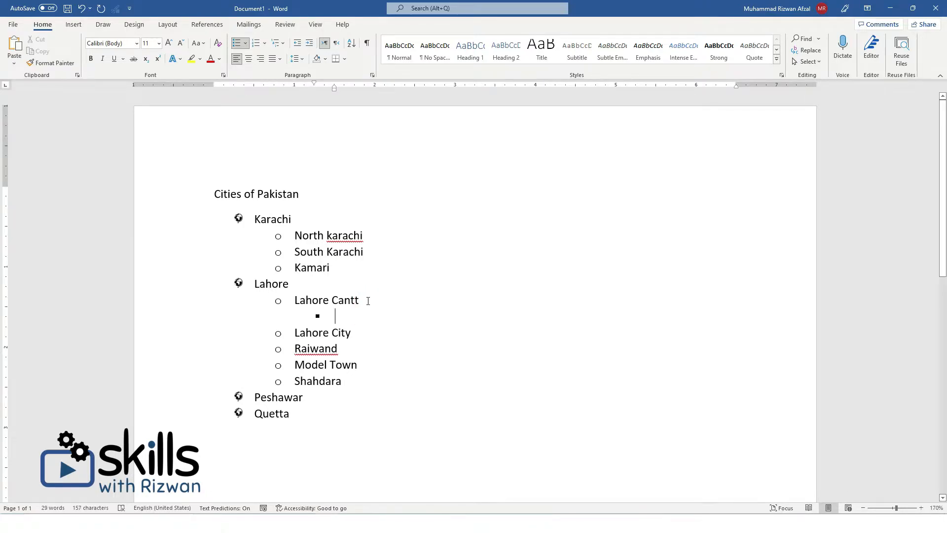
type("Lahore")
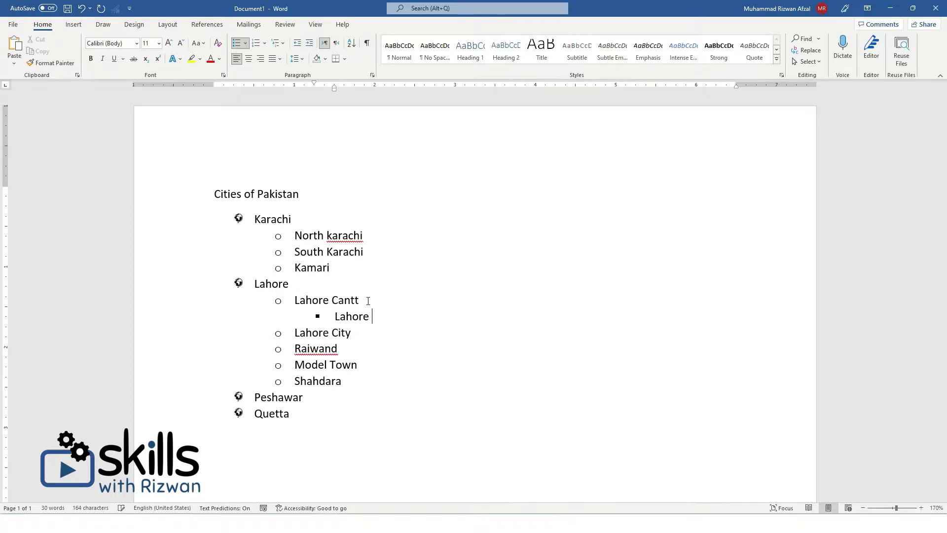
key("BackSpace")
key("BackSpace")
key("BackSpace")
key("BackSpace")
key("BackSpace")
key("BackSpace")
type("Army")
key("Return")
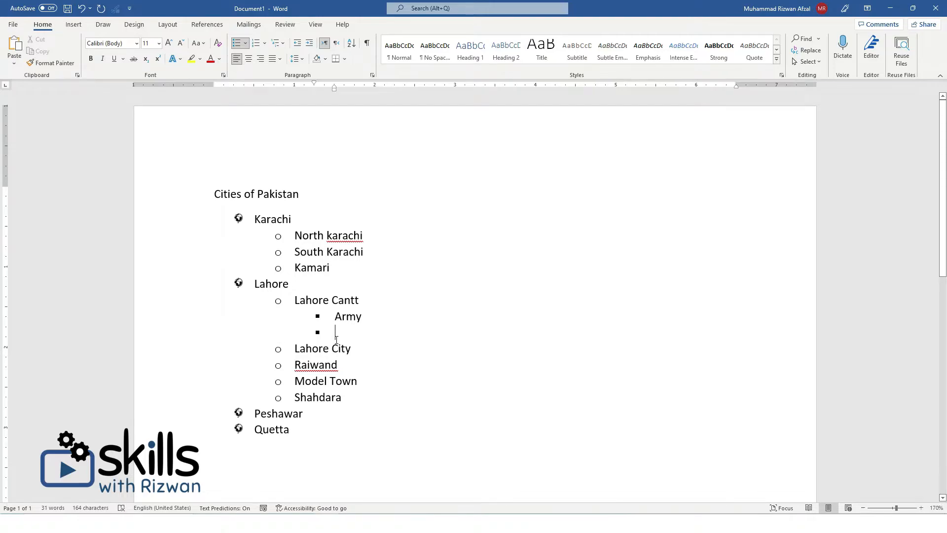
type("Walton")
Step: Examine the list-level and bullet options for Army and Walton, and the bullets used at each level of the list
left_click(245, 43)
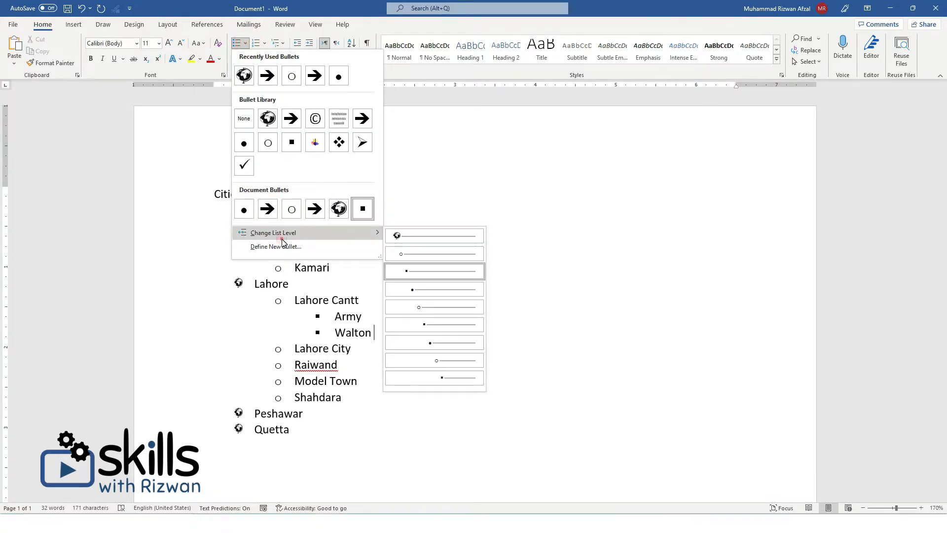
left_click(329, 317)
left_click_drag(390, 330, 393, 330)
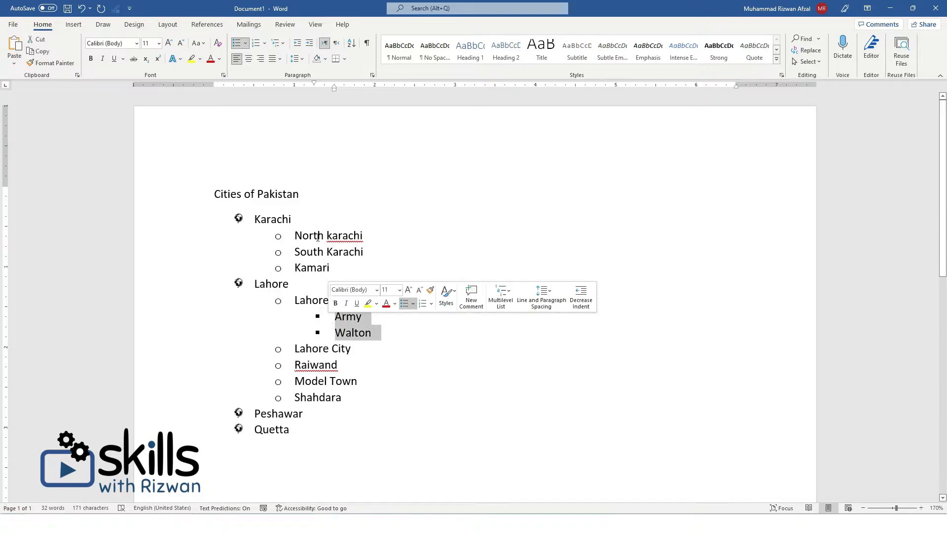
left_click(247, 43)
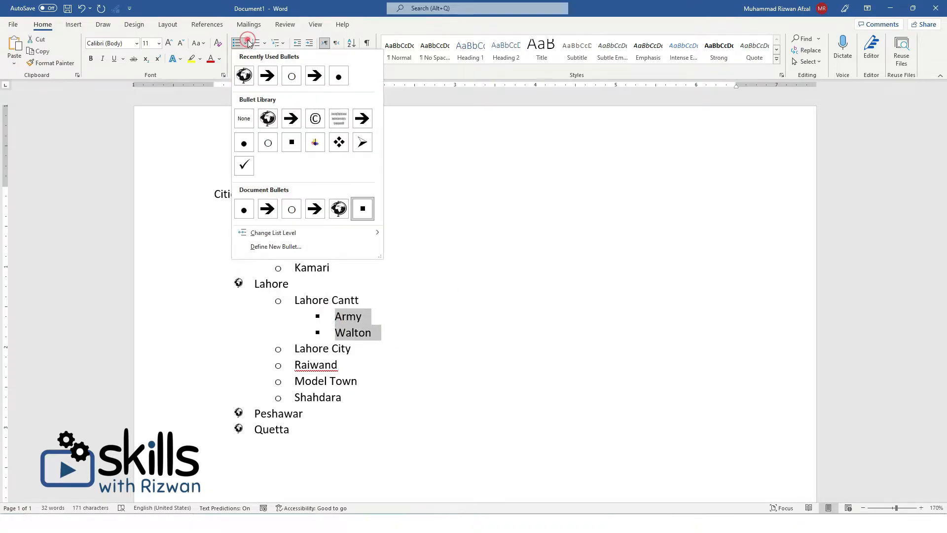
left_click(448, 228)
left_click(238, 218)
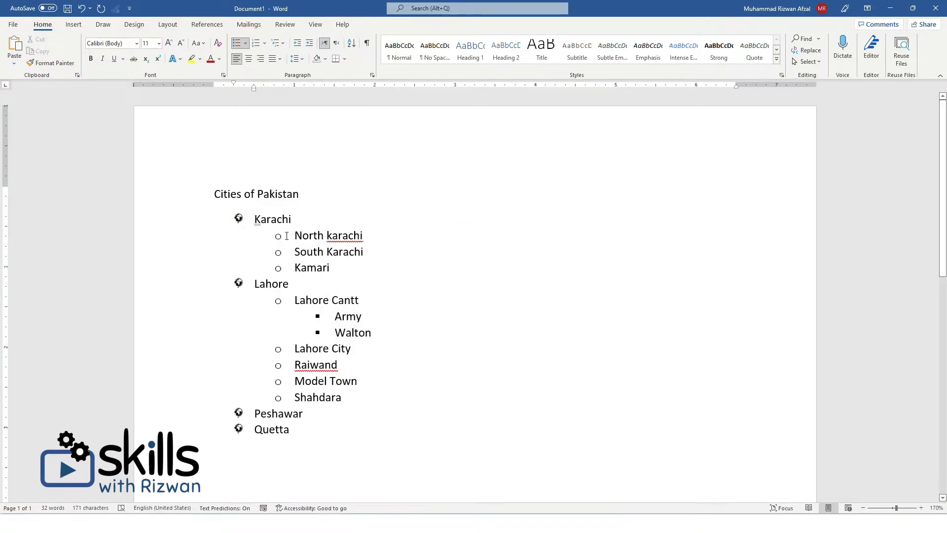
left_click(283, 235)
left_click(323, 319)
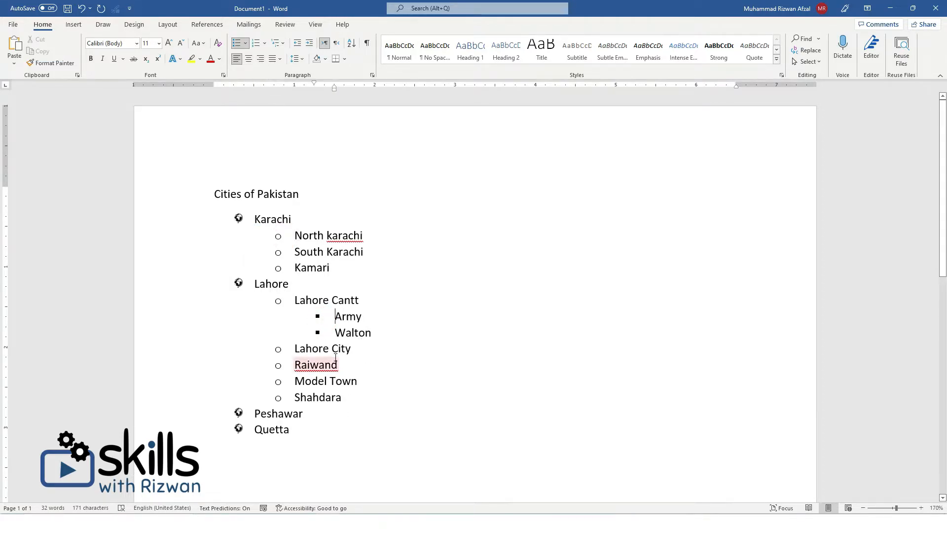
Step: Convert the entire multilevel city list, Karachi to Quetta, from bullets to numbering
left_click_drag(315, 429, 227, 212)
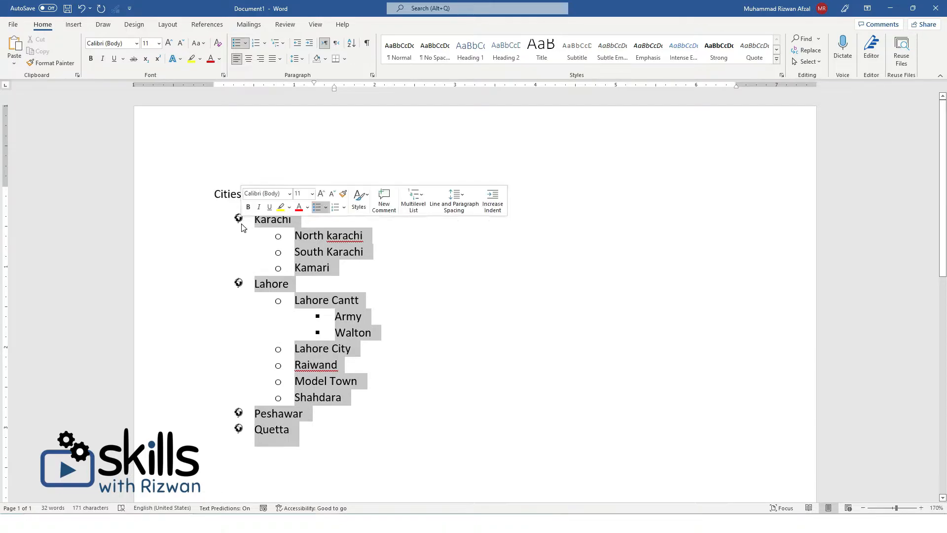
left_click(254, 46)
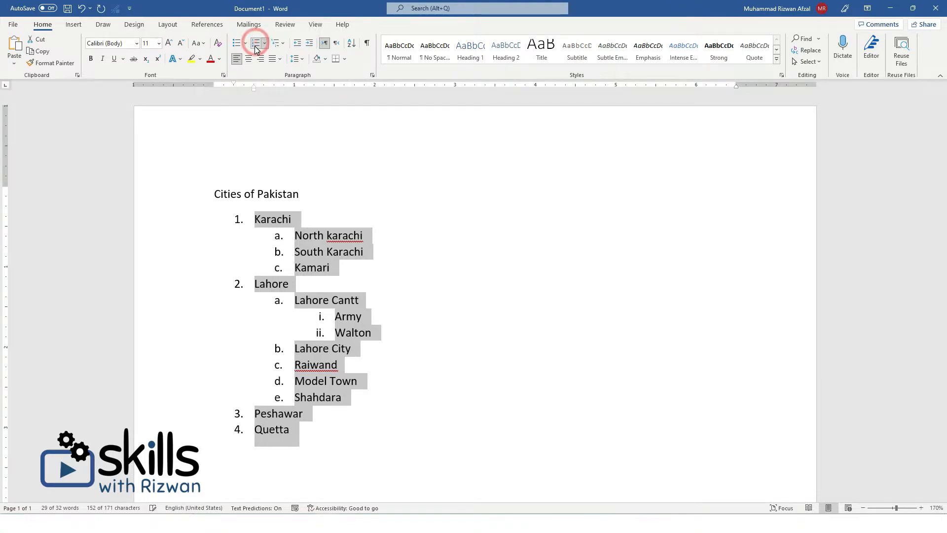
left_click(409, 333)
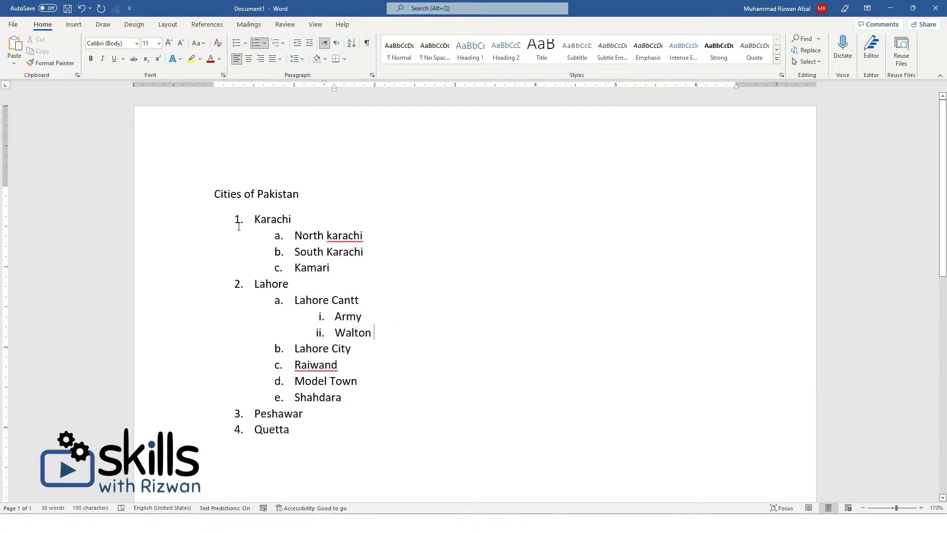
Step: Examine the numbering used at each list level and the number format options for the top-level cities
left_click(237, 221)
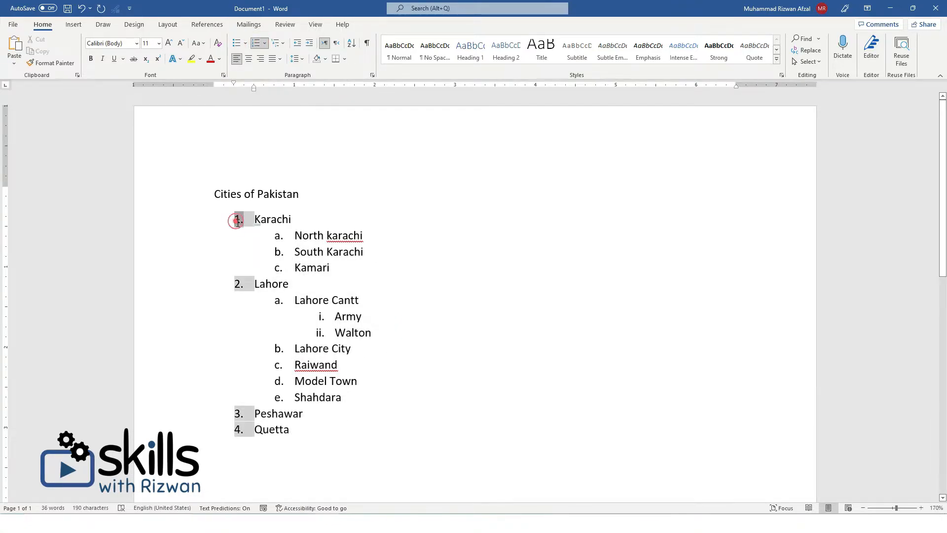
left_click(277, 236)
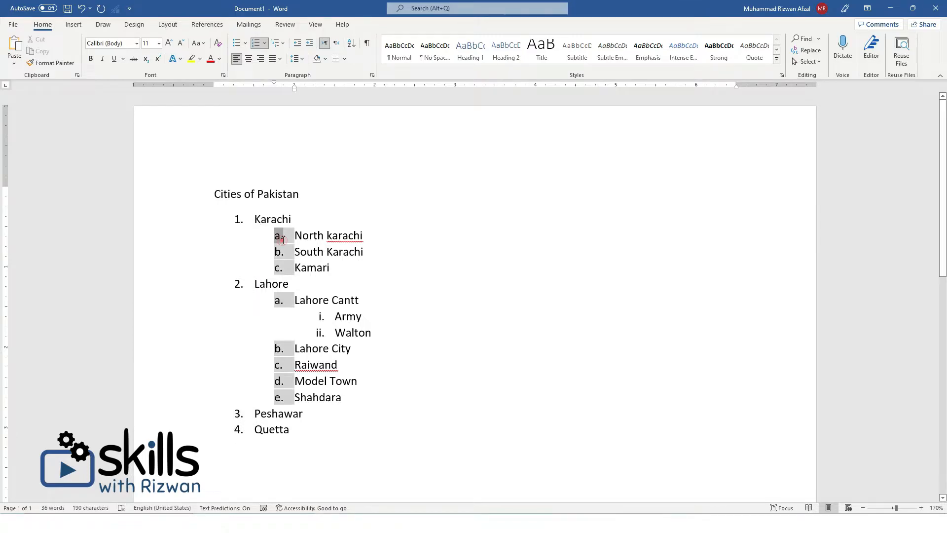
left_click(325, 320)
left_click(321, 317)
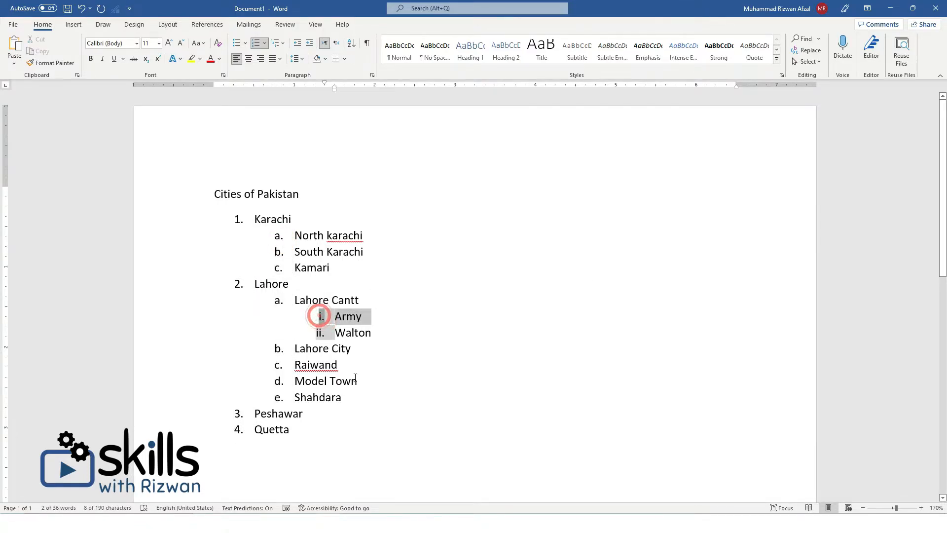
left_click(381, 374)
left_click_drag(356, 437, 253, 218)
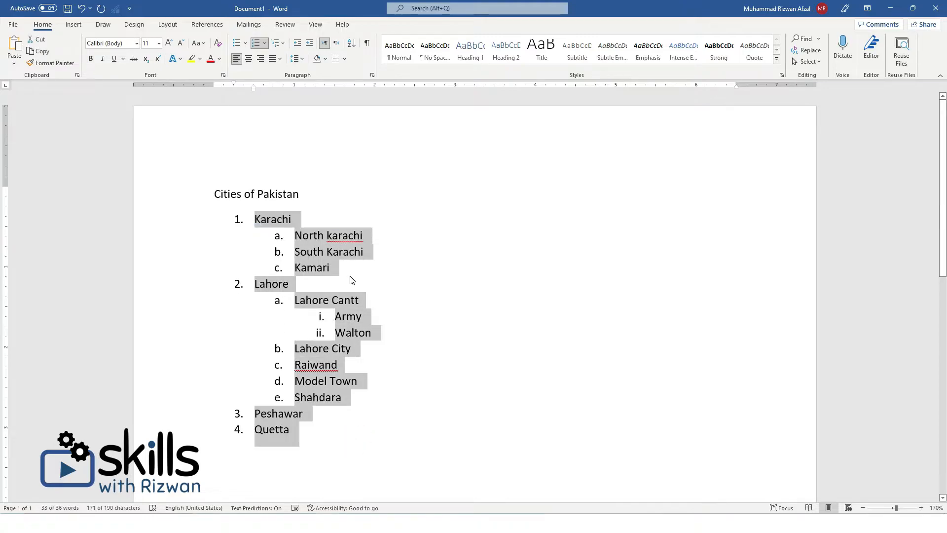
left_click(235, 220)
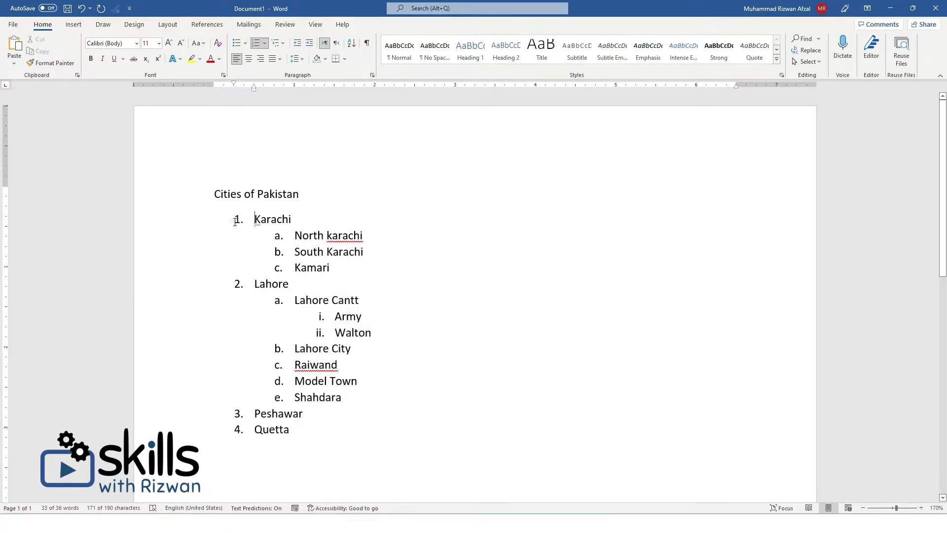
left_click(234, 220)
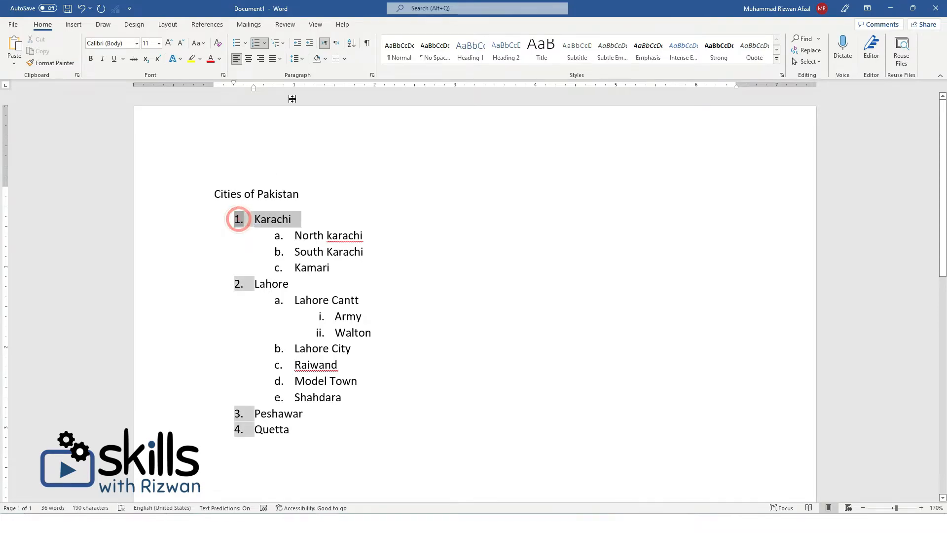
left_click(266, 43)
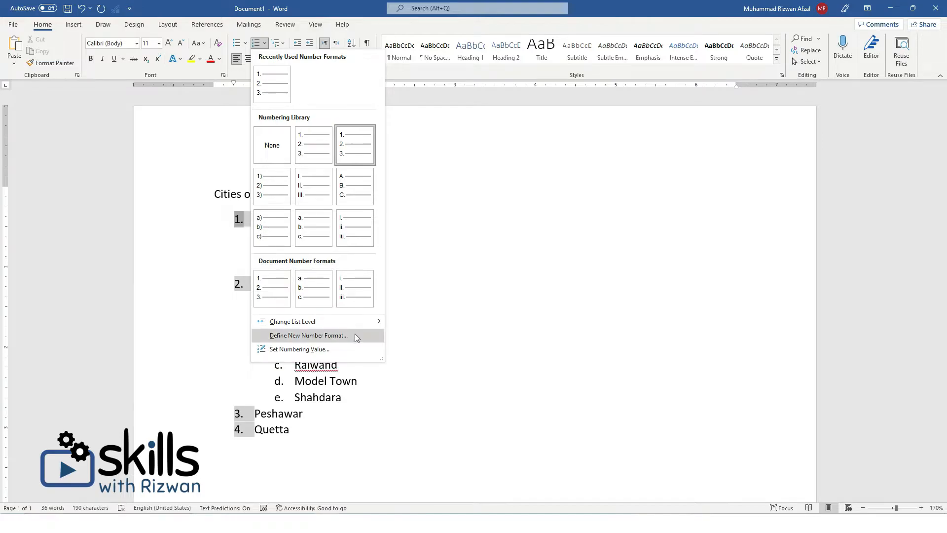
left_click(505, 300)
Step: Set the numbering value of Karachi to 5 so the top-level city numbering starts there
right_click(238, 219)
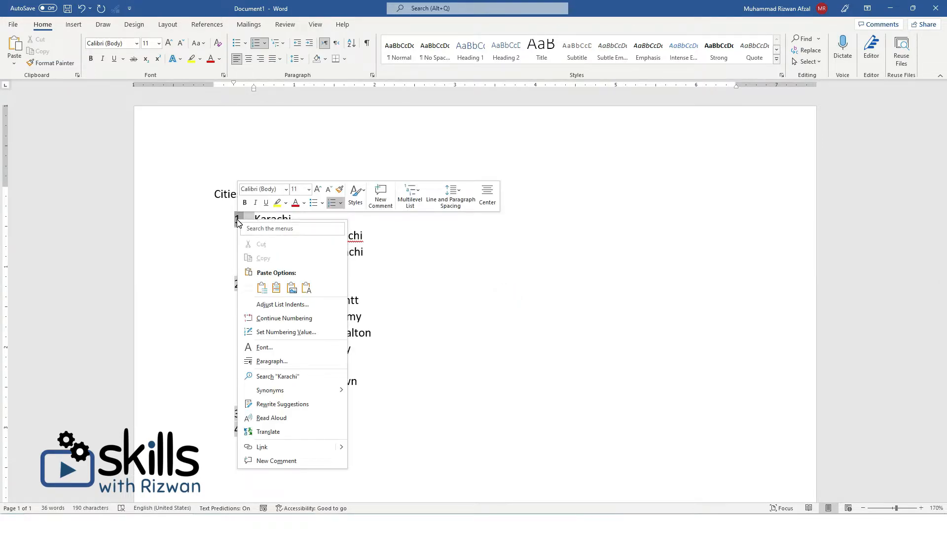
left_click(293, 318)
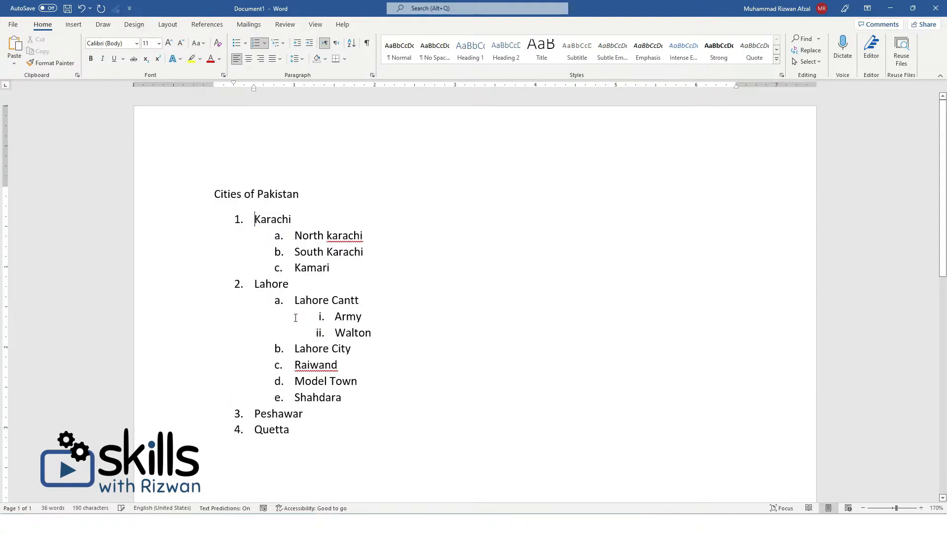
right_click(234, 218)
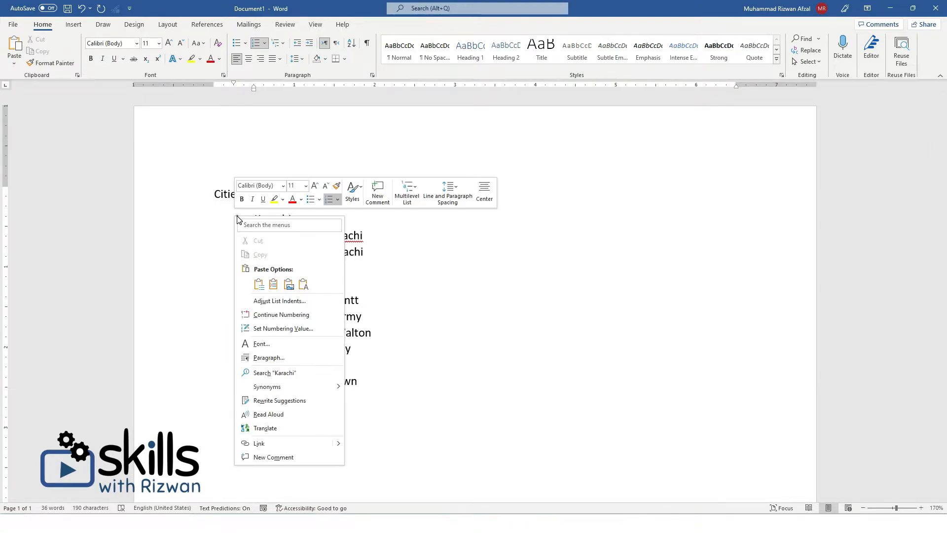
left_click(235, 218)
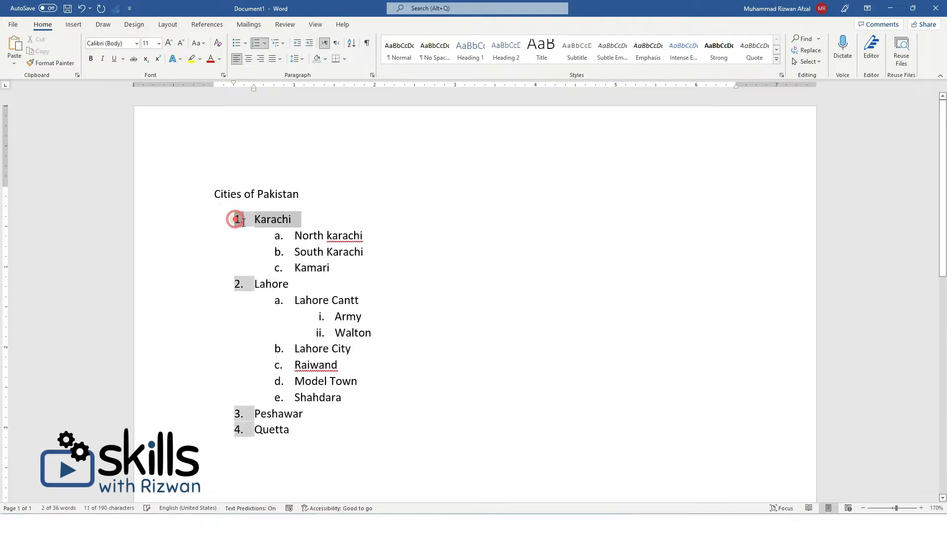
right_click(235, 219)
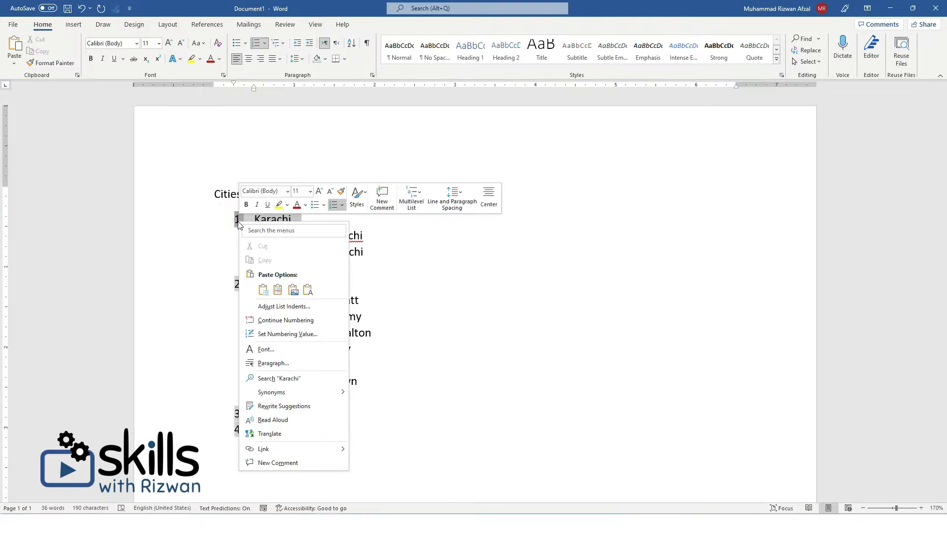
left_click(286, 334)
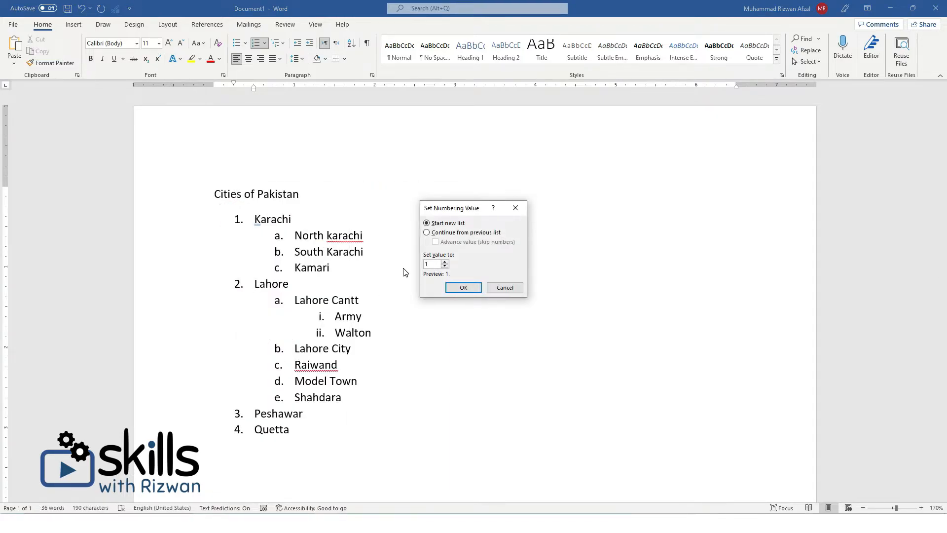
left_click(445, 261)
left_click(459, 288)
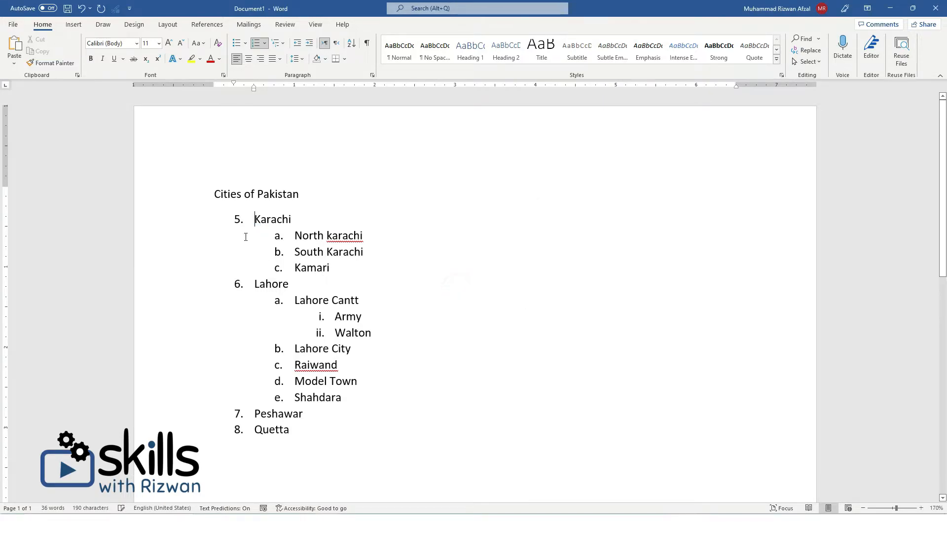
Step: Define a new number format for the top-level cities with the prefix "PAK" before the number
left_click(239, 224)
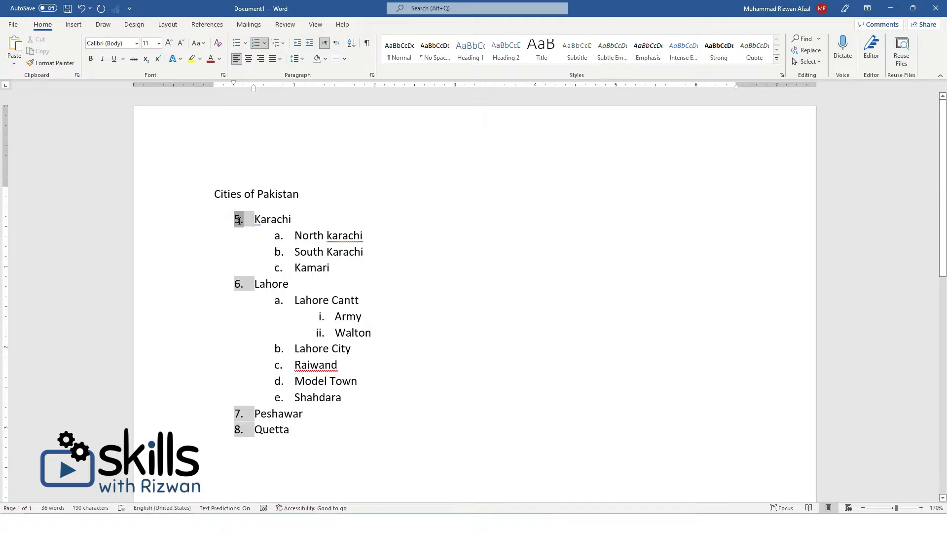
right_click(240, 222)
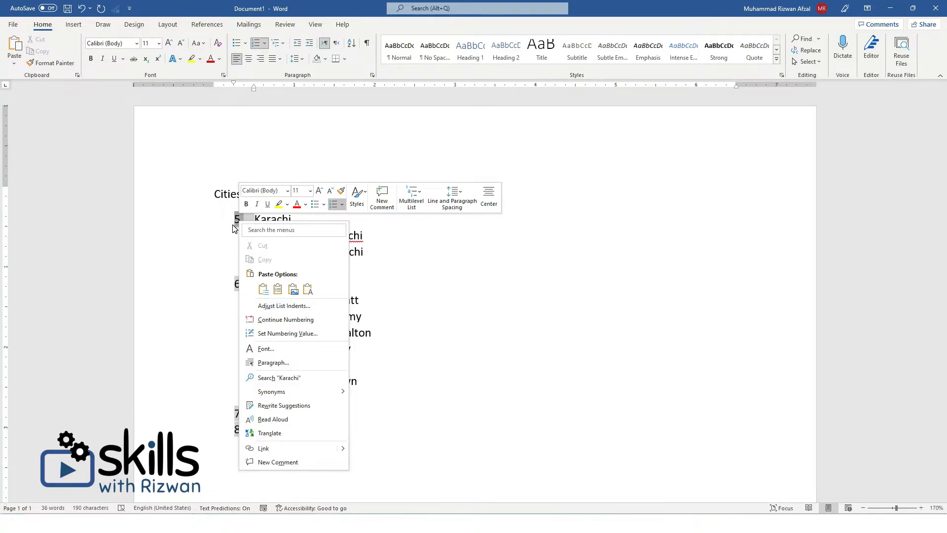
left_click(281, 120)
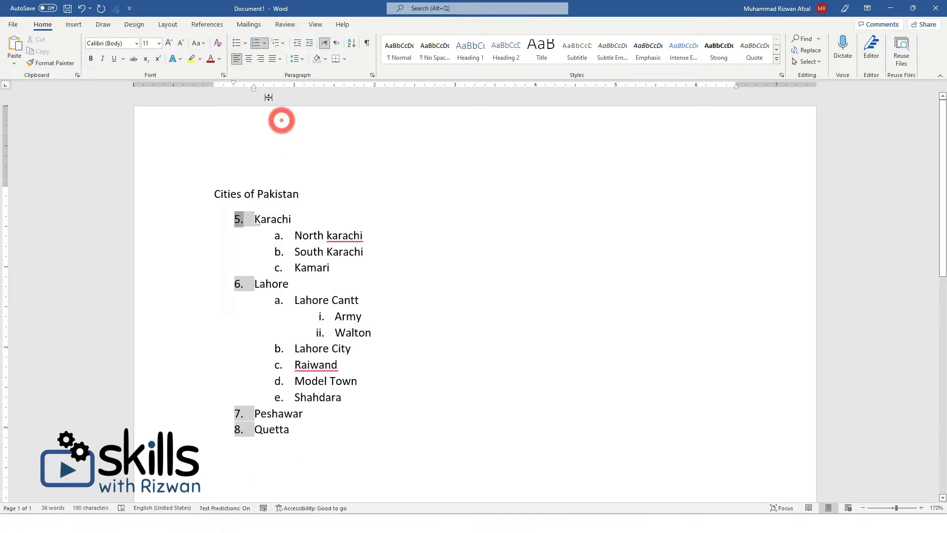
left_click(263, 45)
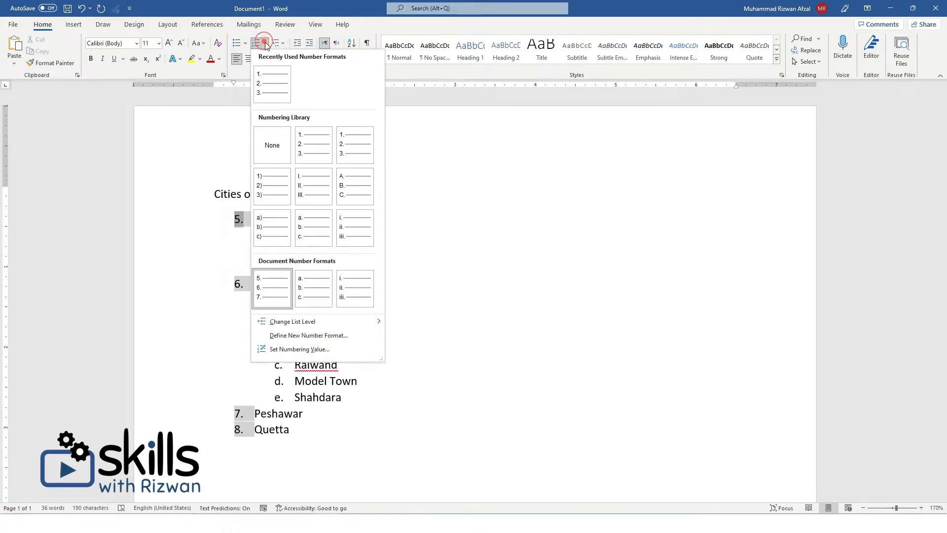
left_click(316, 335)
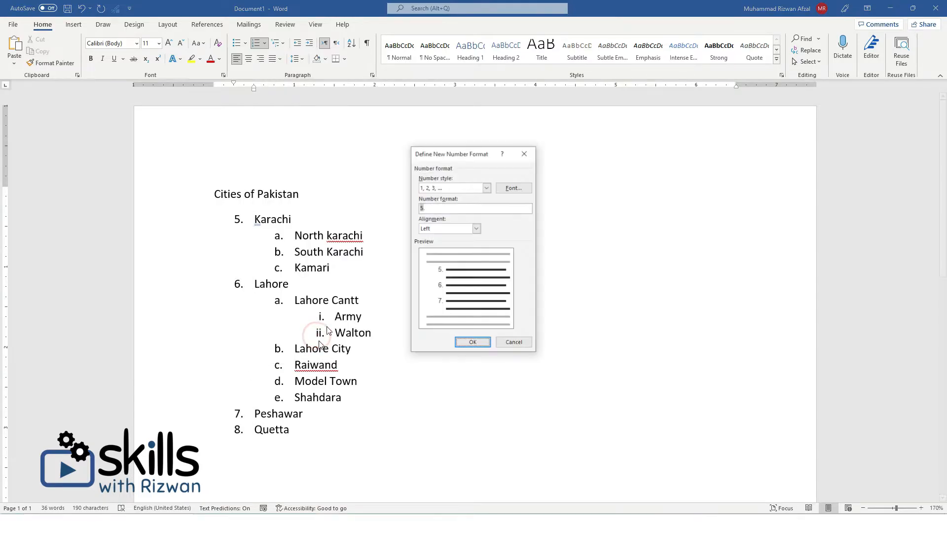
left_click(430, 209)
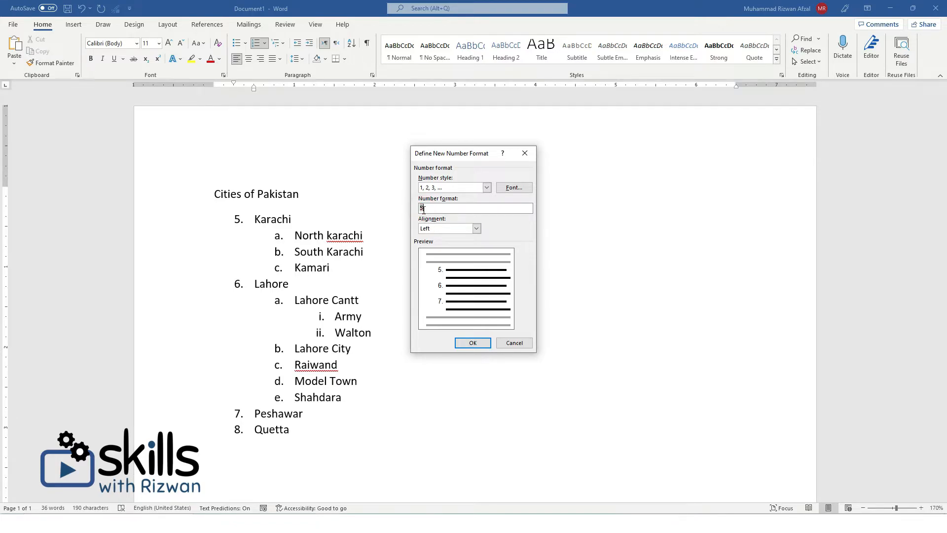
left_click(419, 208)
left_click(421, 208)
type("AA")
left_click_drag(427, 207, 413, 209)
key("BackSpace")
type("PAK")
left_click(480, 344)
Step: Set the numbering value of Karachi to 1 so the PAK numbering starts there
left_click(256, 221)
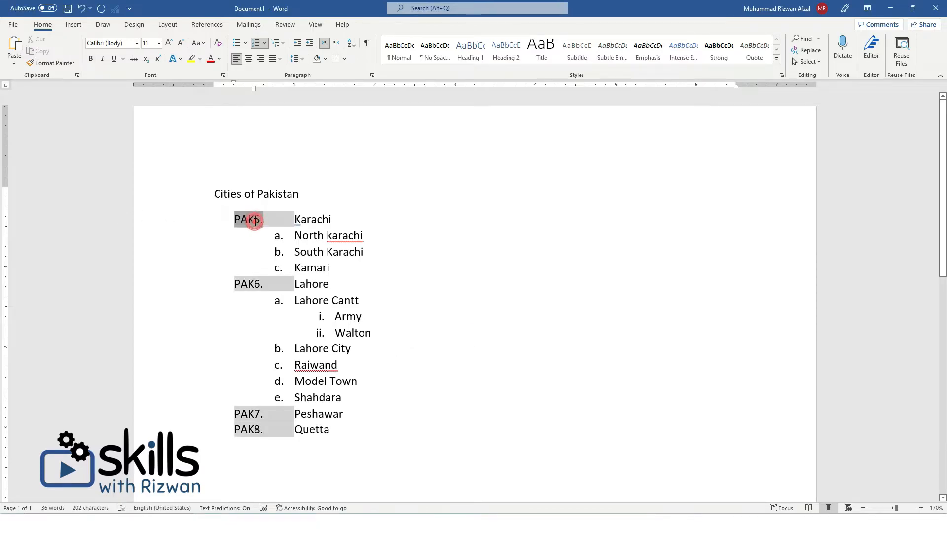
right_click(256, 221)
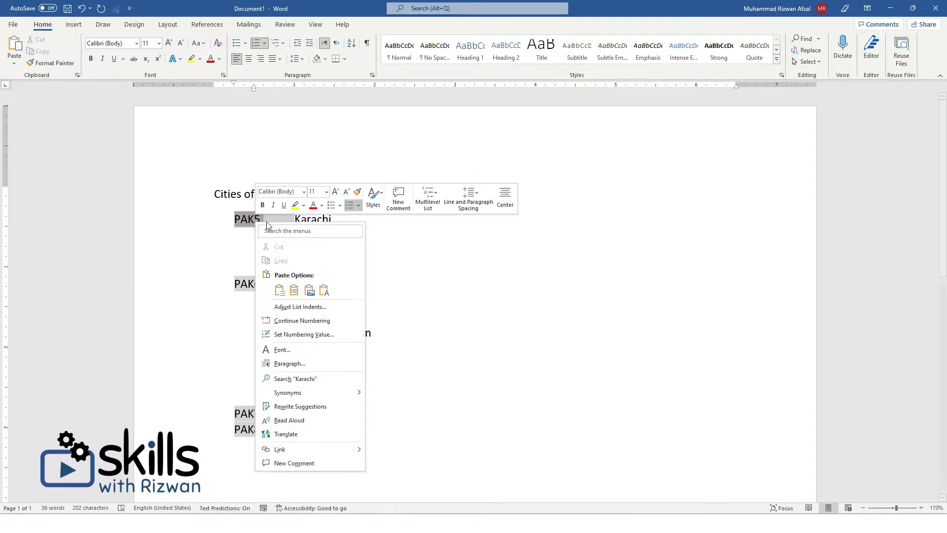
left_click(288, 334)
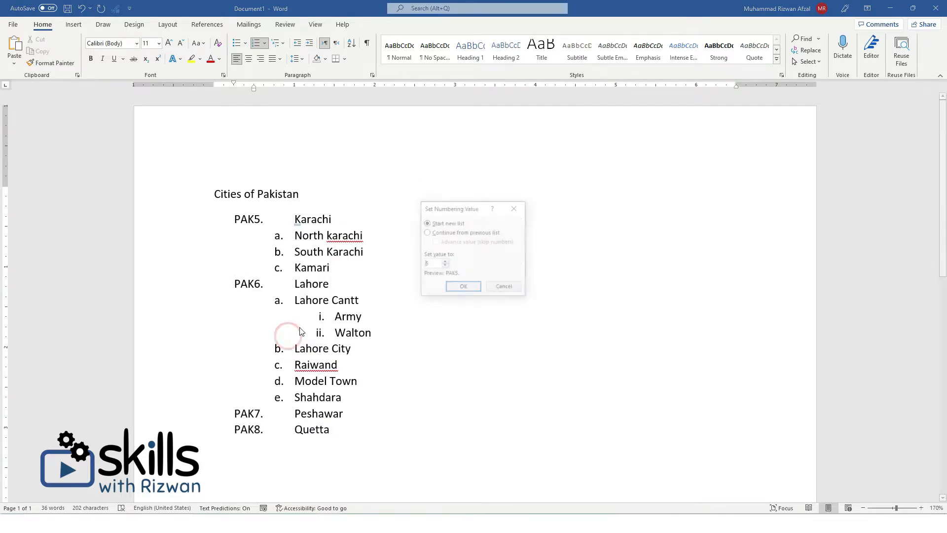
left_click(444, 267)
left_click(445, 266)
left_click(444, 267)
left_click(444, 266)
left_click(467, 289)
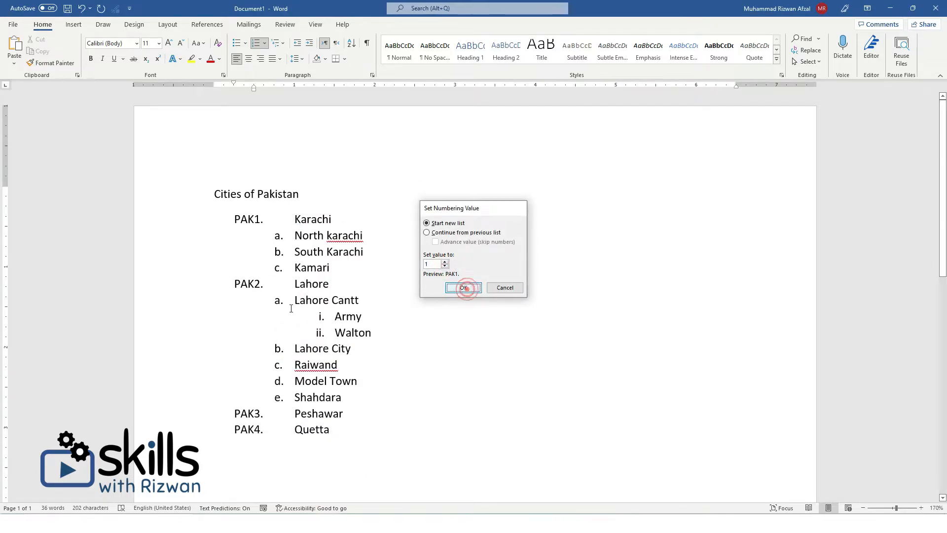
Step: Define a number format with a bold, larger font for the letters of the second-level items
left_click(262, 250)
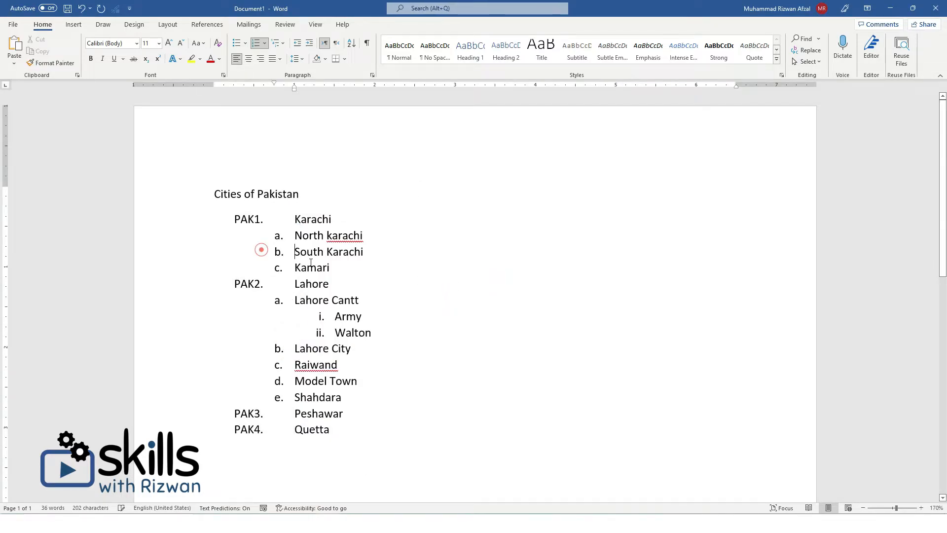
left_click(265, 44)
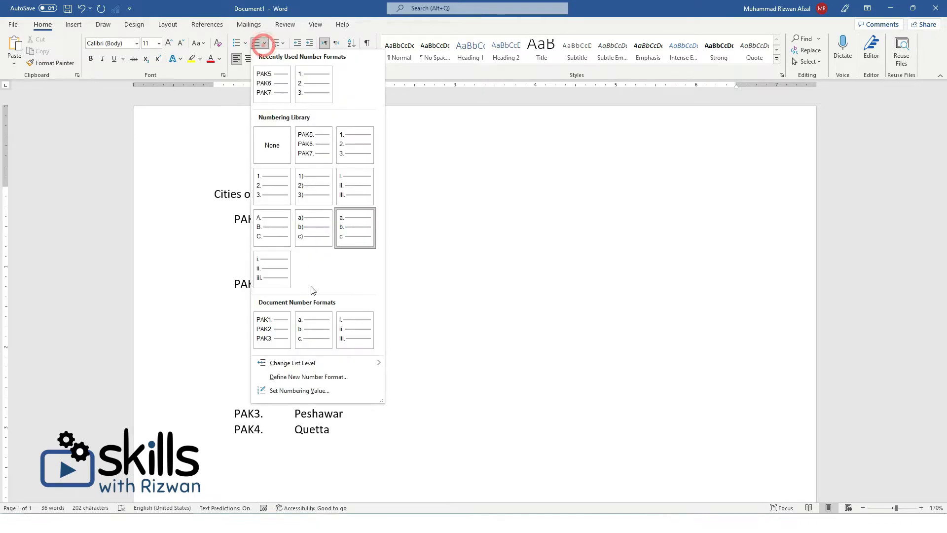
left_click(321, 377)
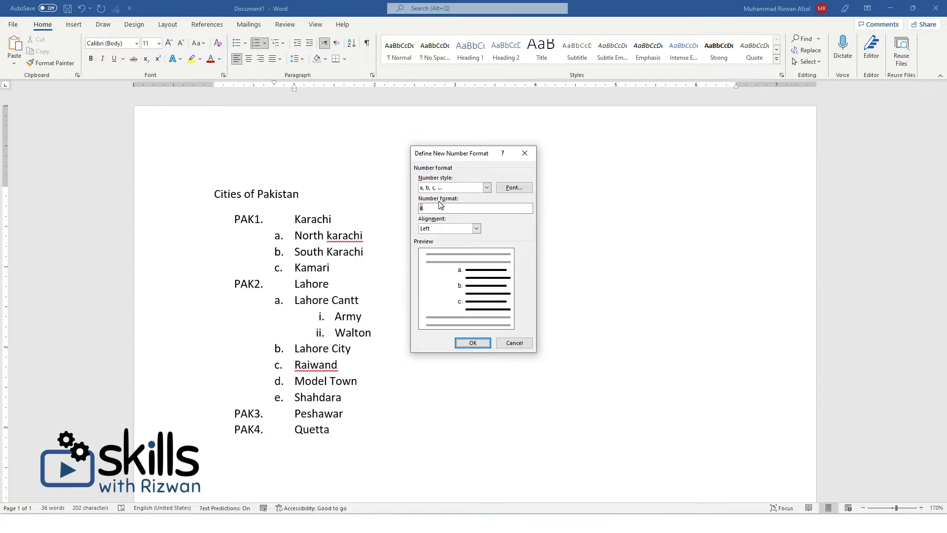
left_click(455, 193)
left_click(518, 189)
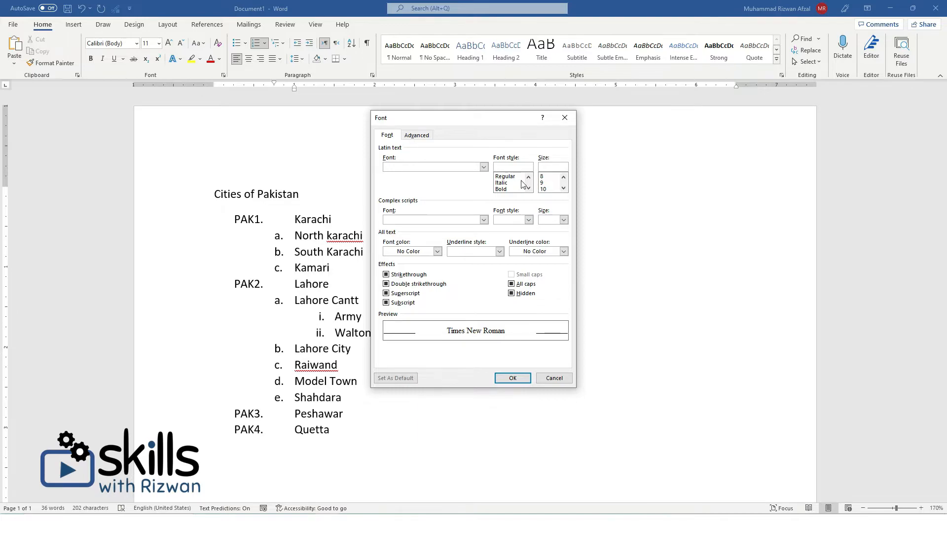
left_click(513, 189)
scroll(552, 191, "down", 1)
left_click(543, 189)
left_click(520, 376)
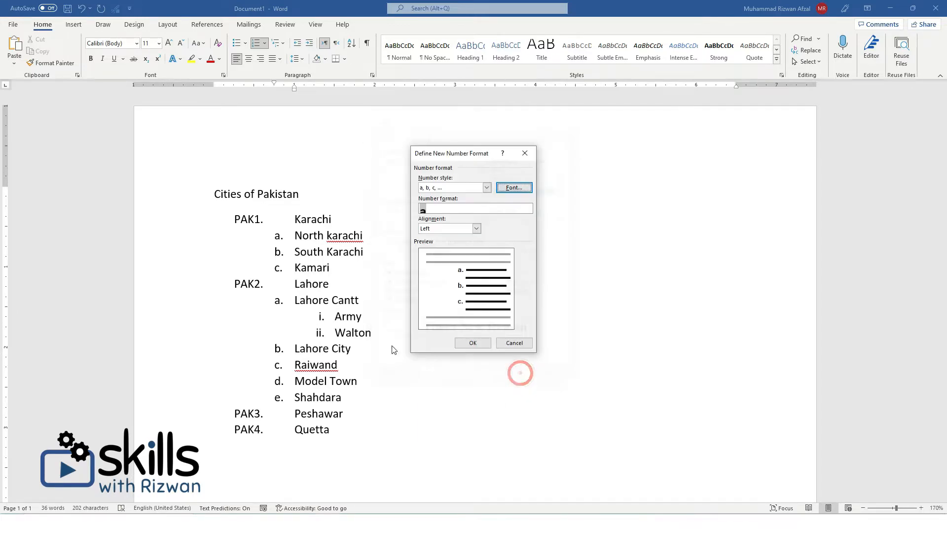
left_click(474, 343)
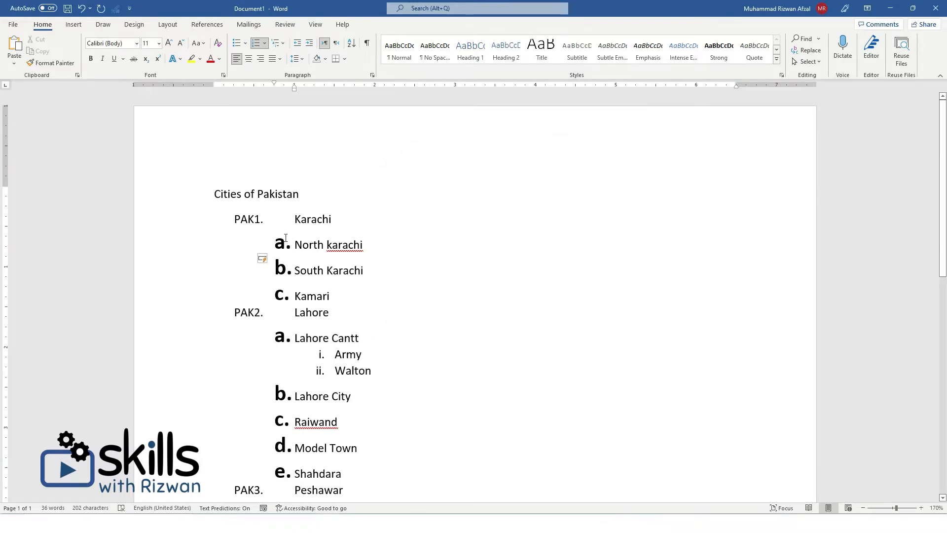
Step: Undo the font change on the second-level letters
scroll(285, 238, "down", 3)
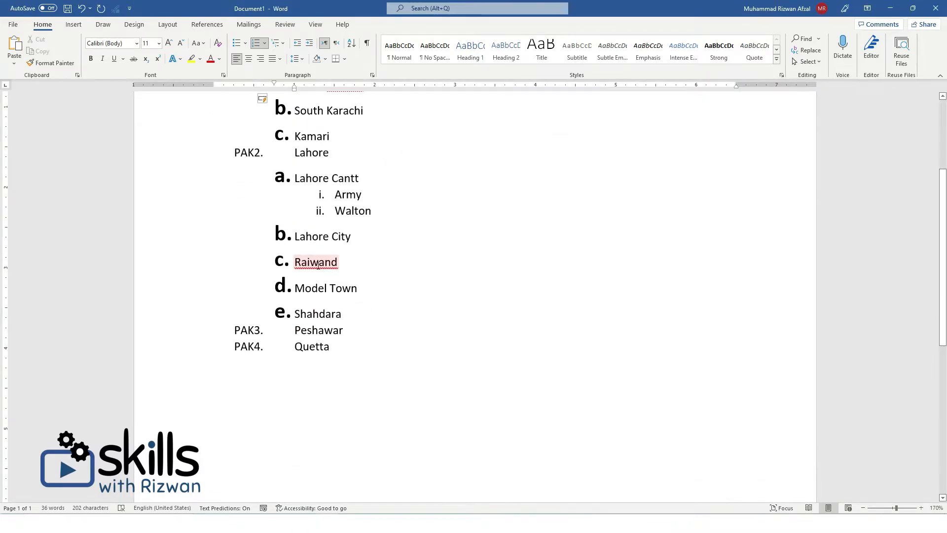
key("ctrl+z")
scroll(234, 133, "up", 3)
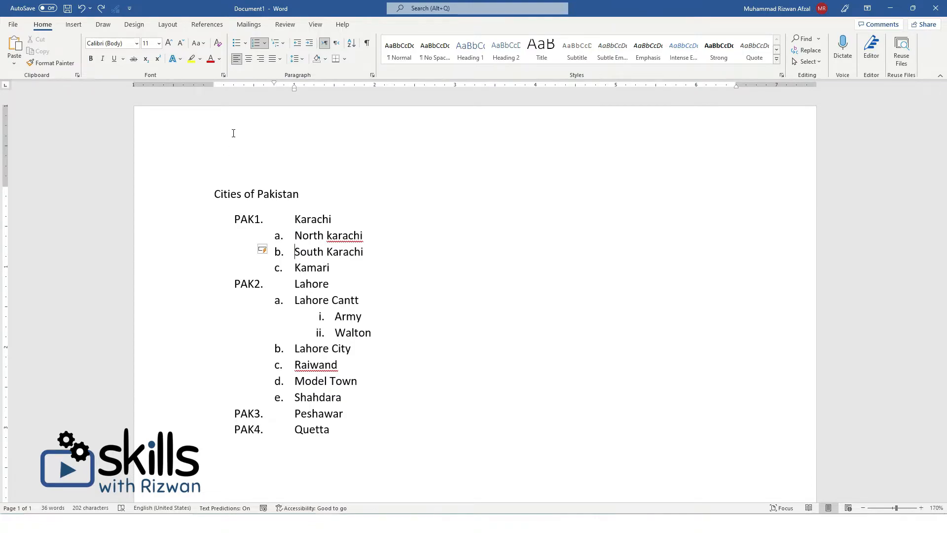
left_click(265, 43)
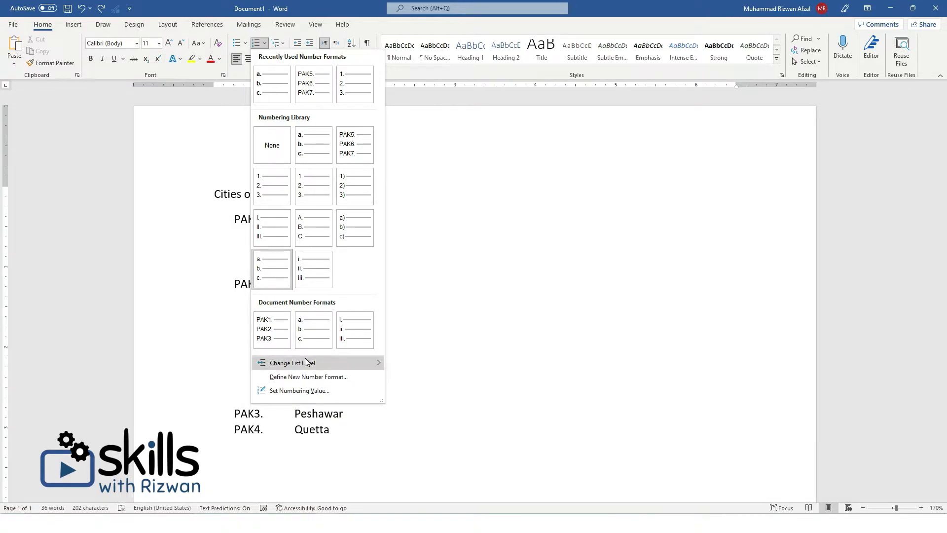
left_click(290, 392)
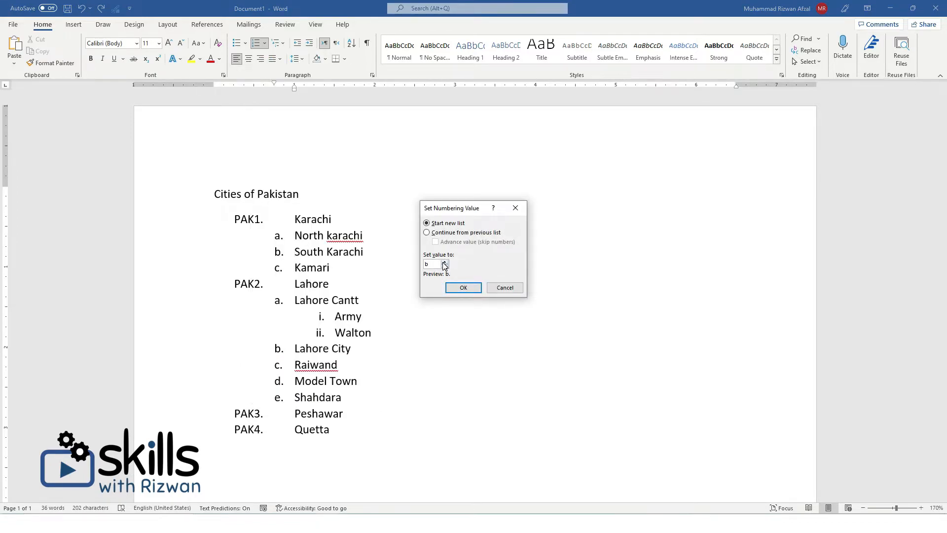
left_click(501, 290)
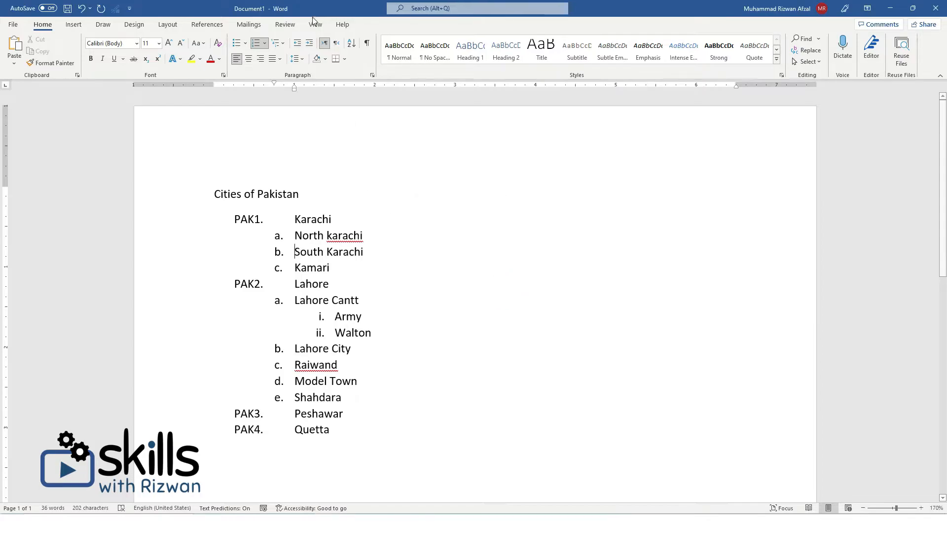
Step: Undo the PAK number format and define a multilevel list for the whole text with Arabic letters as the level 3 number style
key("ctrl+z")
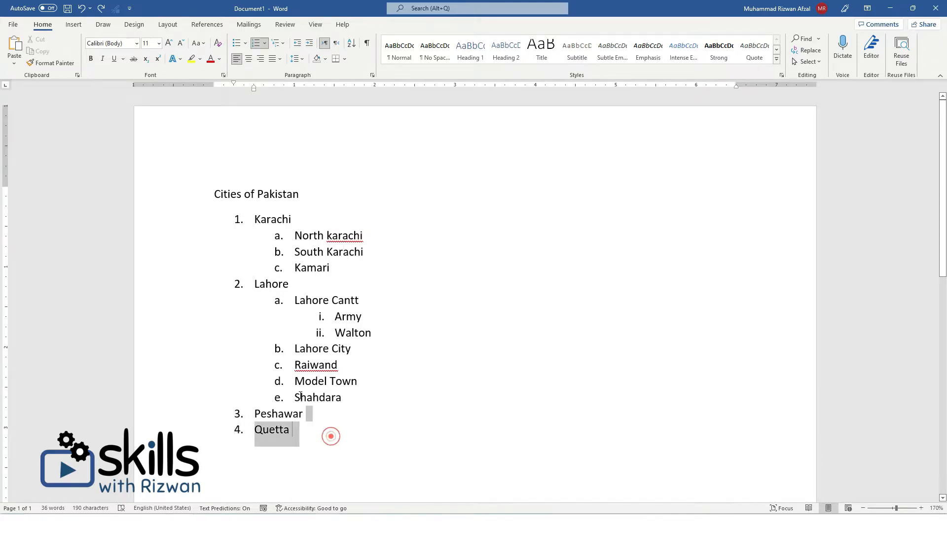
left_click_drag(328, 433, 214, 193)
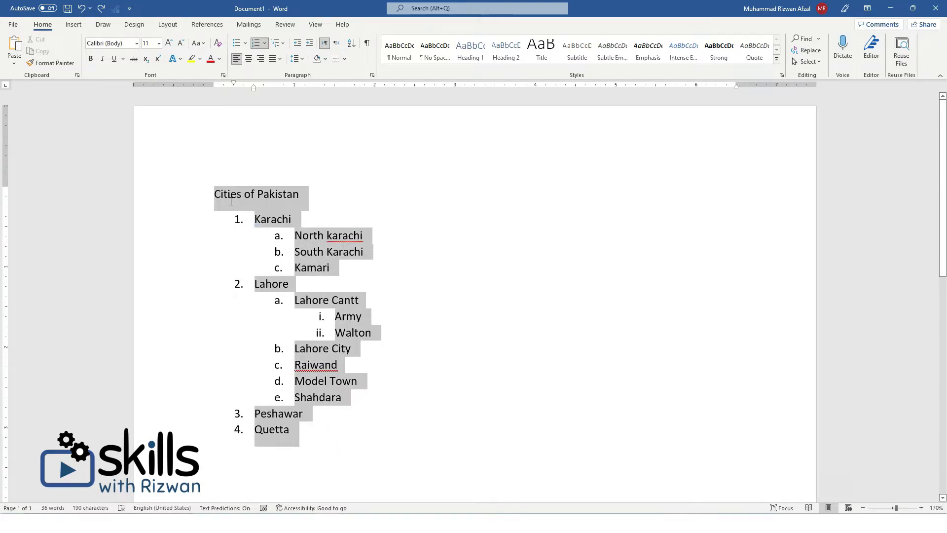
left_click(283, 43)
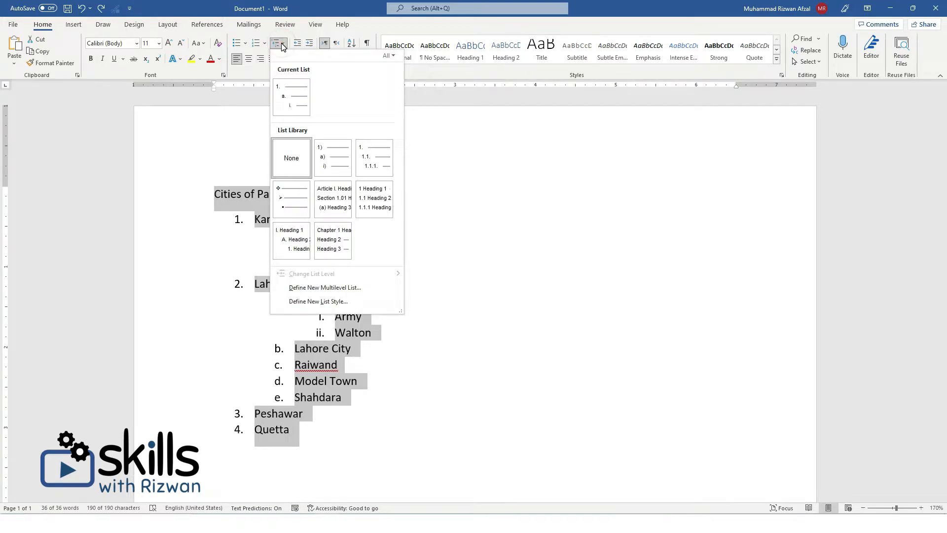
left_click(339, 287)
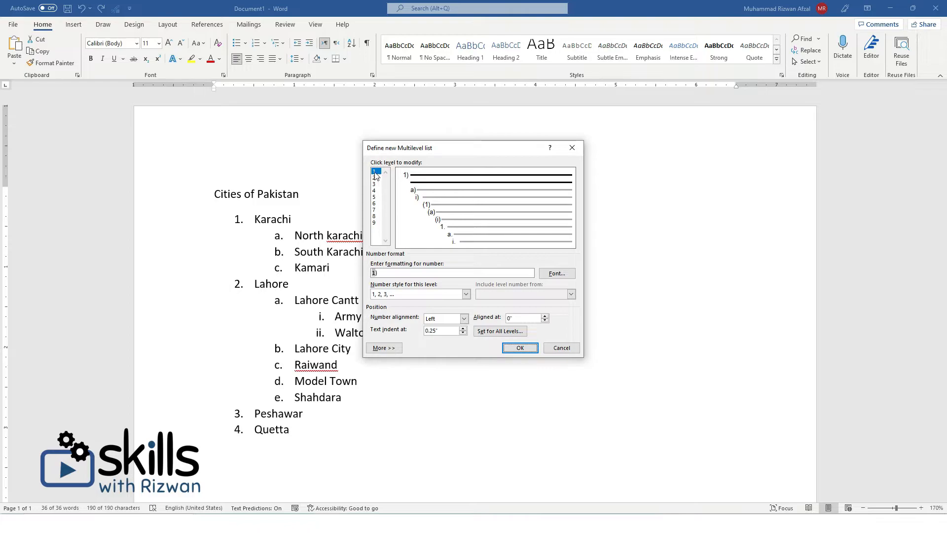
left_click(376, 172)
left_click(375, 177)
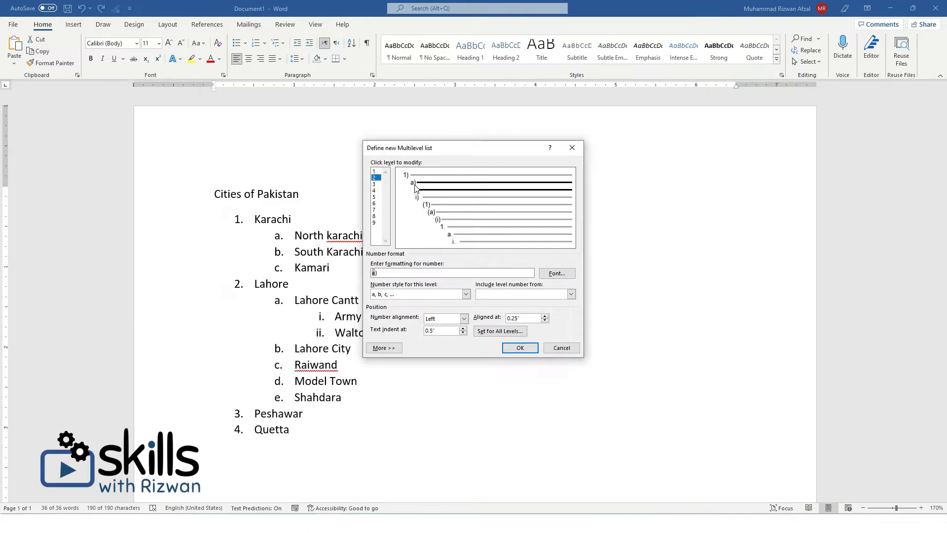
left_click(375, 184)
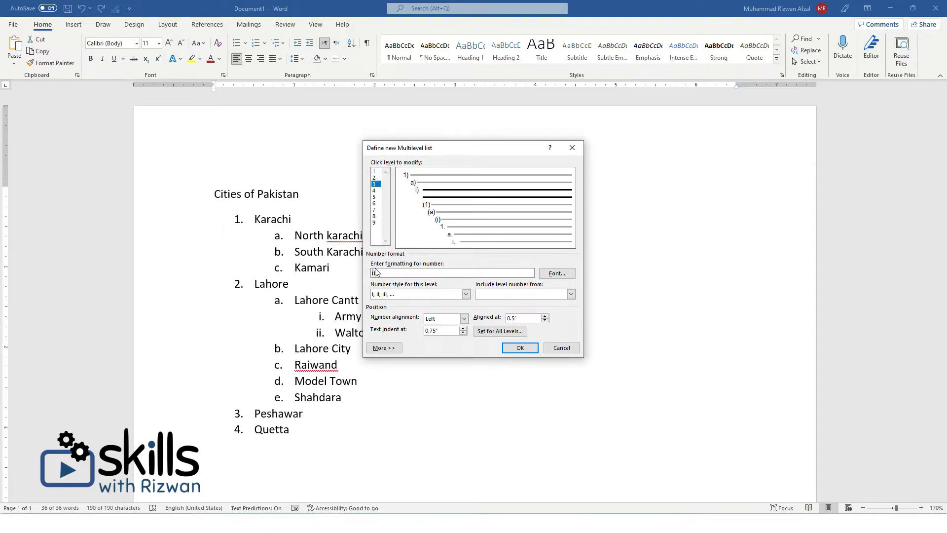
left_click(394, 295)
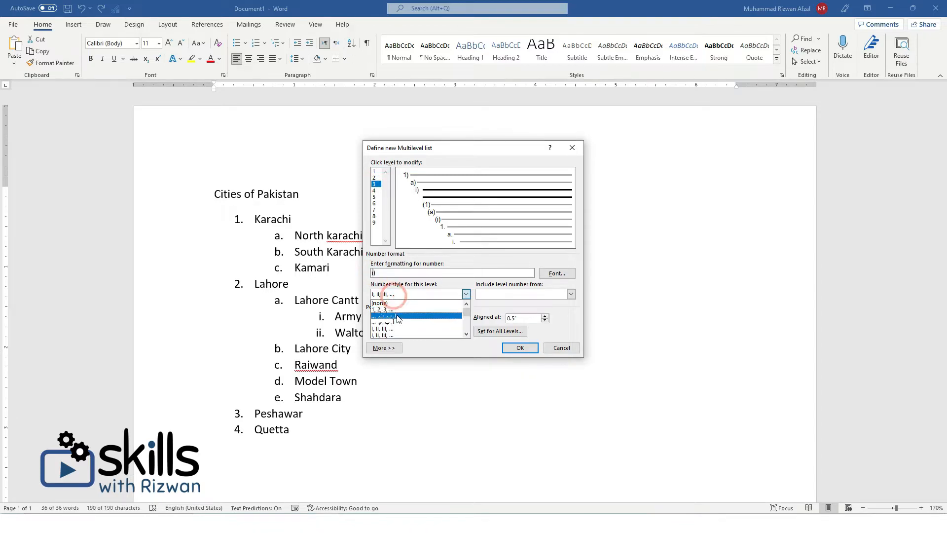
left_click(397, 316)
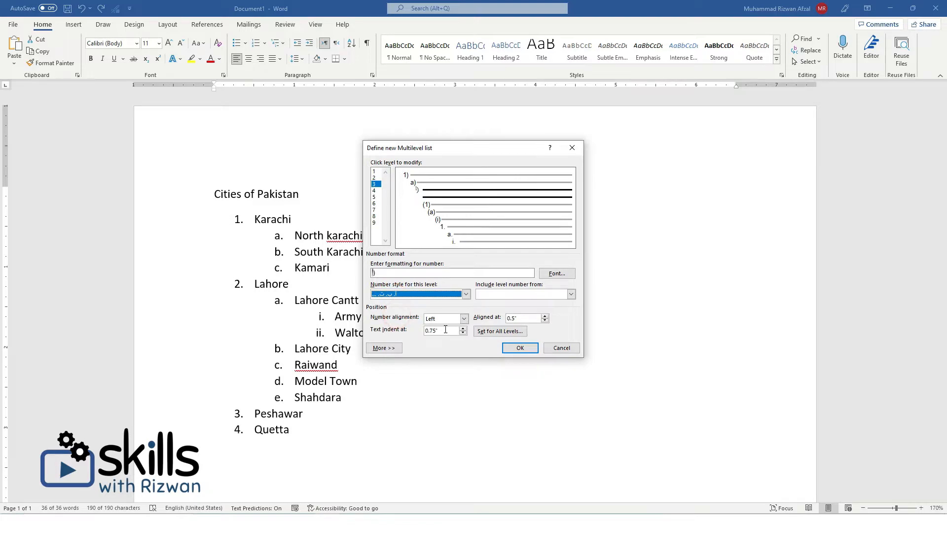
left_click(515, 348)
Step: Redefine the multilevel list so level 2 uses the "One, Two, Three ..." number style
left_click(260, 311)
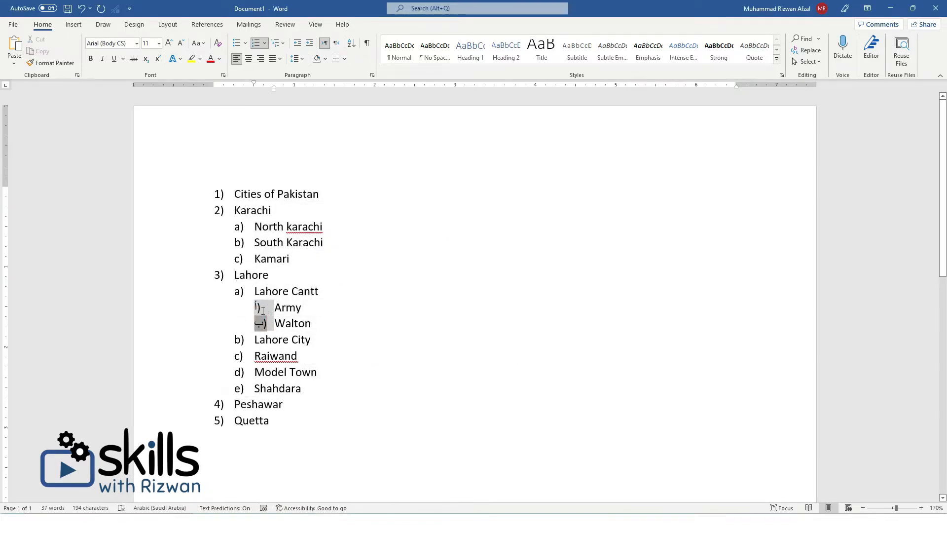
left_click(264, 313)
left_click(328, 320)
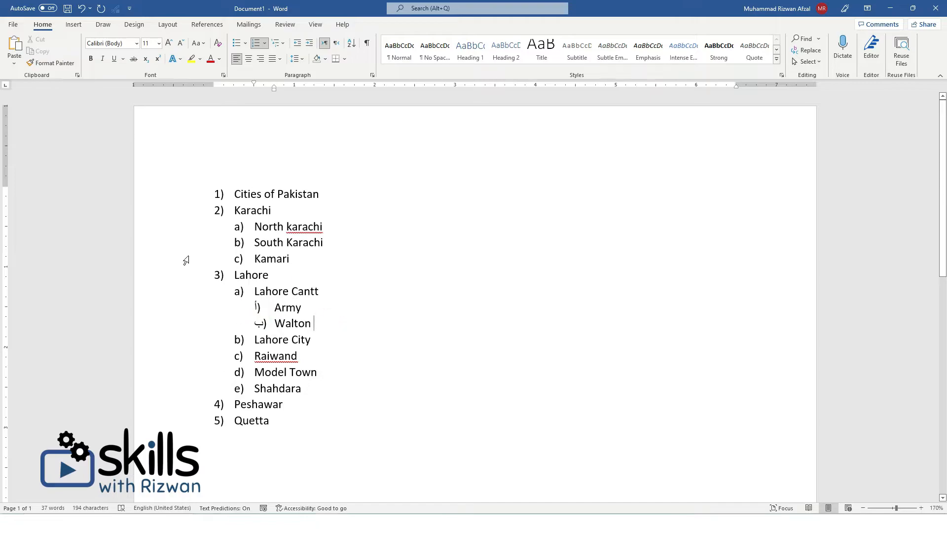
left_click(283, 43)
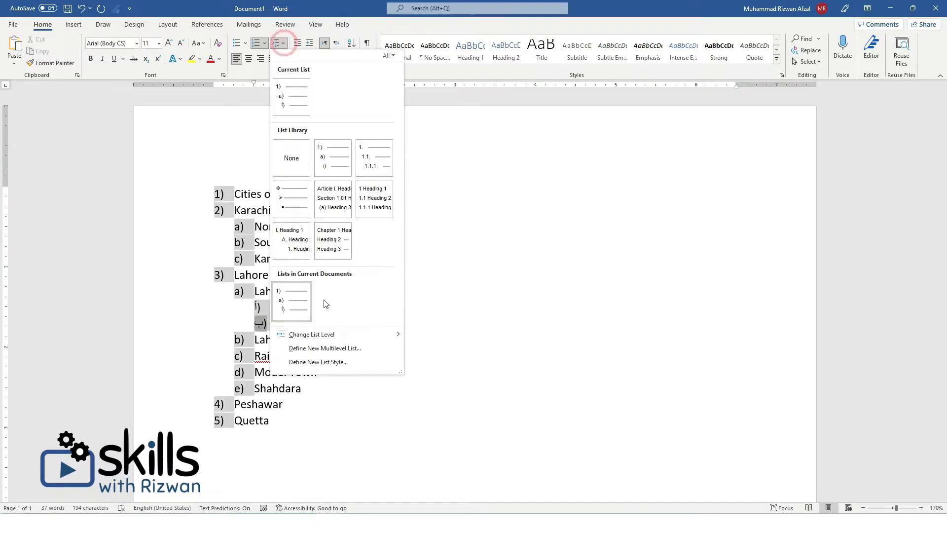
left_click(338, 347)
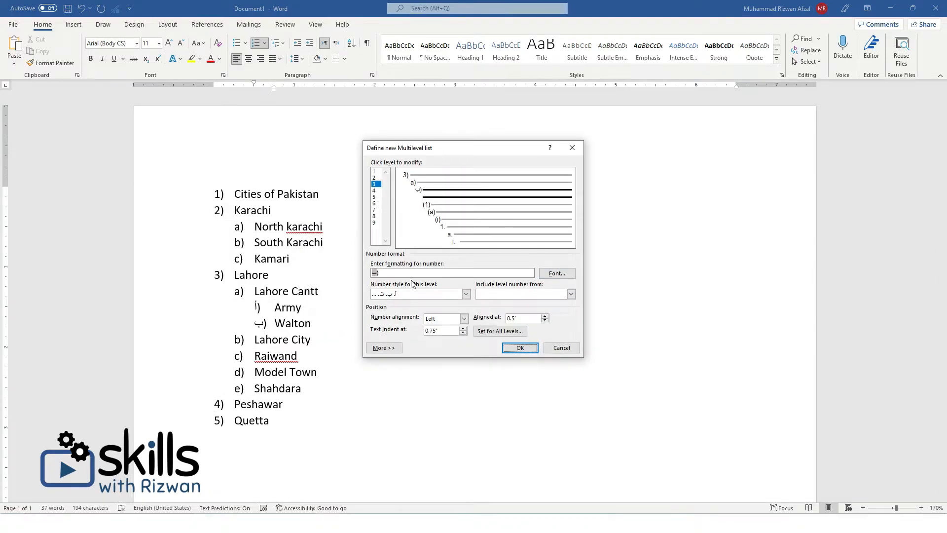
left_click(405, 294)
left_click(376, 177)
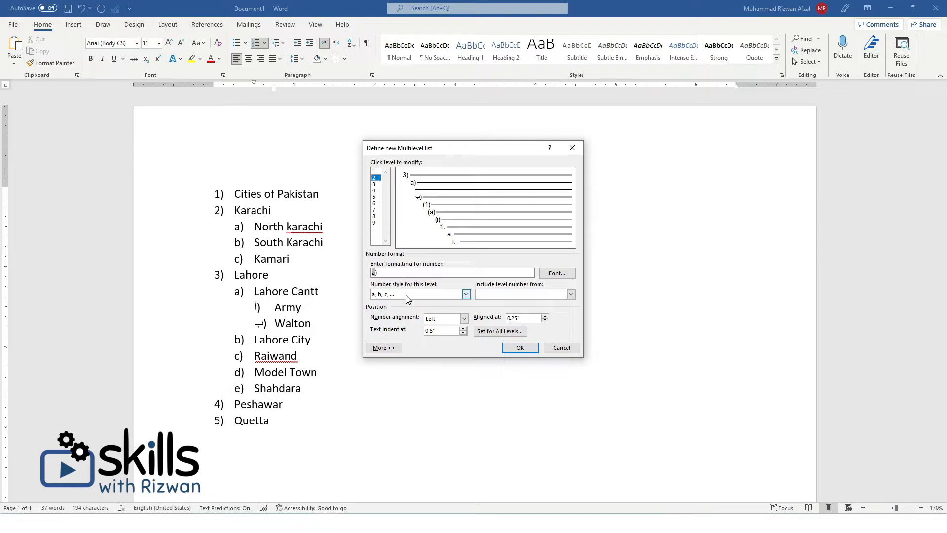
left_click(408, 294)
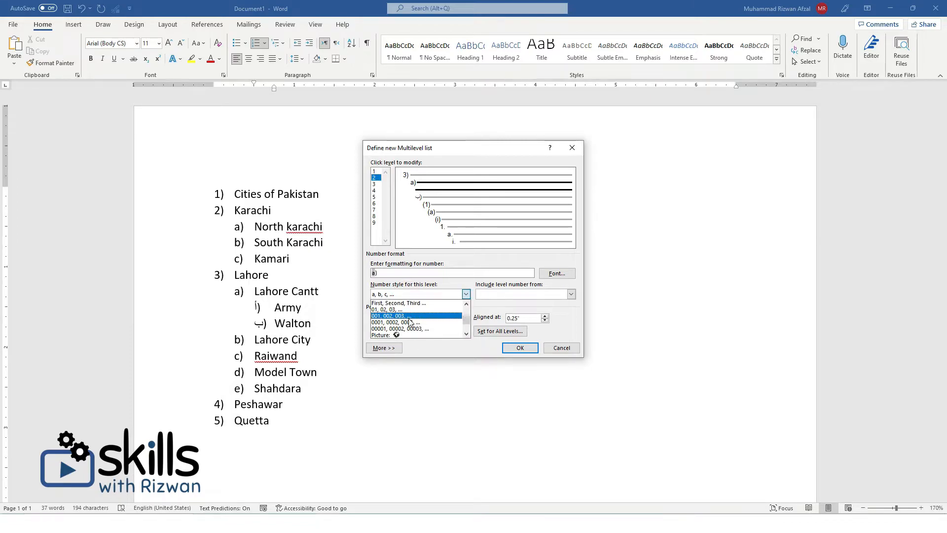
scroll(409, 323, "down", 4)
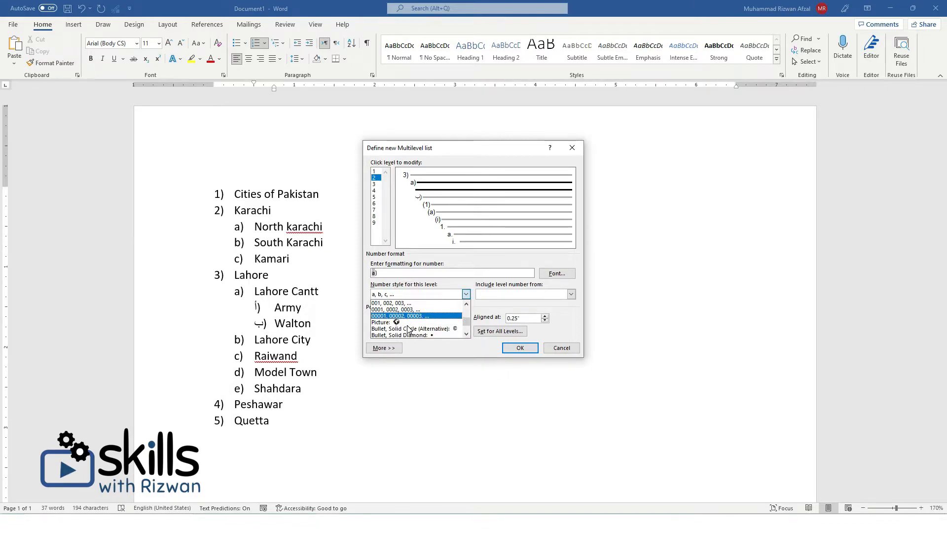
scroll(408, 329, "up", 4)
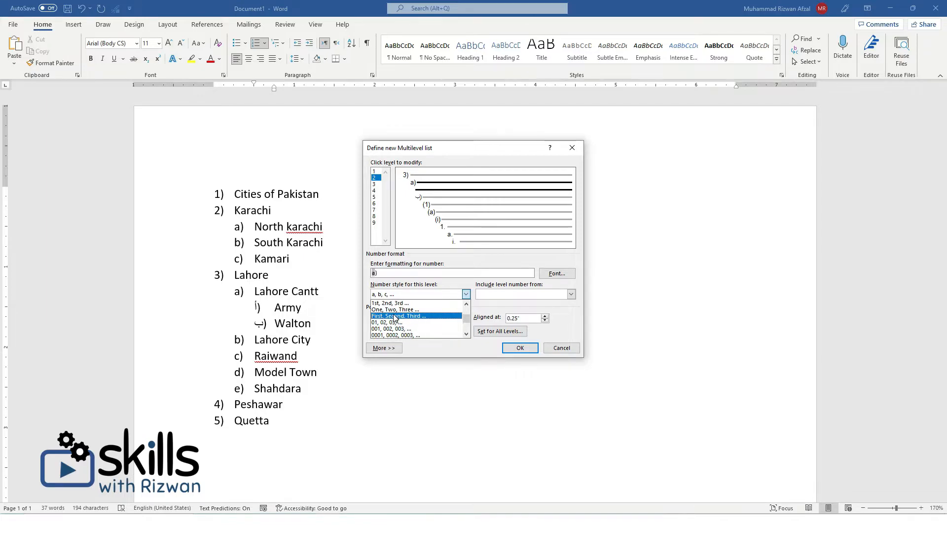
left_click(395, 309)
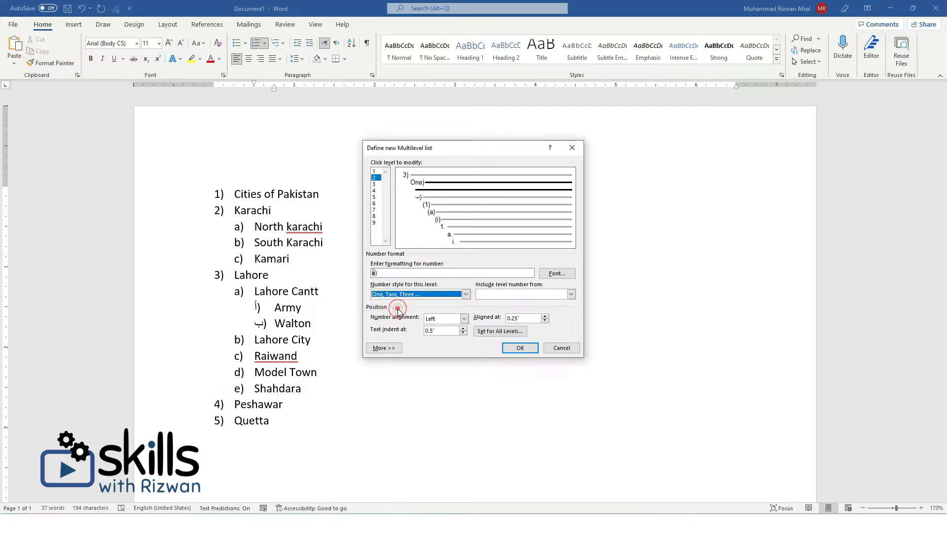
left_click(520, 348)
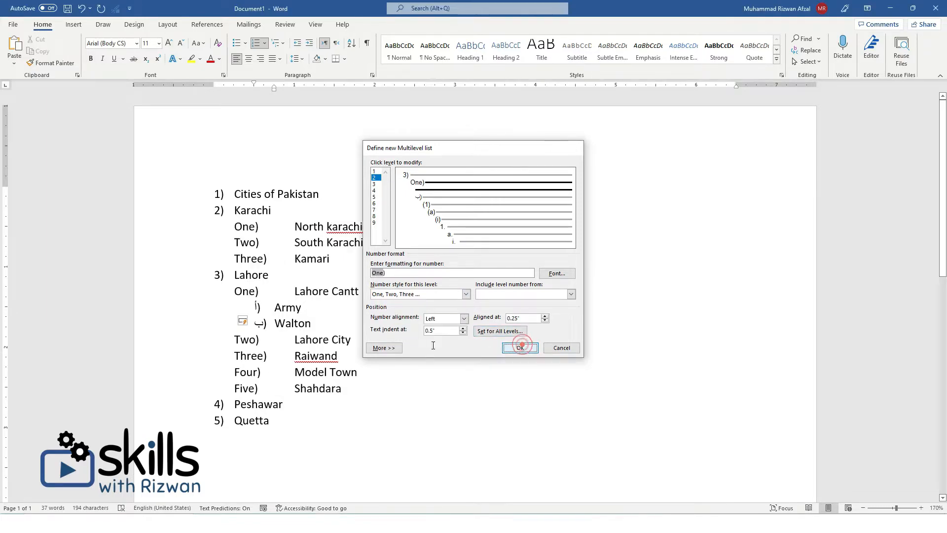
Step: Try left-aligning the level 2 numbers at 0.45" in the multilevel list definition, and discard the changes
left_click(258, 241)
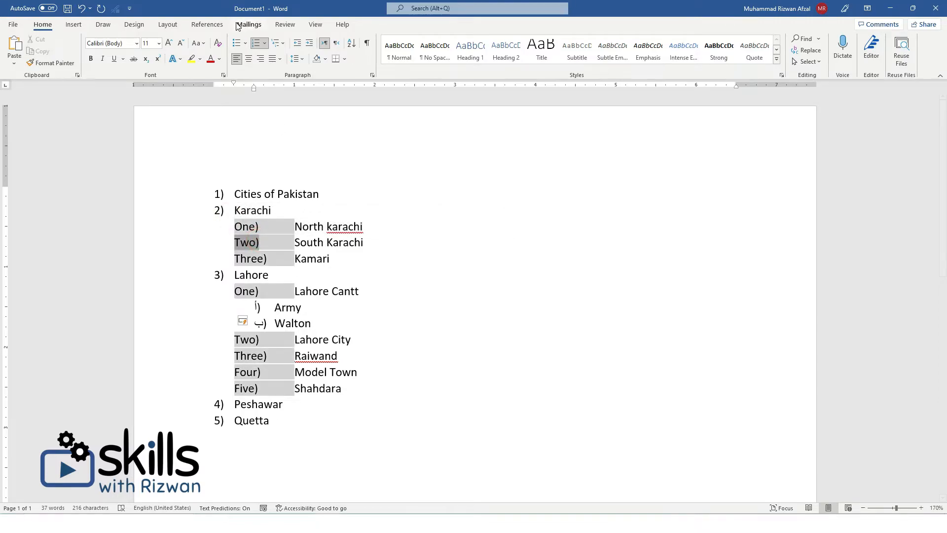
left_click(283, 46)
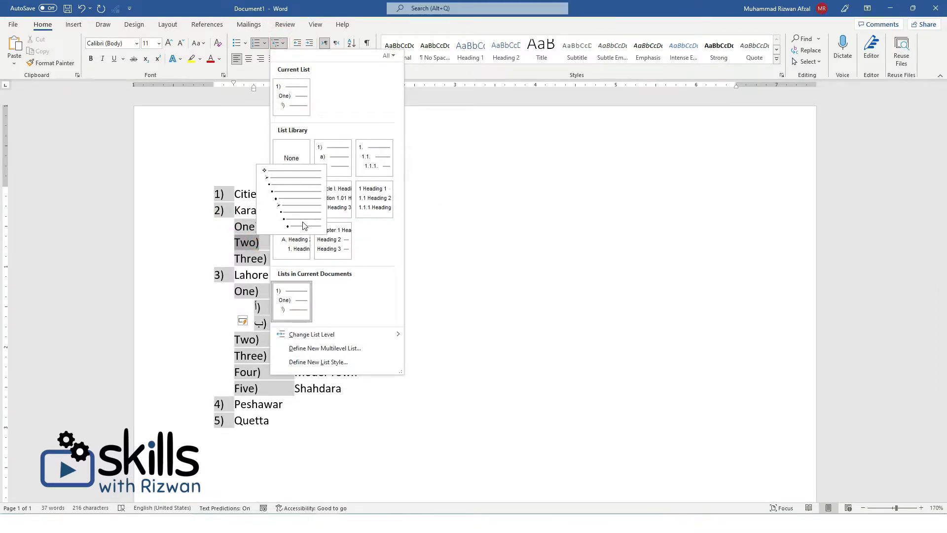
left_click(358, 348)
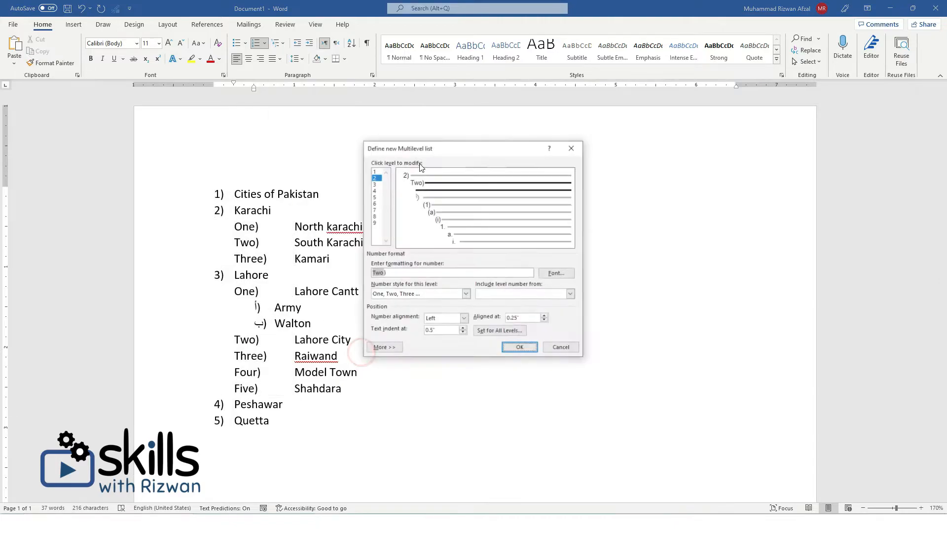
left_click(464, 318)
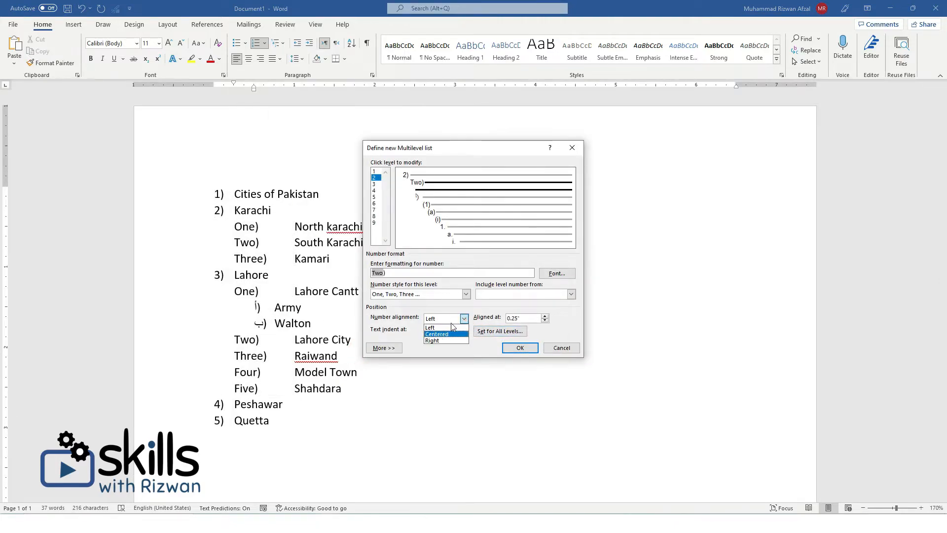
left_click(436, 325)
left_click(545, 320)
left_click(545, 320)
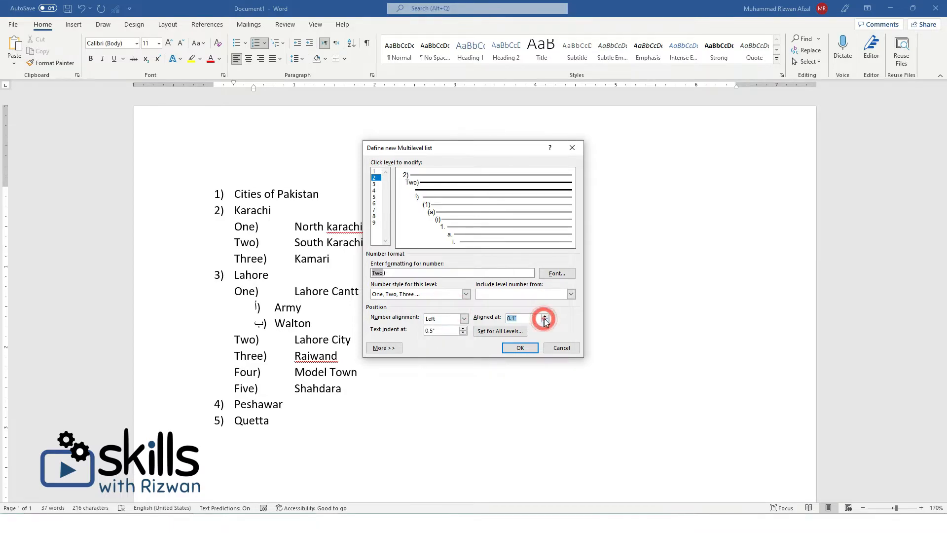
left_click(545, 316)
left_click(545, 317)
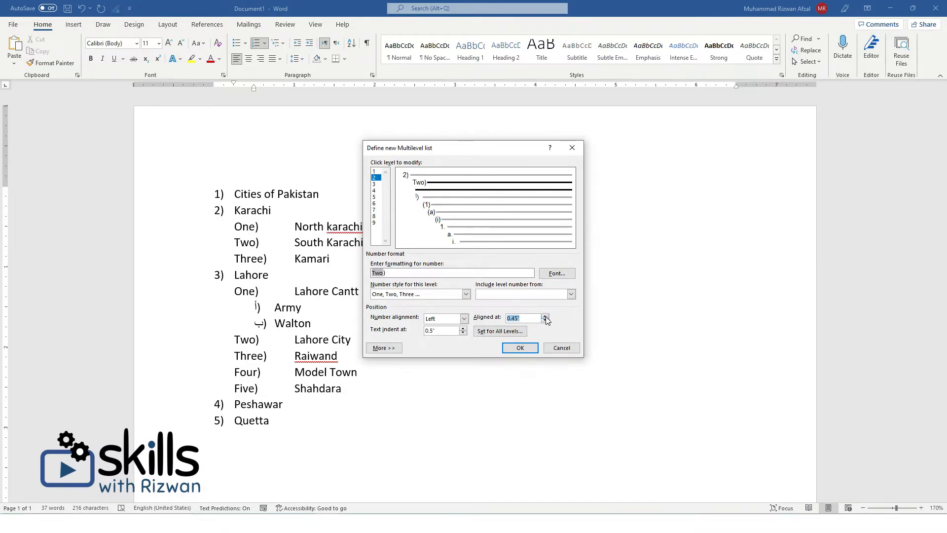
left_click(545, 316)
left_click(545, 316)
left_click(545, 317)
left_click(545, 317)
left_click(545, 317)
left_click(545, 317)
left_click(545, 321)
left_click(545, 321)
left_click(544, 321)
left_click(545, 316)
left_click(545, 316)
left_click(545, 316)
left_click(545, 316)
left_click(545, 317)
left_click(545, 316)
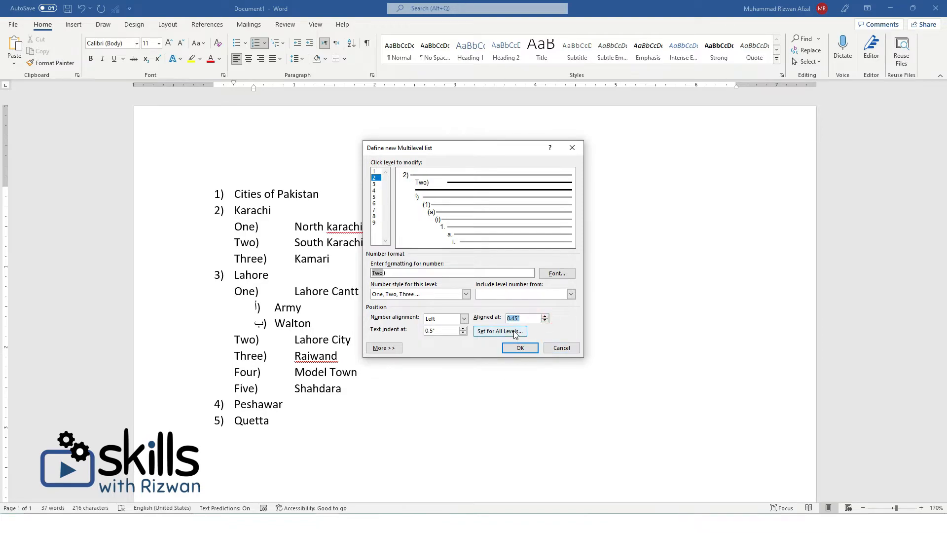
left_click(547, 349)
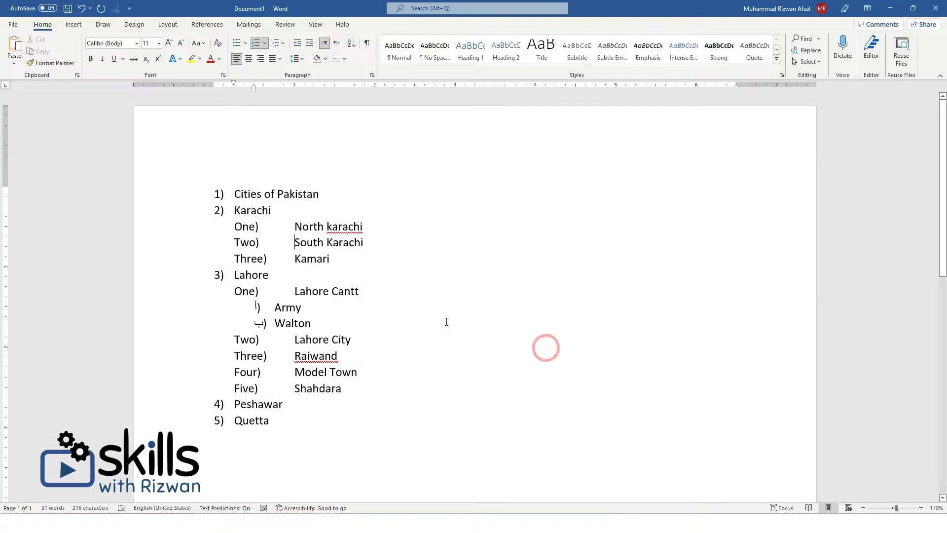
Step: Delete the whole list and generate sample paragraphs with =rand()
left_click(306, 276)
key("ctrl+a")
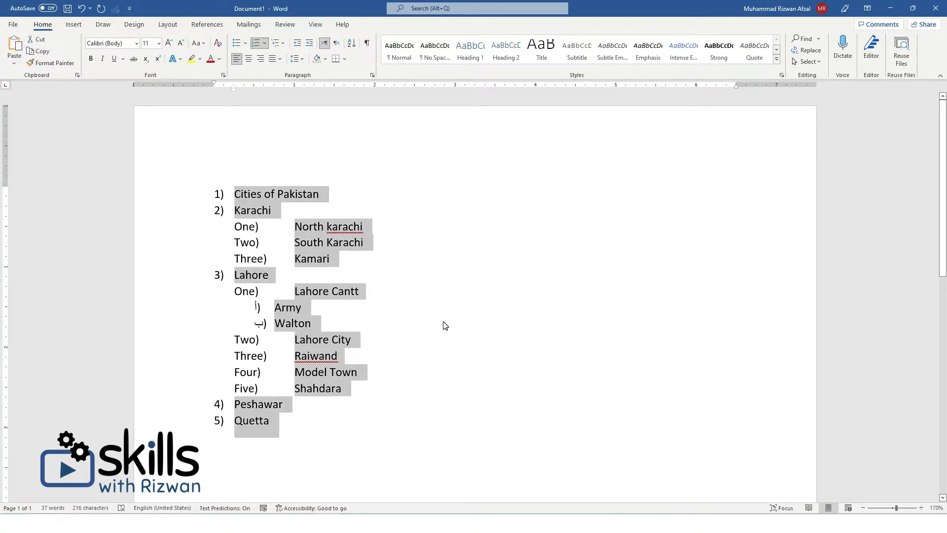
key("Delete")
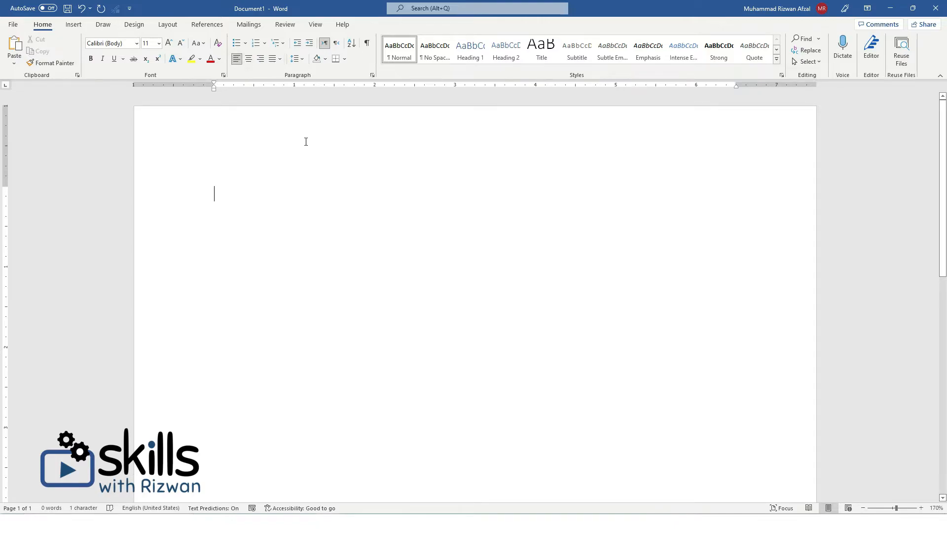
type("=rand")
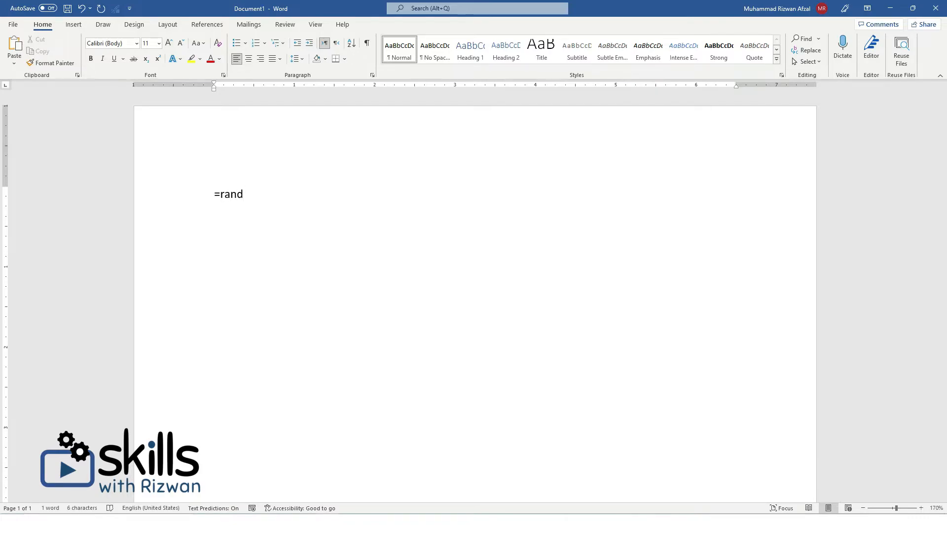
type("()")
key("Return")
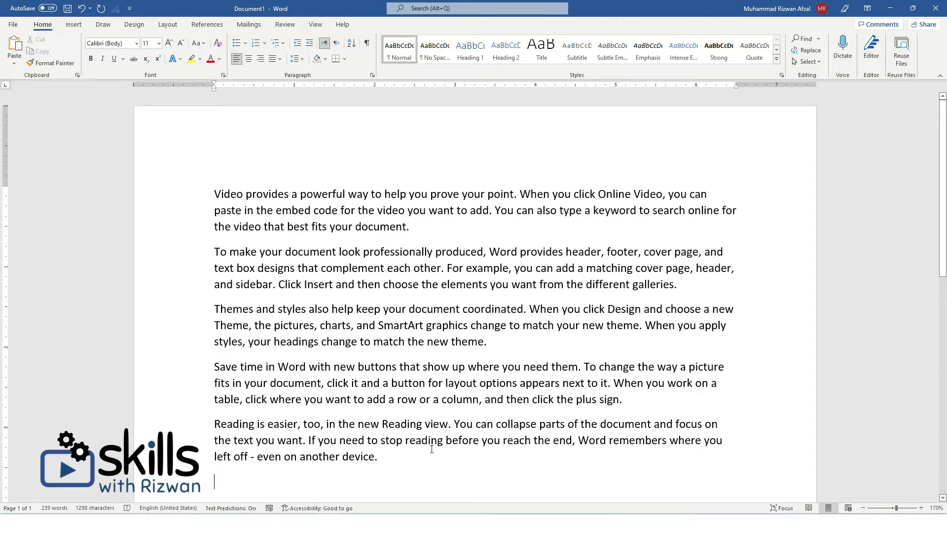
double_click(734, 163)
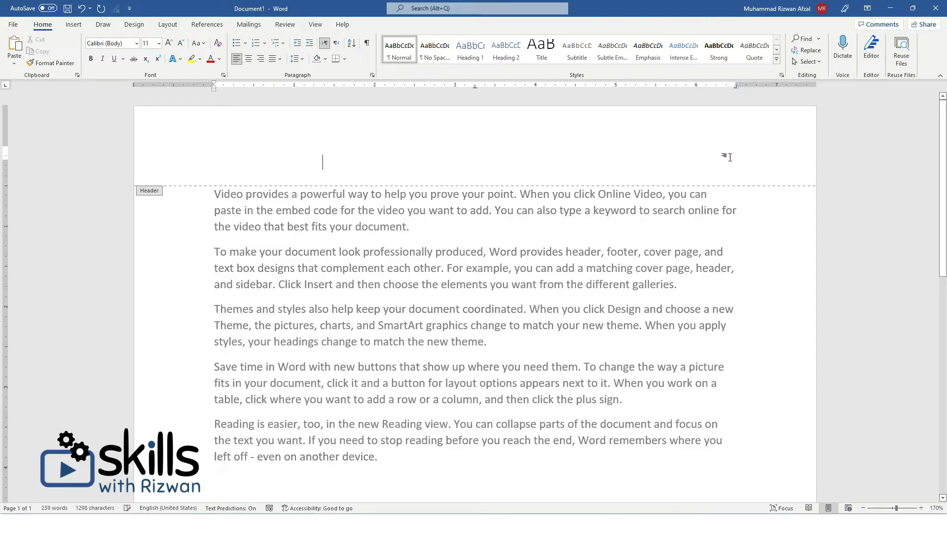
double_click(719, 233)
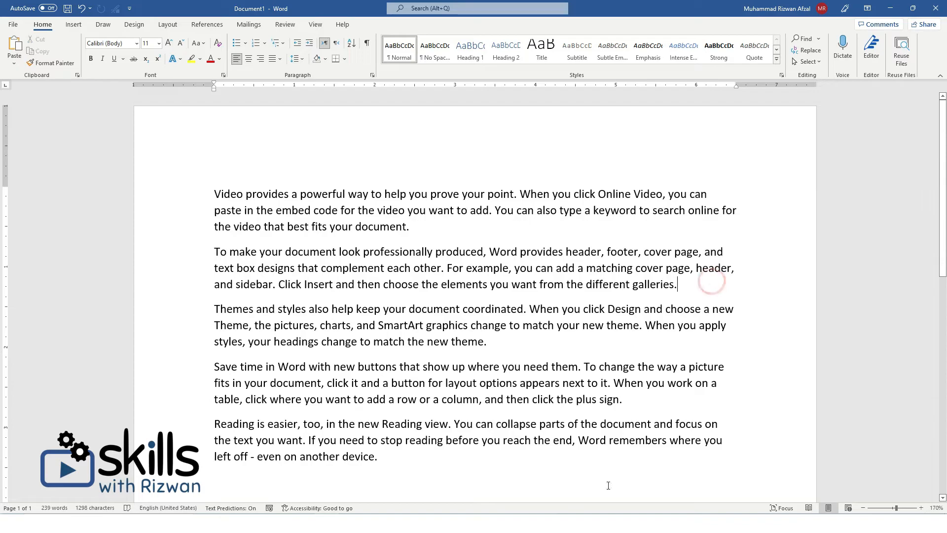
Step: Justify all five sample paragraphs
left_click_drag(390, 467, 213, 189)
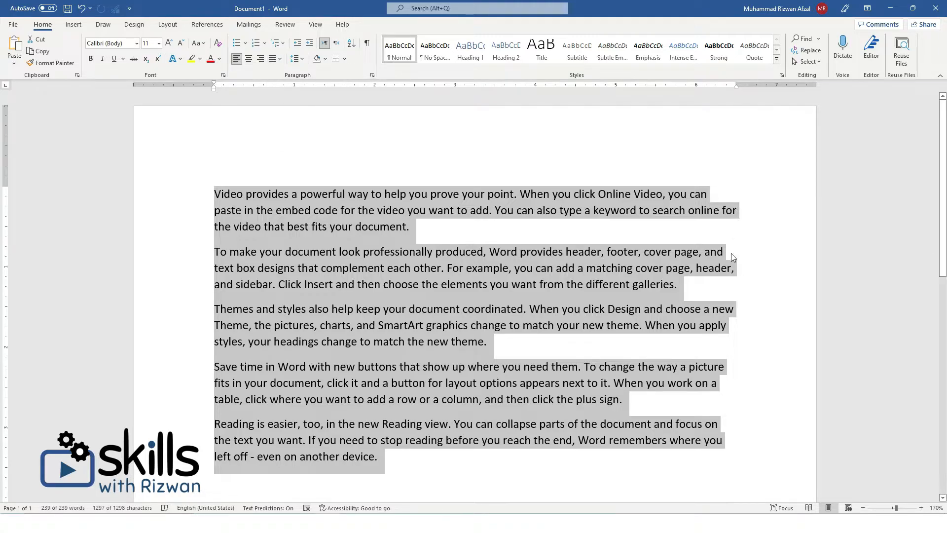
left_click(279, 59)
left_click(294, 72)
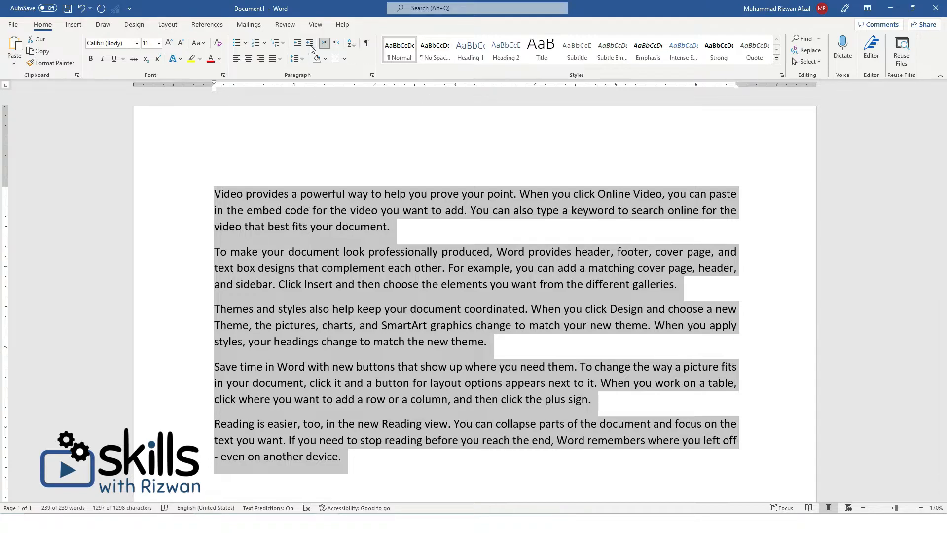
Step: Apply Justify Low and then Justify Medium to the five sample paragraphs
left_click(280, 59)
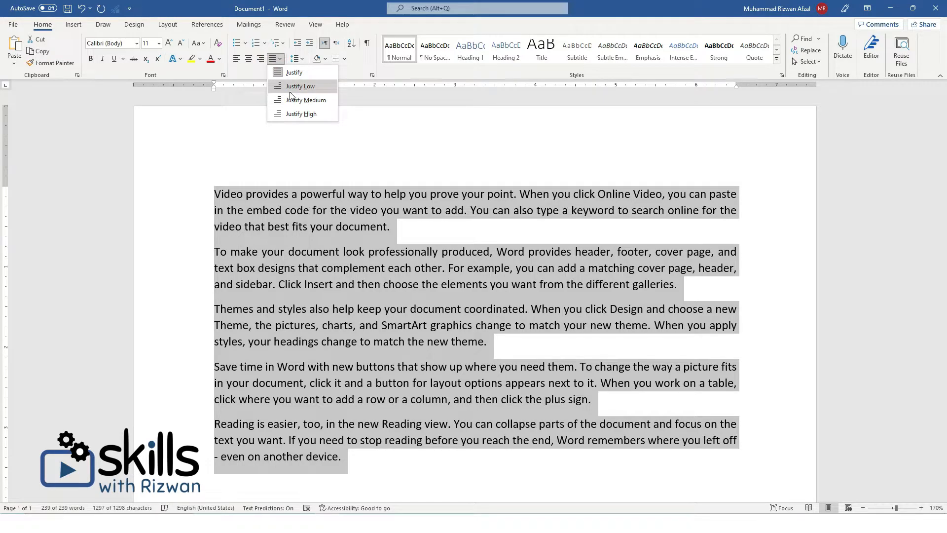
left_click(290, 86)
left_click(279, 59)
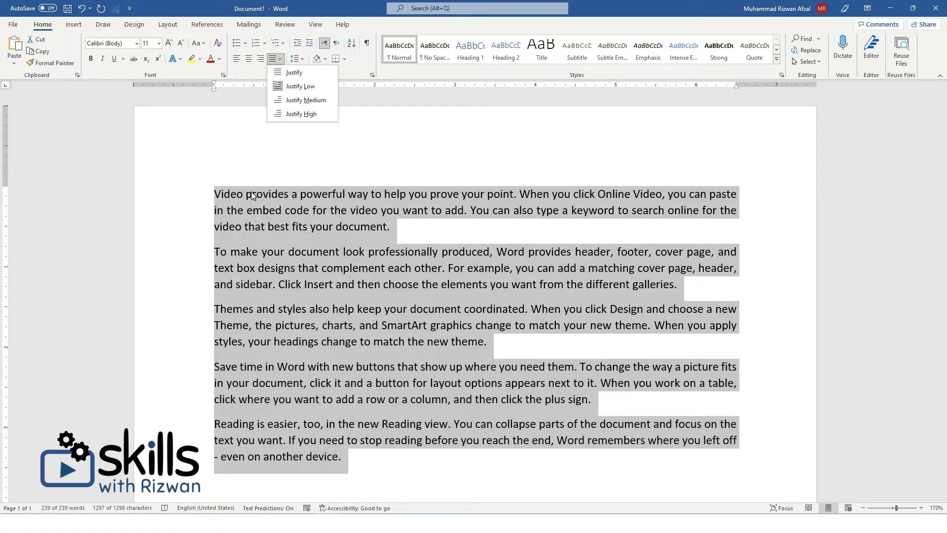
left_click(301, 114)
scroll(346, 246, "down", 3)
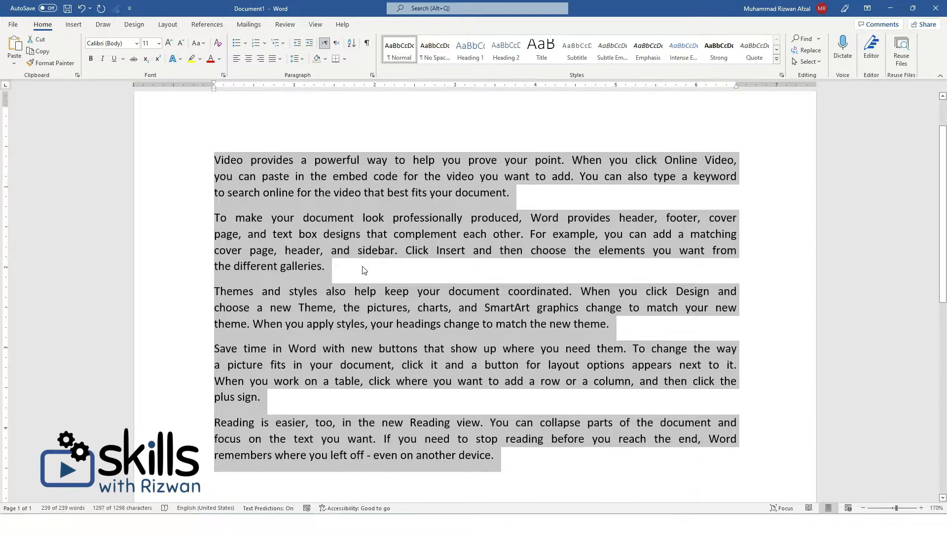
scroll(362, 265, "up", 1)
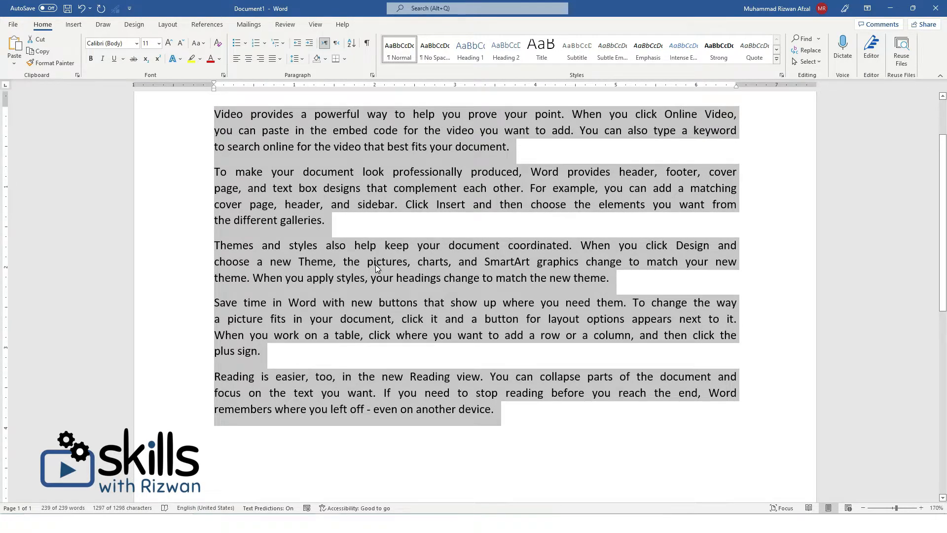
Step: Reselect all five sample paragraphs and apply Justify High to them
left_click(677, 237)
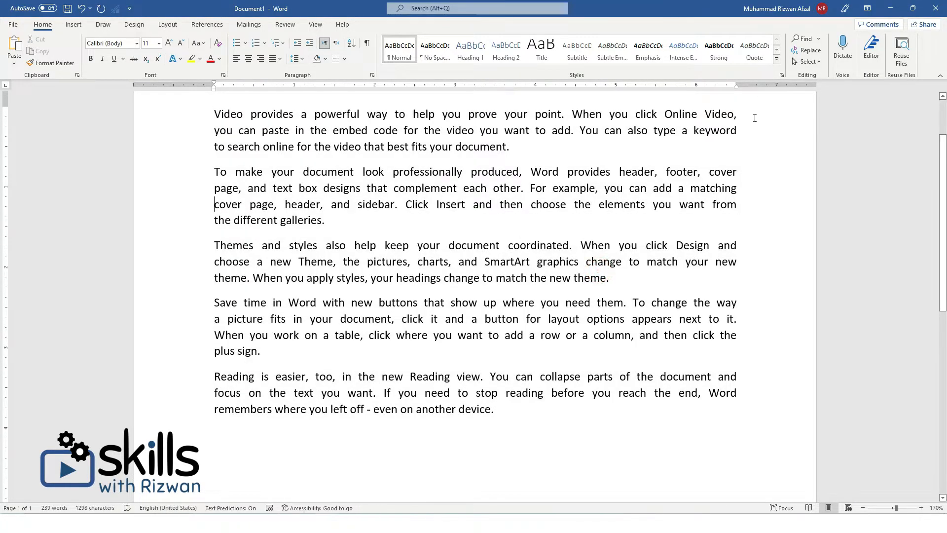
scroll(592, 345, "up", 1)
left_click(507, 437)
left_click_drag(477, 434, 217, 417)
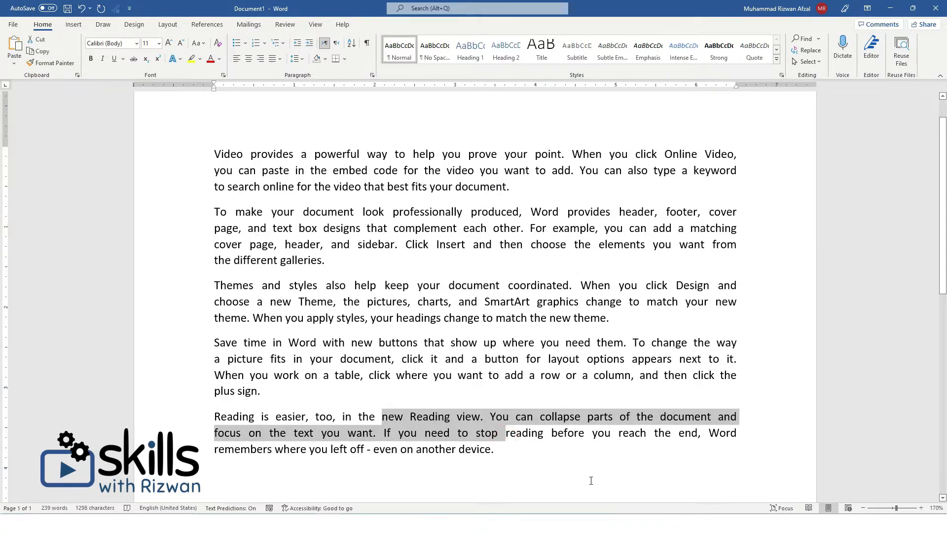
left_click(590, 480)
left_click_drag(541, 457, 198, 142)
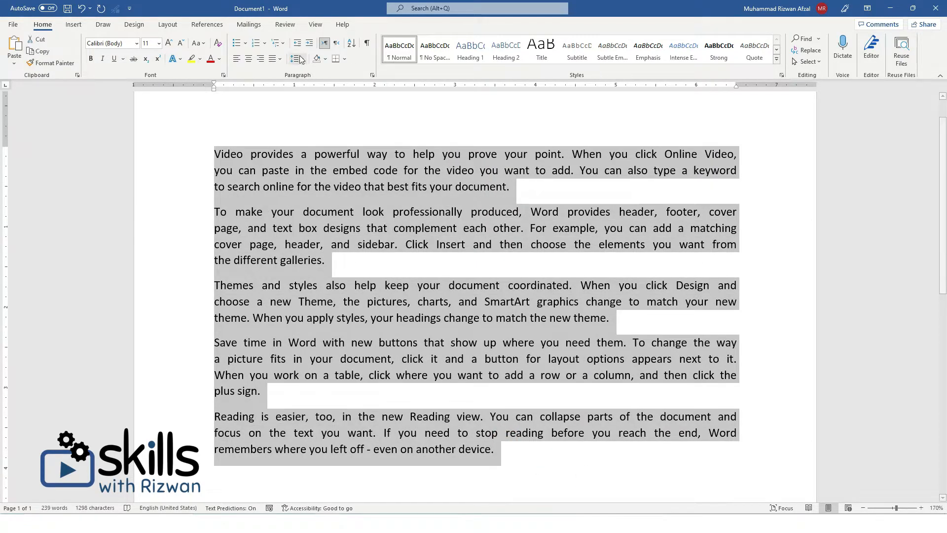
left_click(279, 59)
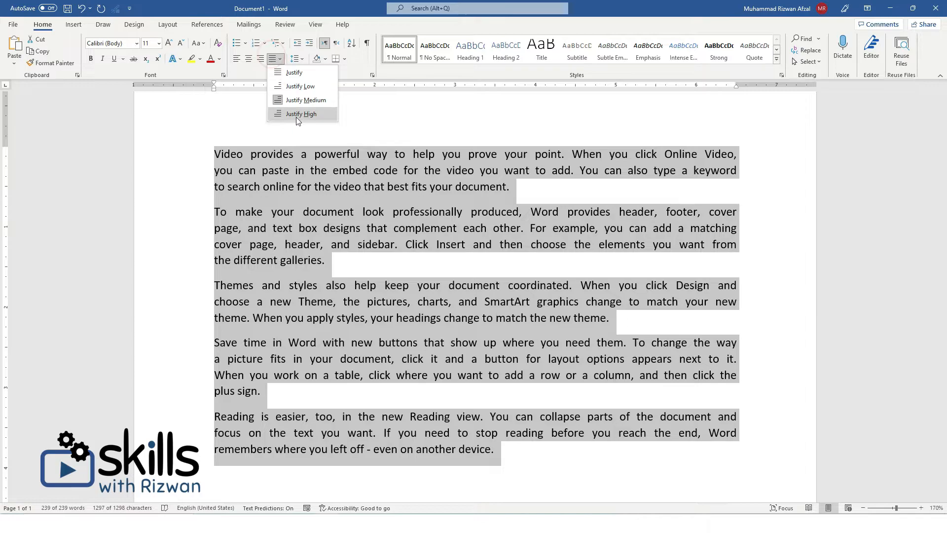
left_click(296, 113)
scroll(360, 261, "down", 2)
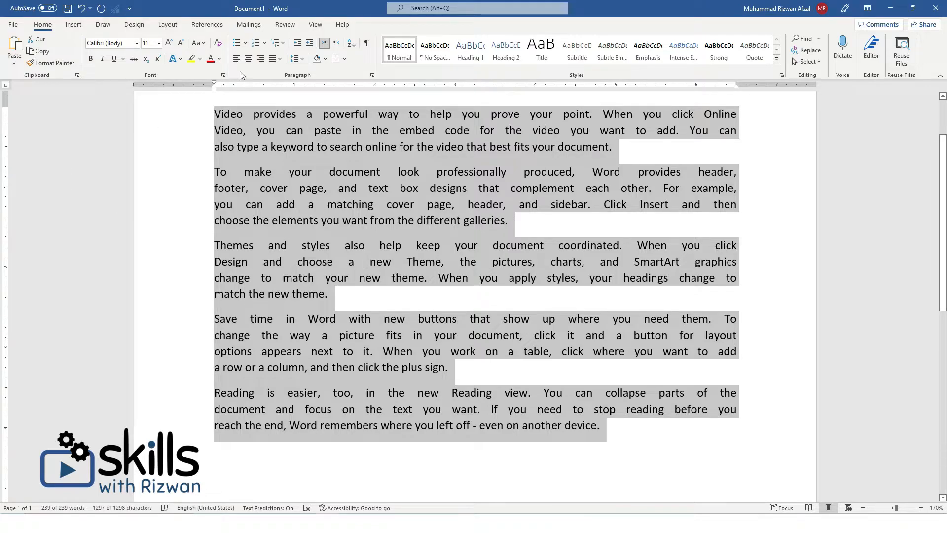
Step: Switch the five sample paragraphs to Justify Medium, and finish with Justify Low
left_click(280, 59)
left_click(296, 97)
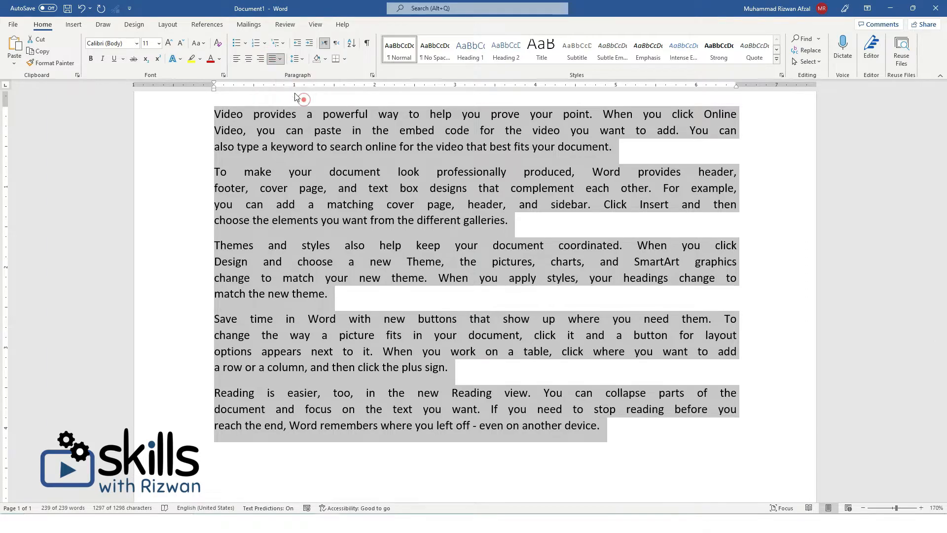
left_click(280, 59)
left_click(291, 87)
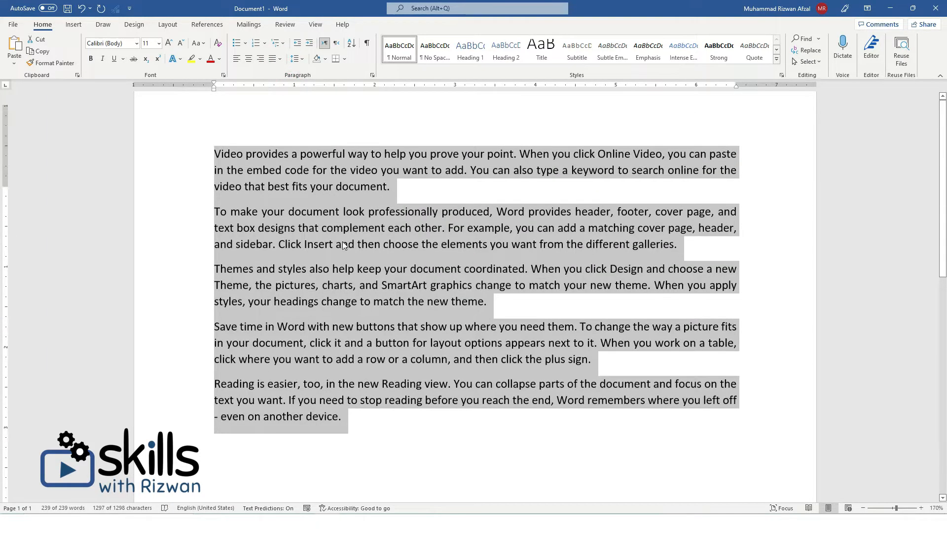
scroll(343, 245, "up", 1)
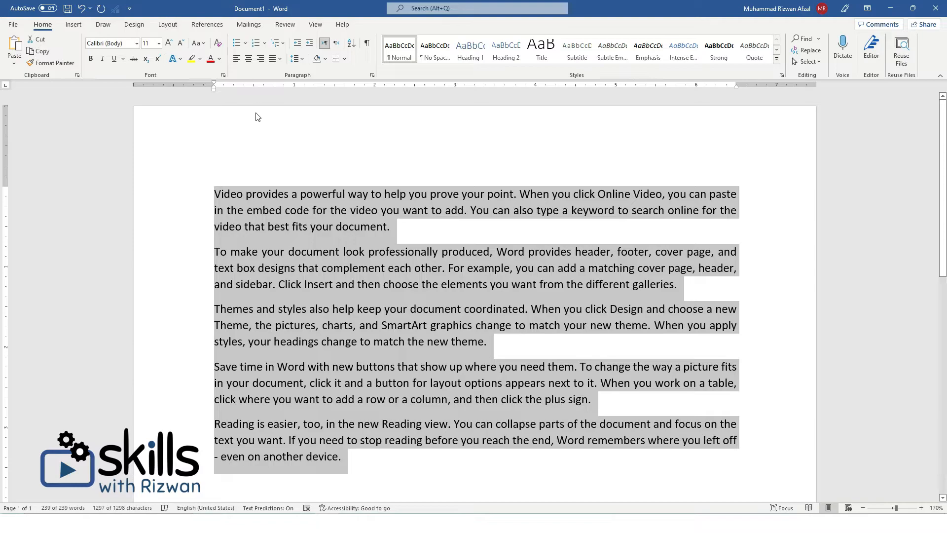
Step: Try left, center and right alignment in turn on the five sample paragraphs
left_click(237, 59)
left_click(249, 60)
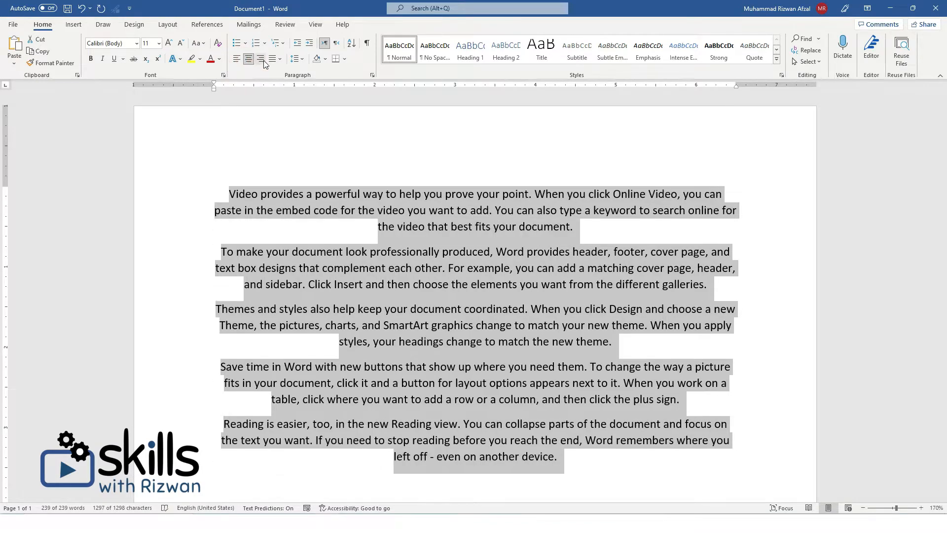
left_click(261, 59)
Step: Add the line "Please Subscribe My Channel" below the sample paragraphs, leaving a blank line between them
scroll(436, 397, "down", 6)
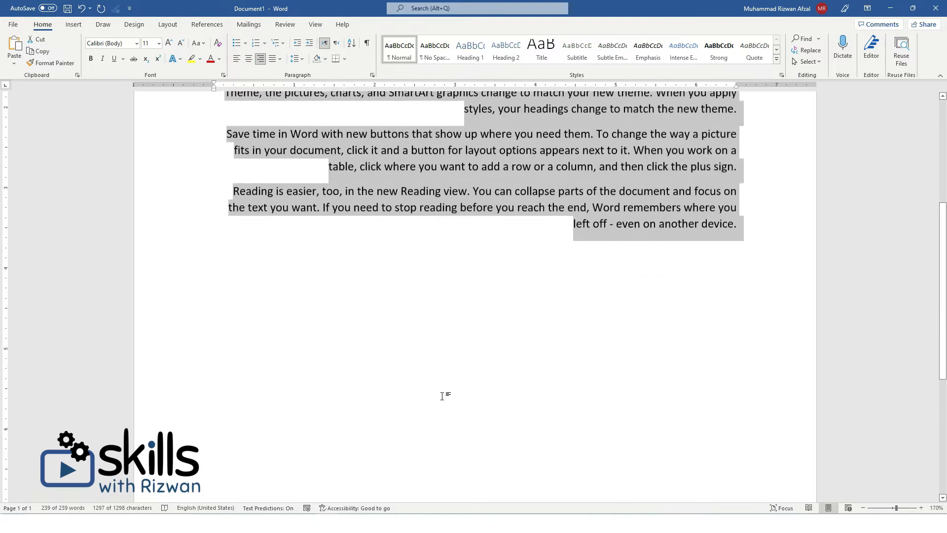
left_click(533, 376)
key("Return")
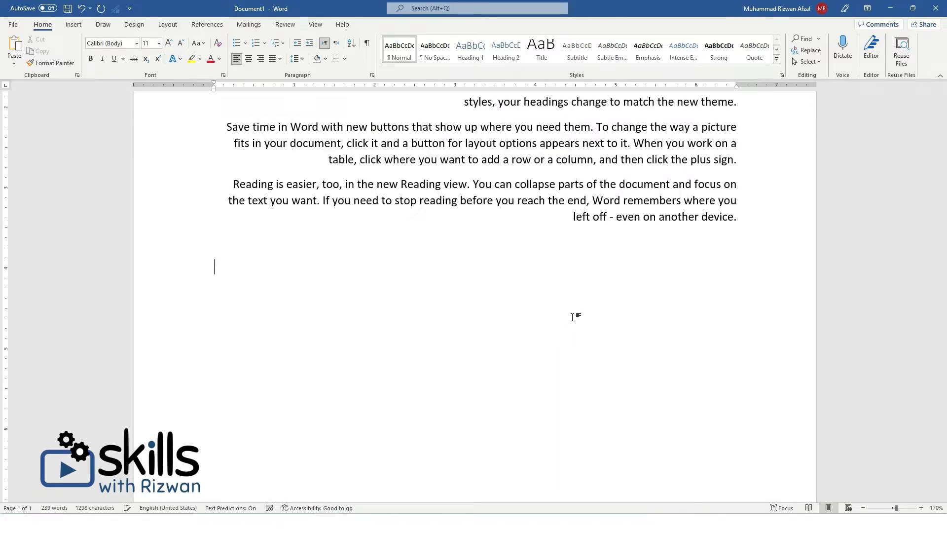
type("R")
type("lease Si")
type("bscribe")
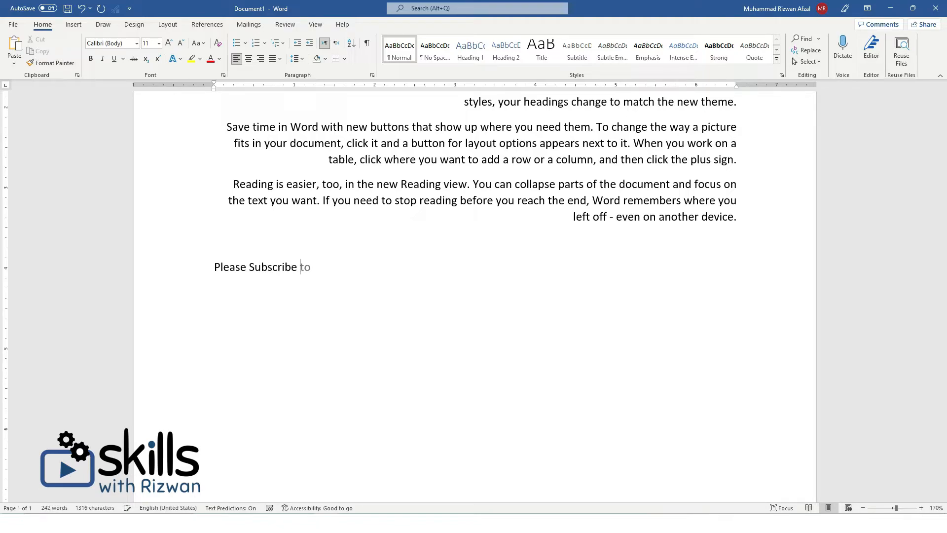
type(" My Channe")
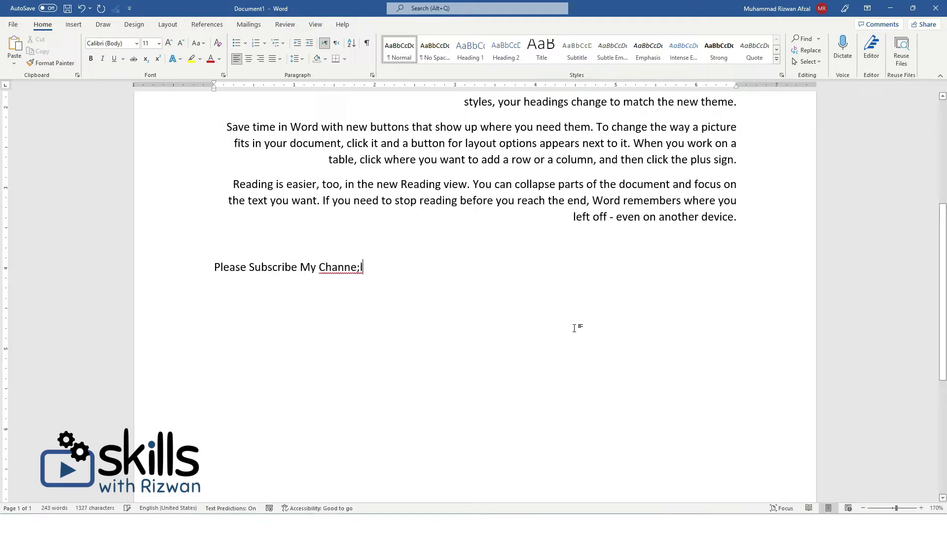
type("l")
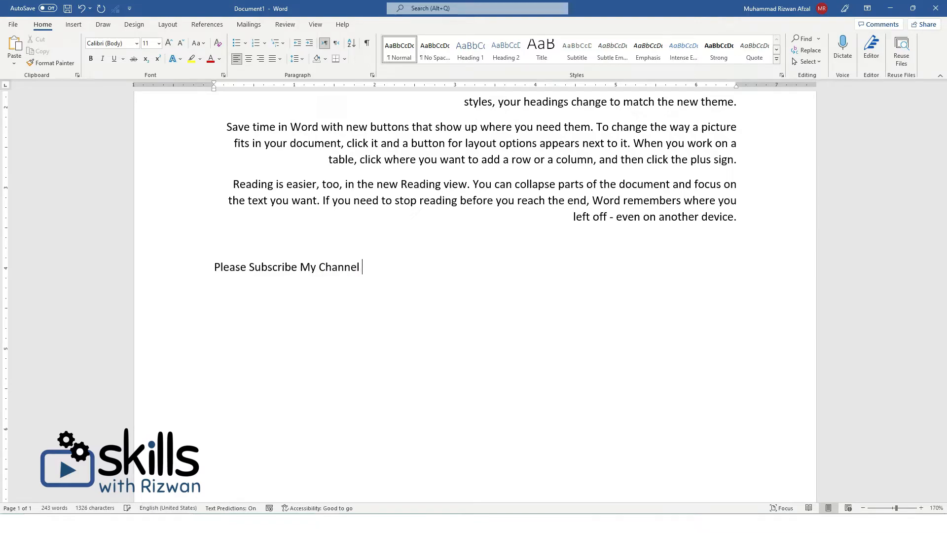
Step: Try center, left and right alignment on the "Please Subscribe My Channel" line, ending with left alignment
triple_click(309, 267)
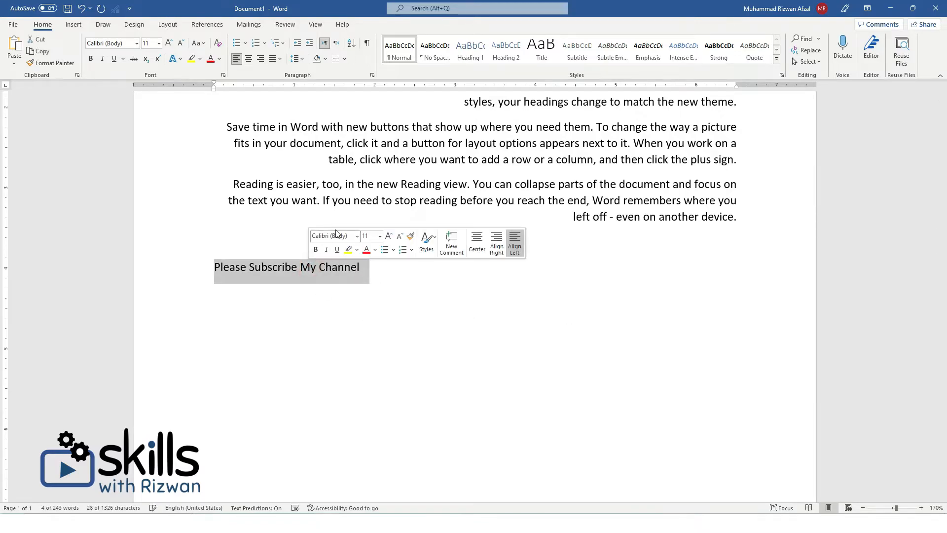
left_click(248, 59)
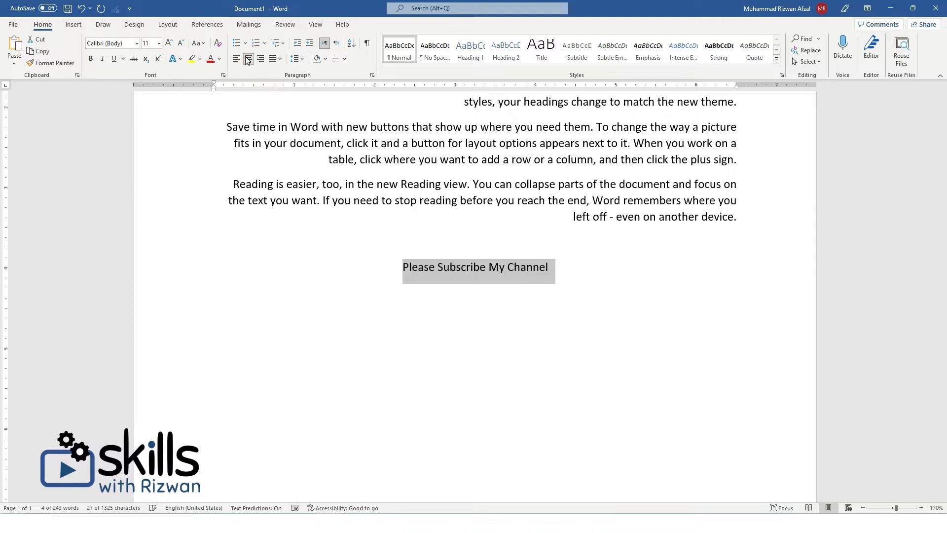
left_click(238, 60)
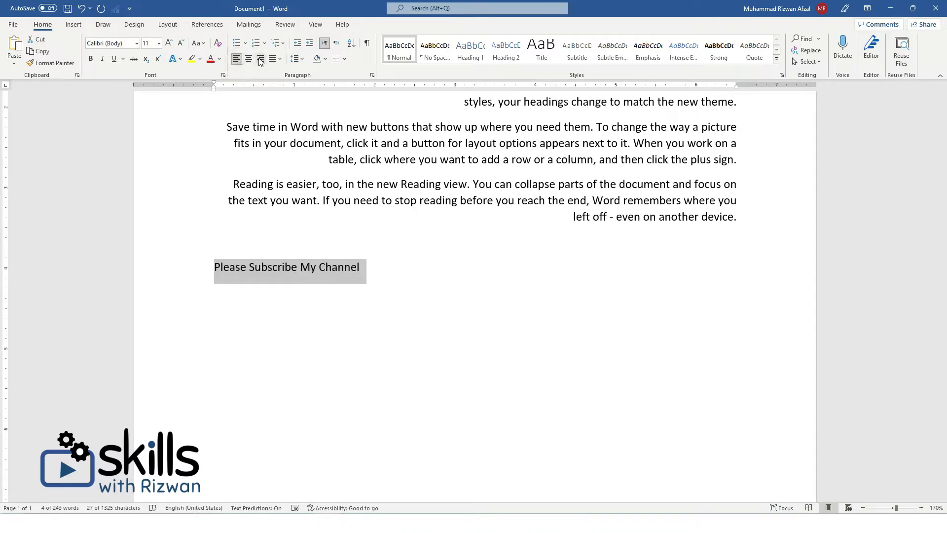
left_click(259, 59)
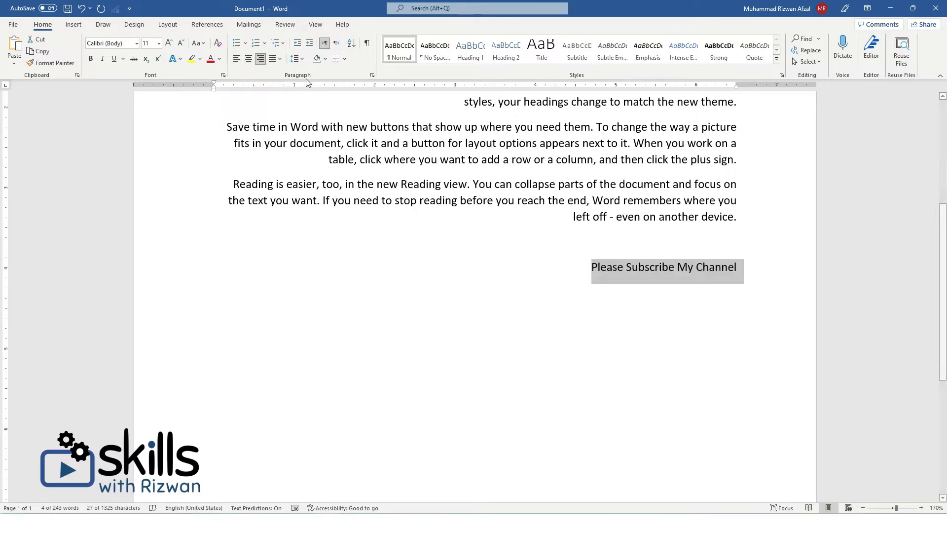
left_click(249, 60)
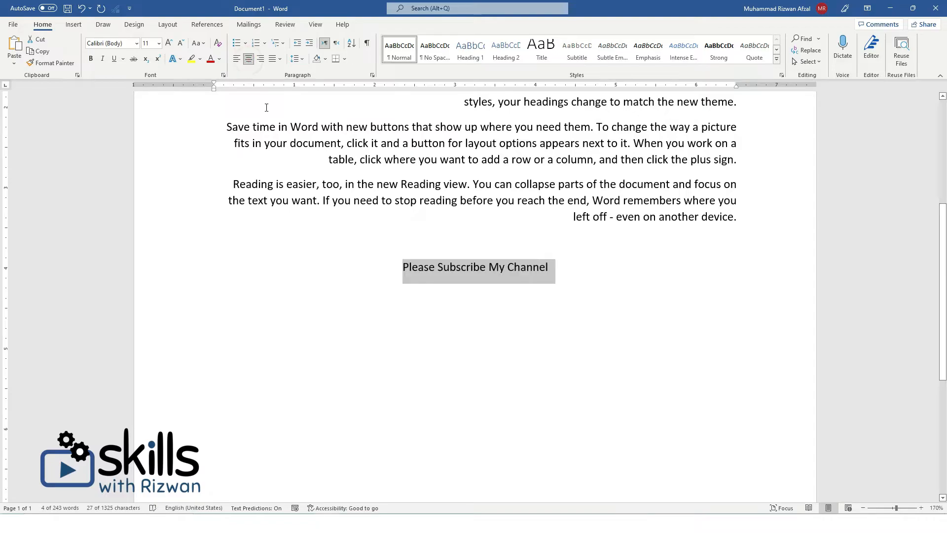
left_click(237, 59)
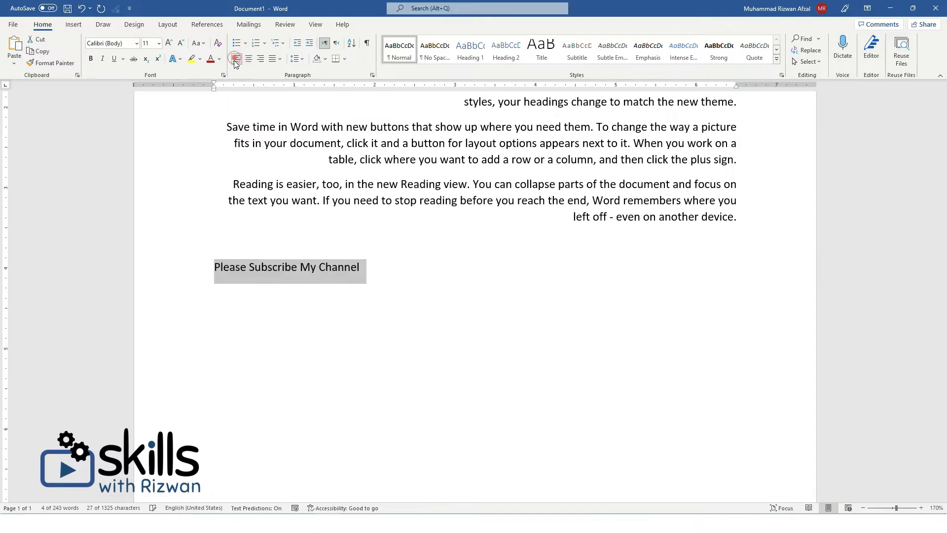
left_click(261, 59)
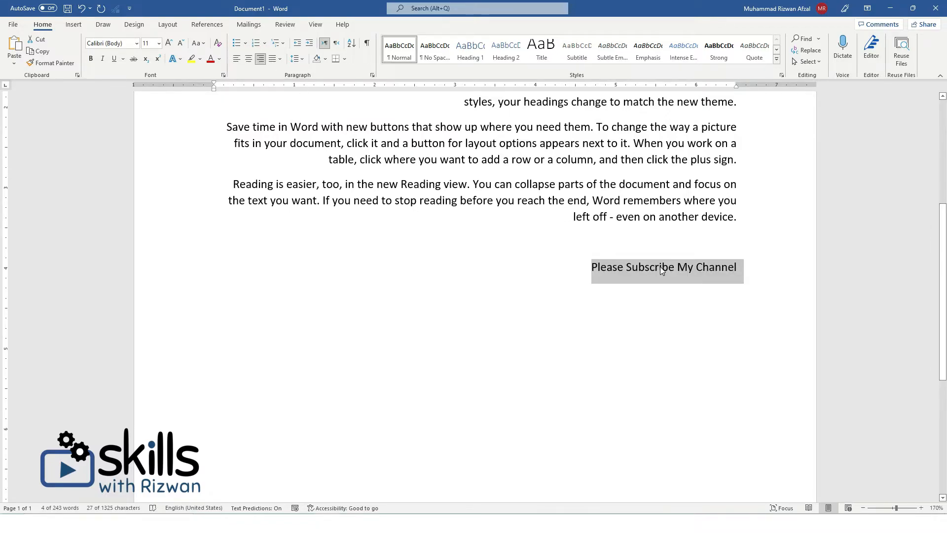
left_click(237, 59)
left_click(248, 60)
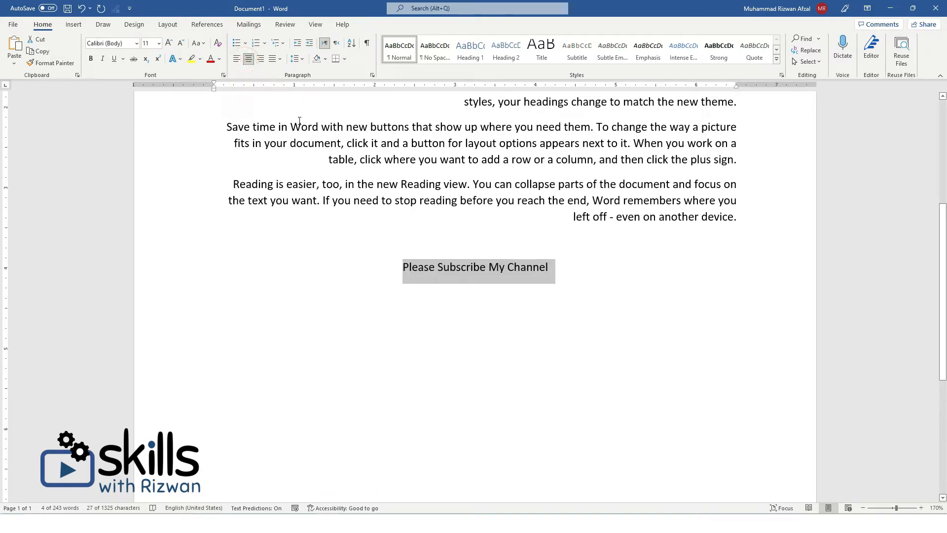
left_click(237, 60)
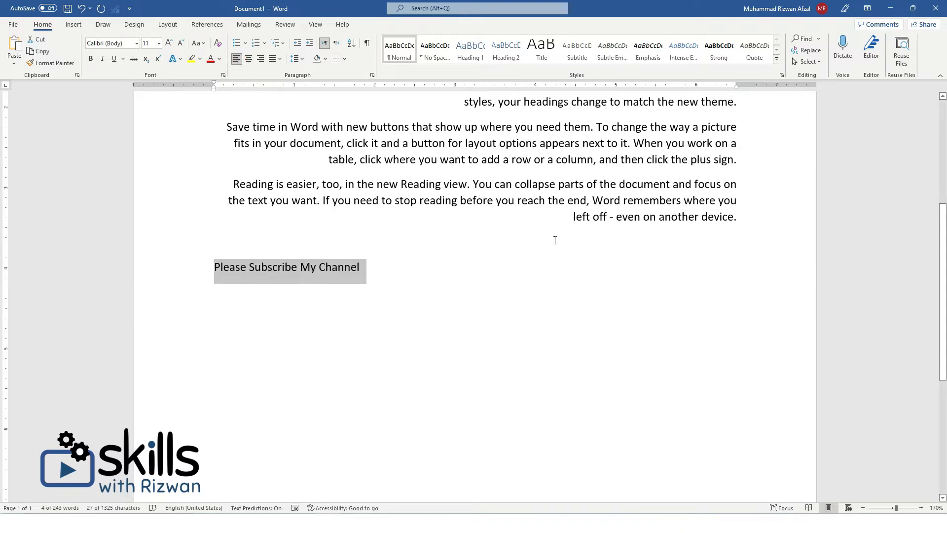
Step: Select the five sample paragraphs and try right and center alignment on them, ending with left alignment
scroll(563, 259, "up", 3)
scroll(564, 260, "up", 1)
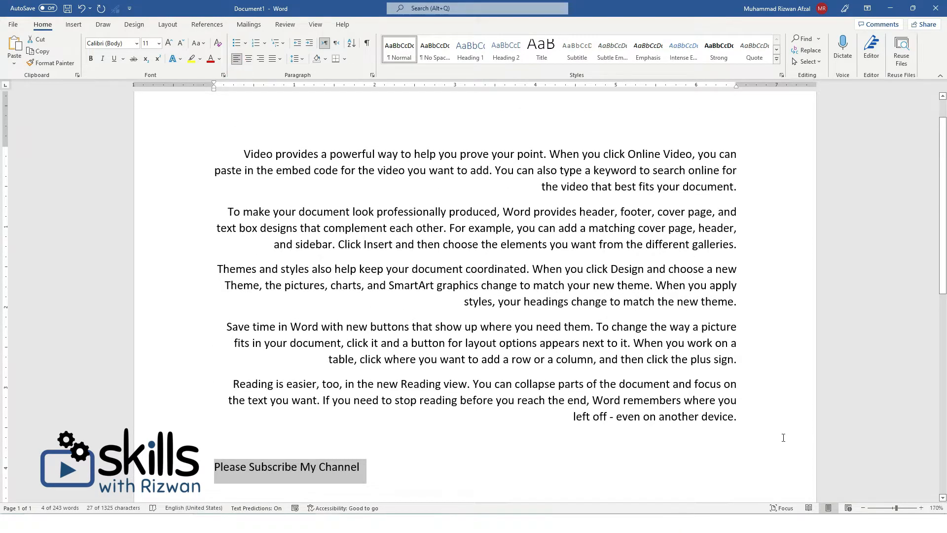
left_click_drag(783, 437, 209, 141)
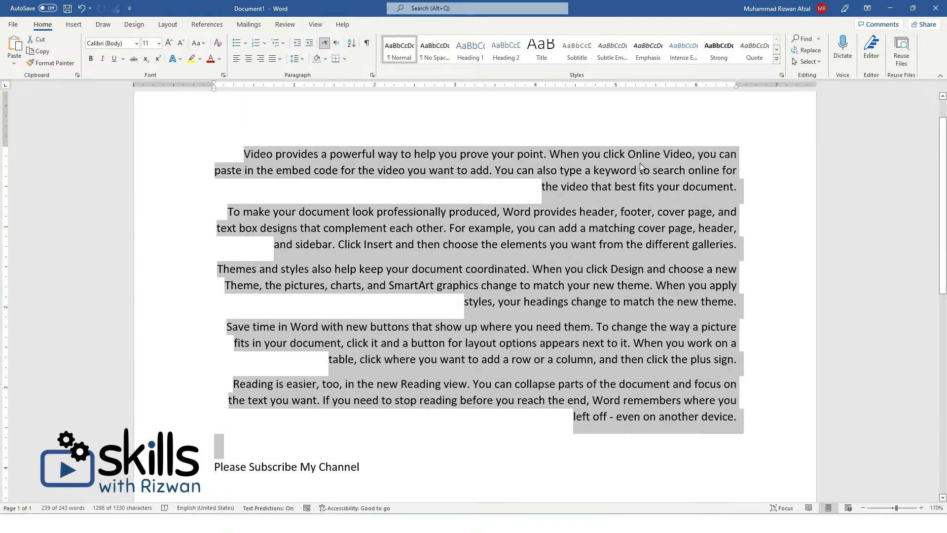
left_click(235, 59)
left_click(261, 59)
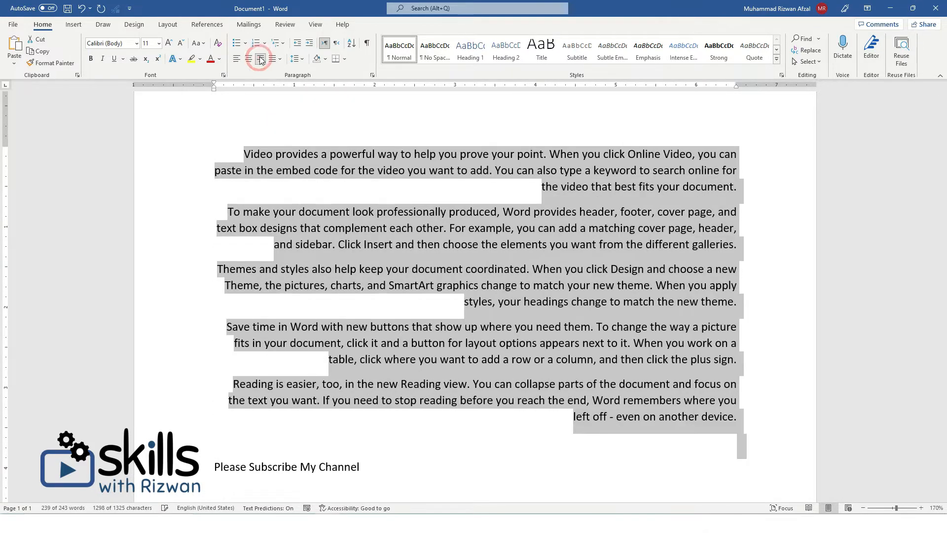
left_click(247, 59)
left_click(238, 59)
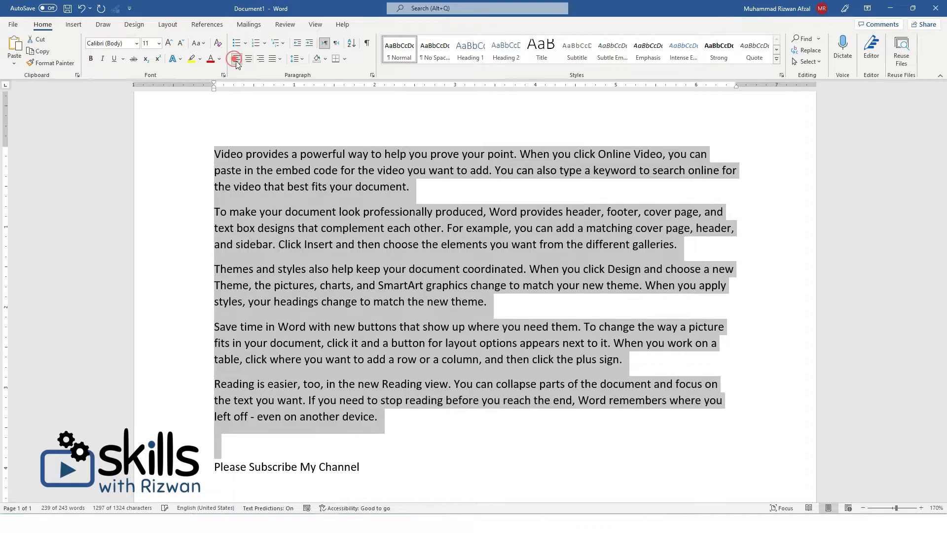
scroll(315, 148, "up", 1)
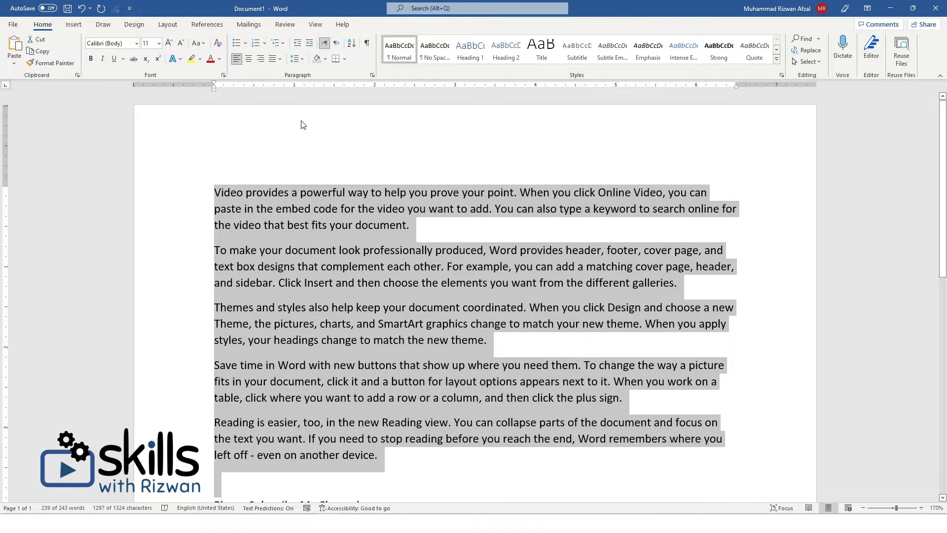
Step: Select only the five sample paragraphs, without the blank line below them, and try decreasing their indent
scroll(325, 158, "down", 1)
left_click(338, 170)
left_click_drag(207, 153, 810, 378)
left_click_drag(690, 404, 690, 406)
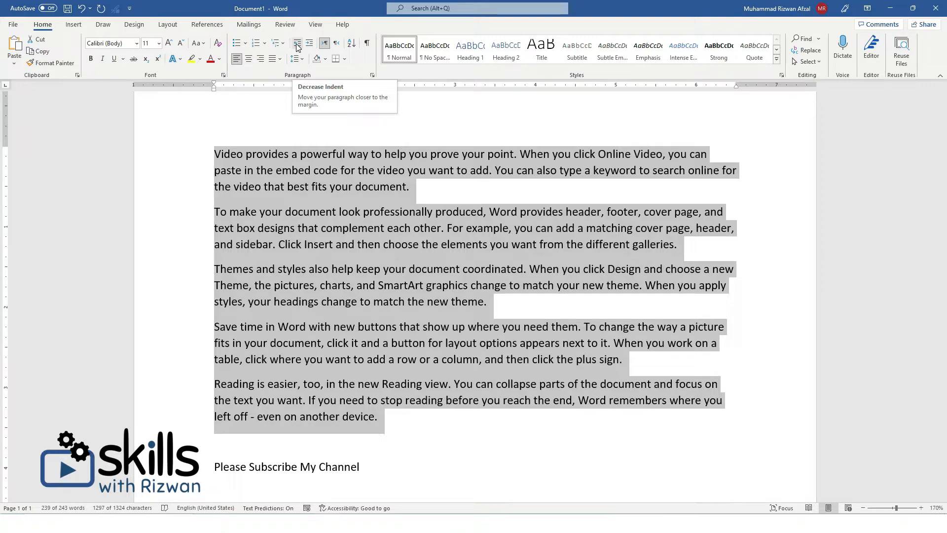
left_click(297, 44)
left_click(297, 44)
left_click(296, 44)
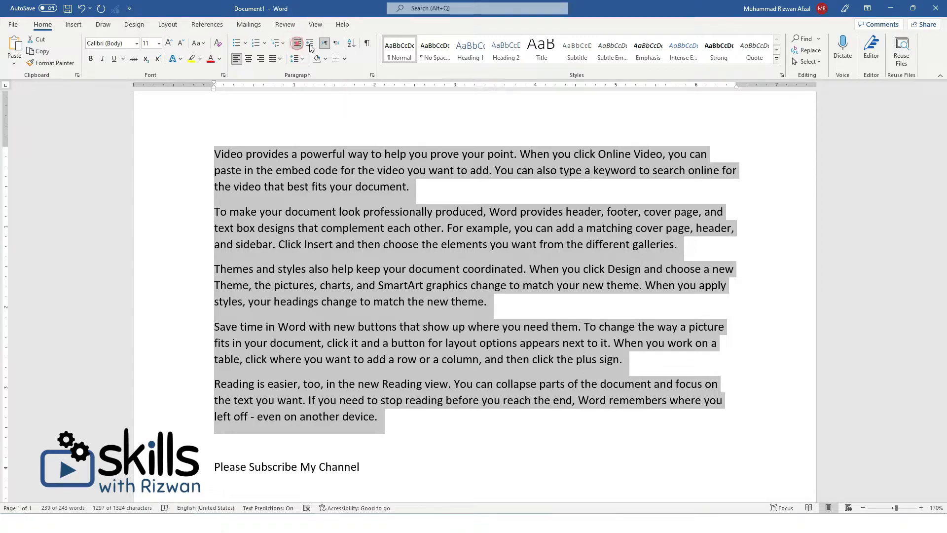
Step: Increase the left indent of the five sample paragraphs by three levels, to 1.5"
left_click(309, 44)
left_click(309, 43)
left_click(309, 44)
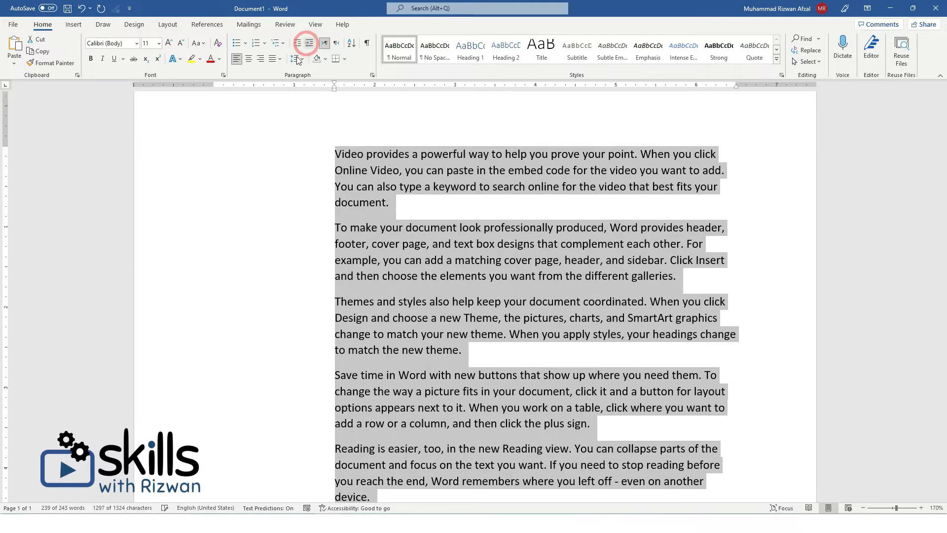
Step: Reselect the five sample paragraphs and increase their left indent by three more levels, to 3"
left_click(212, 103)
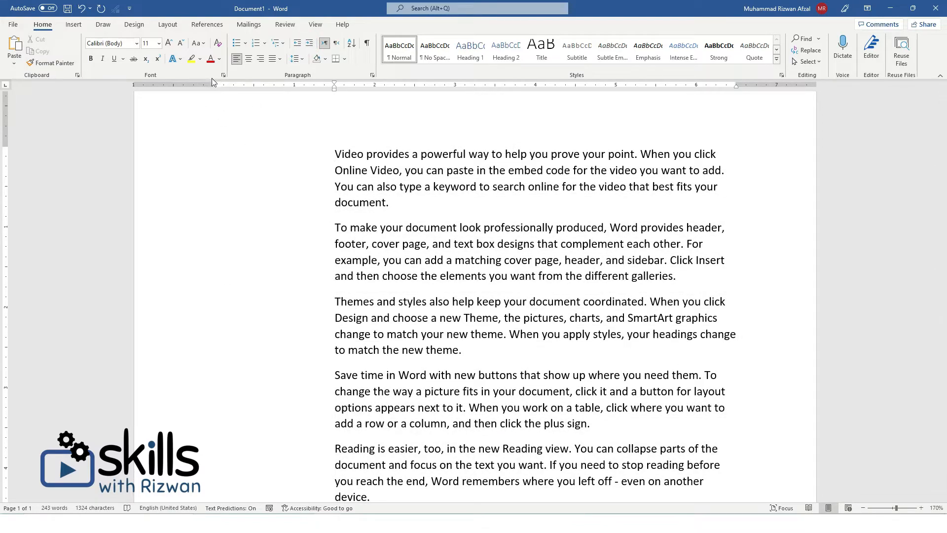
left_click_drag(211, 95, 224, 191)
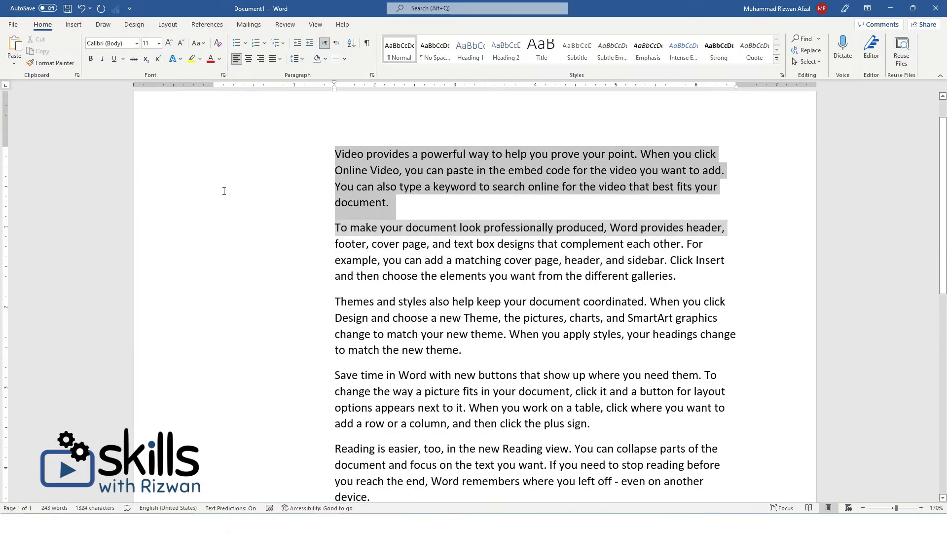
left_click(217, 112)
left_click_drag(217, 112, 481, 434)
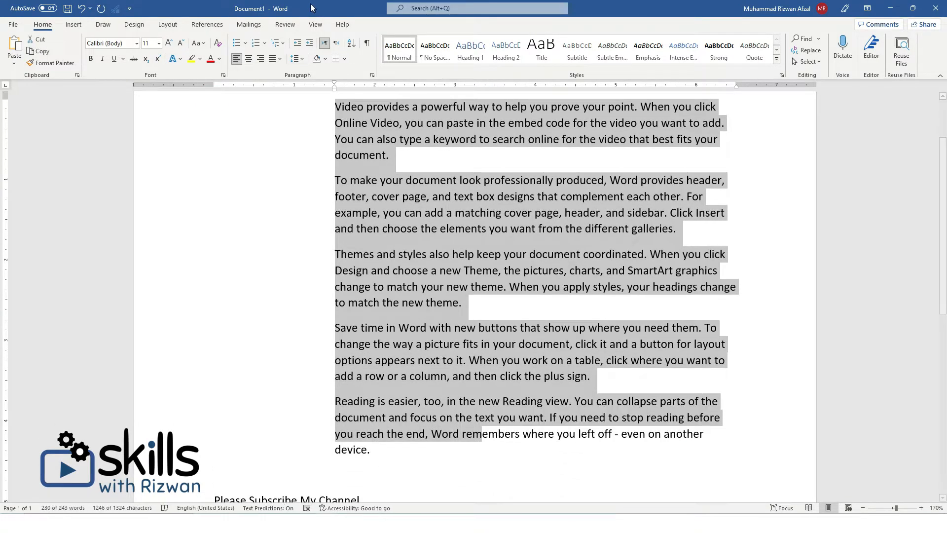
left_click(312, 45)
left_click(311, 45)
left_click(312, 44)
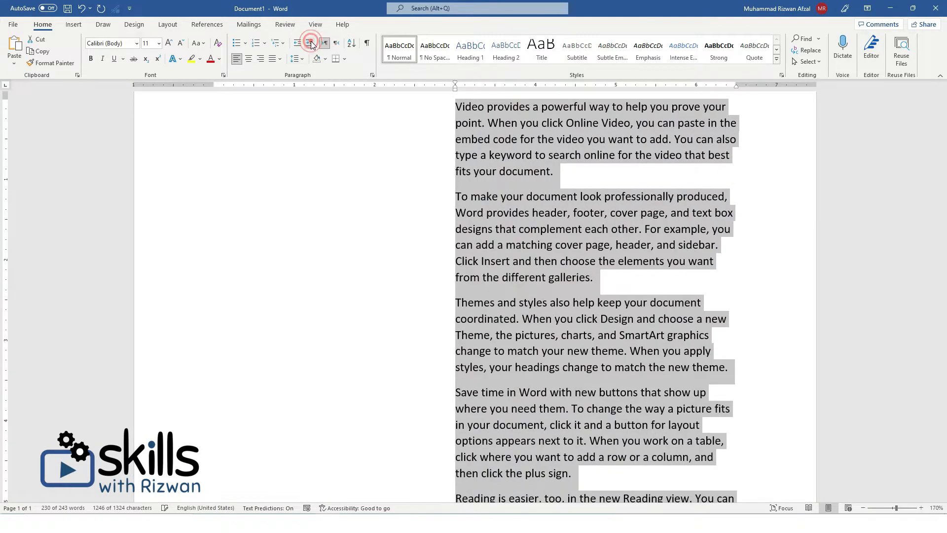
Step: Look over the indented sample paragraphs to check how far they sit from the left margin
scroll(399, 194, "up", 2)
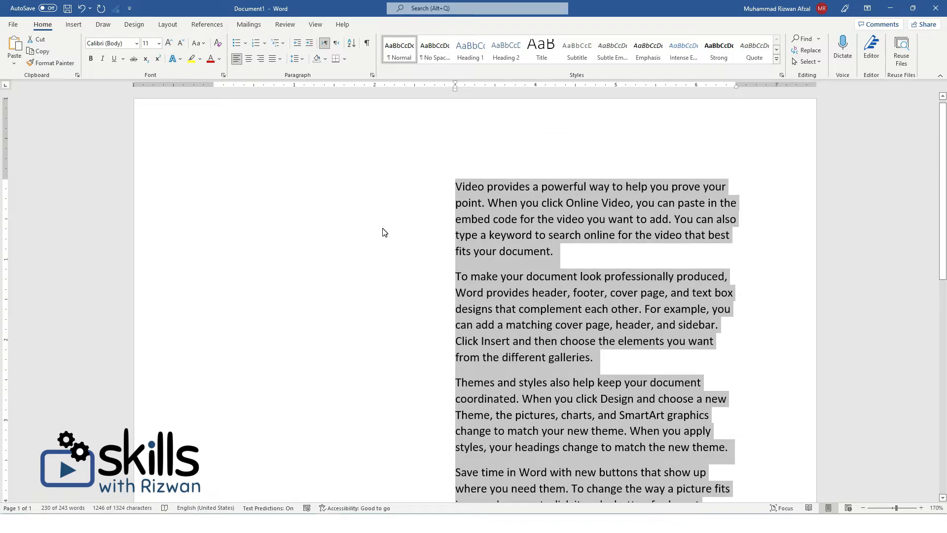
scroll(385, 232, "down", 2)
scroll(292, 332, "down", 2)
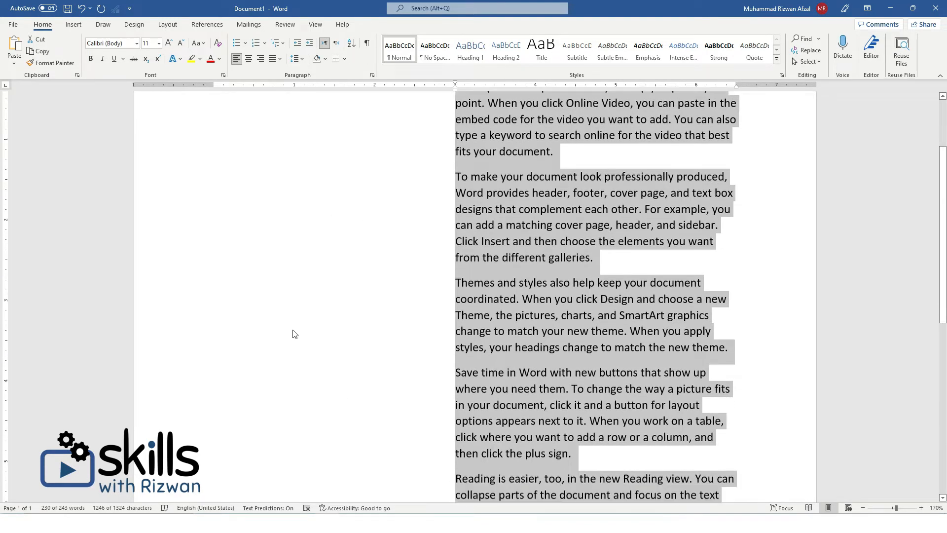
scroll(360, 373, "up", 2)
scroll(360, 373, "up", 3)
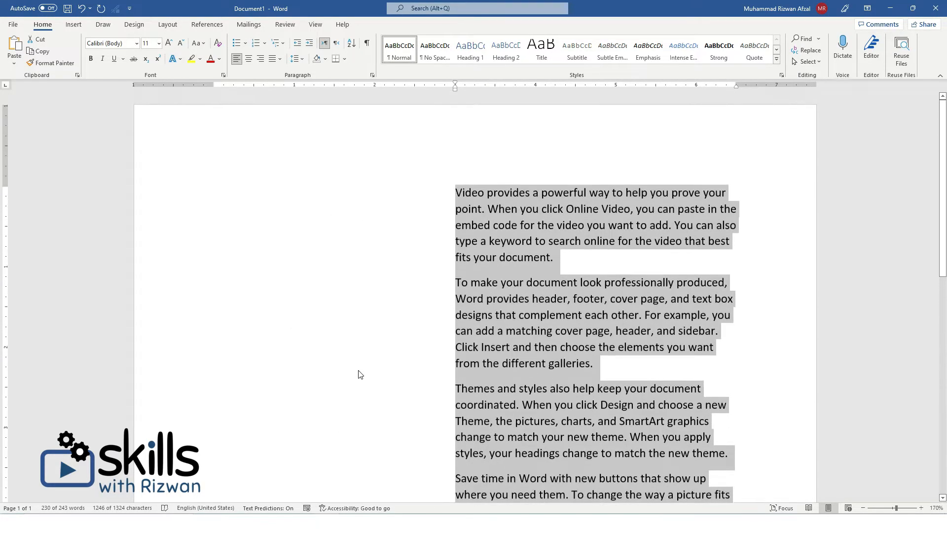
scroll(306, 332, "down", 2)
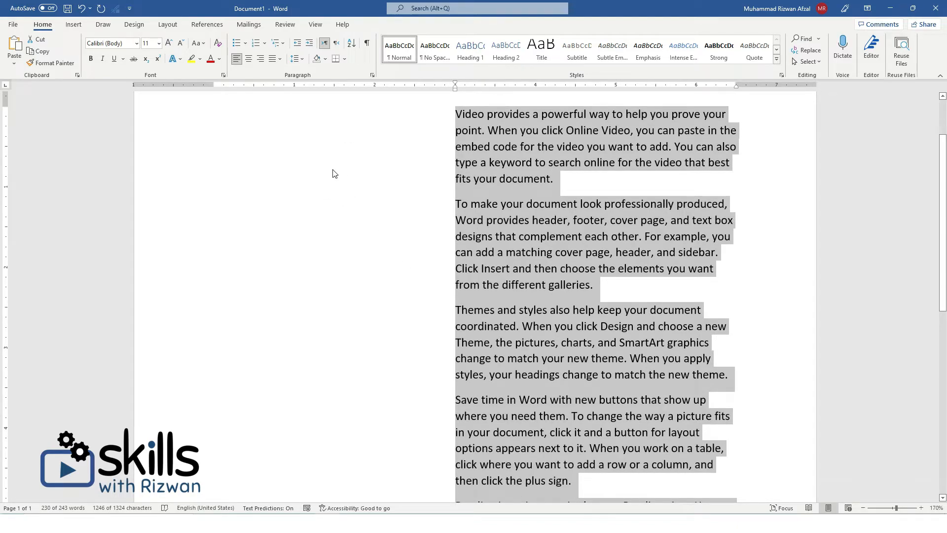
scroll(391, 224, "down", 4)
scroll(391, 224, "up", 3)
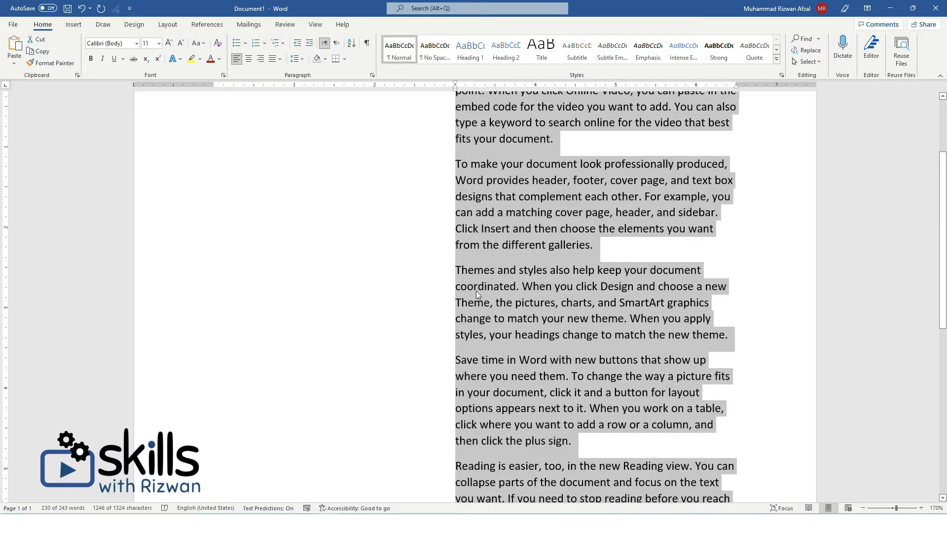
Step: Select all five sample paragraphs again and decrease their left indent until they sit at the left margin
left_click(498, 300)
scroll(508, 298, "down", 4)
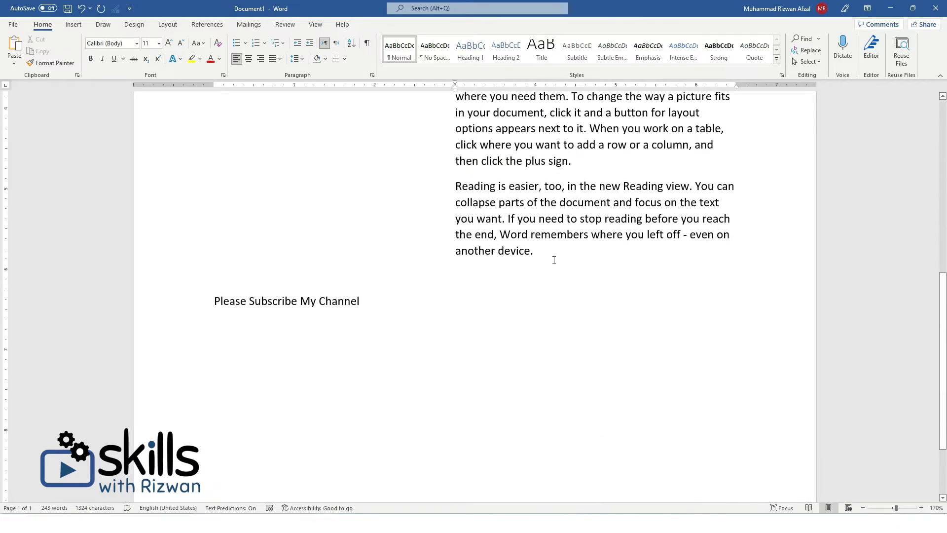
scroll(517, 296, "up", 1)
key("ctrl+a")
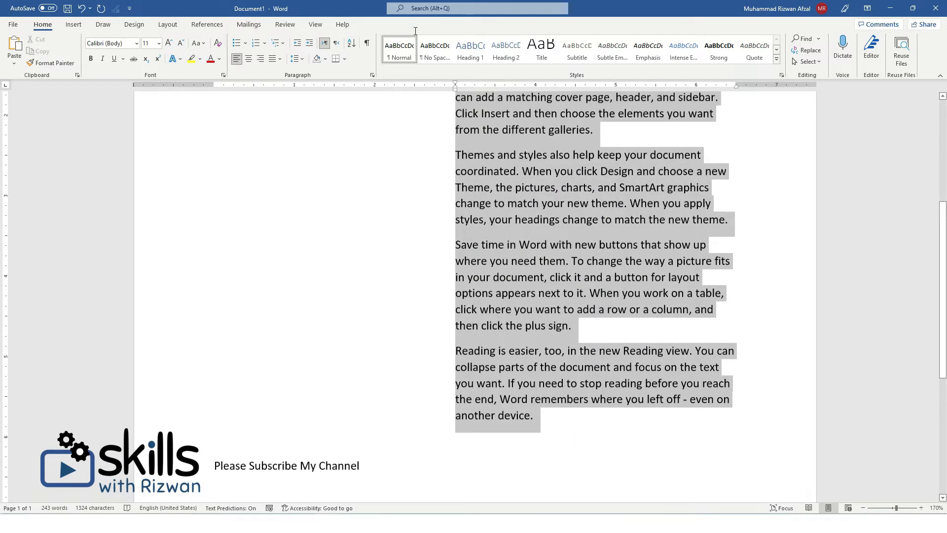
scroll(511, 346, "up", 6)
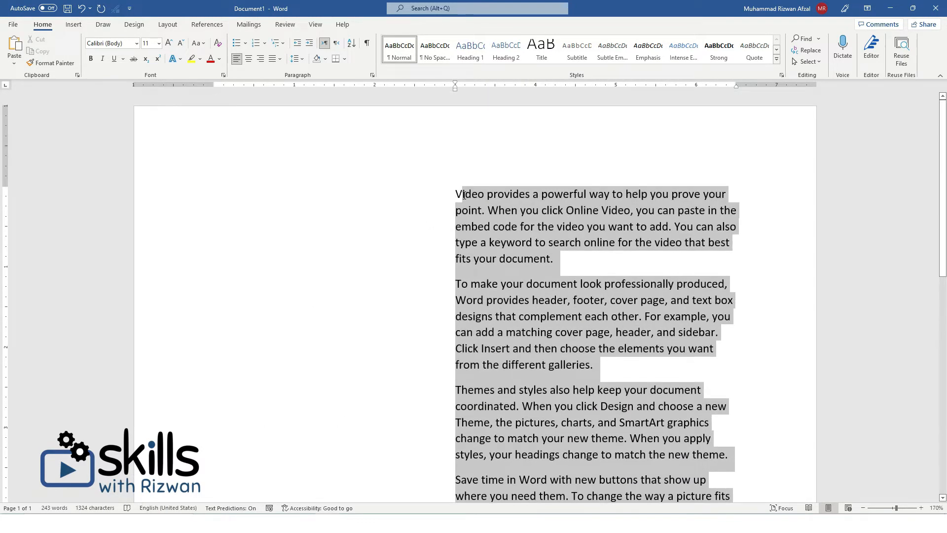
left_click(297, 42)
left_click(297, 43)
left_click(297, 42)
left_click(296, 43)
left_click(297, 43)
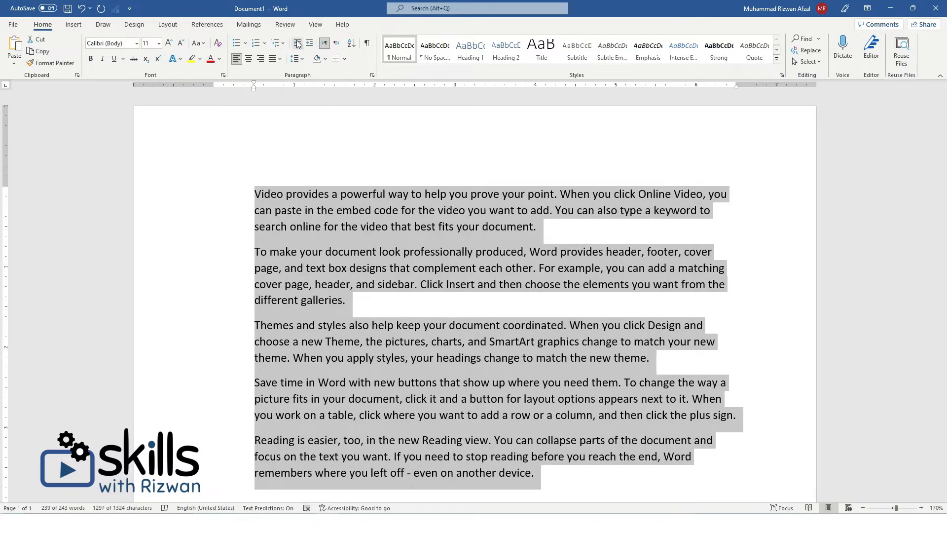
left_click(309, 43)
left_click(297, 43)
left_click(297, 43)
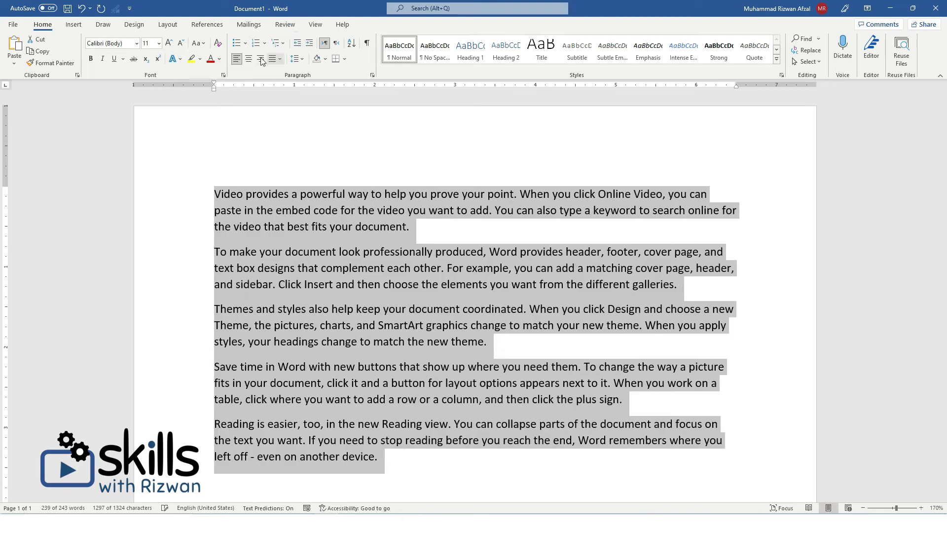
Step: Right-align the sample paragraphs, try increasing and decreasing their indent by three levels, and restore left alignment
left_click(261, 59)
left_click(309, 43)
left_click(309, 43)
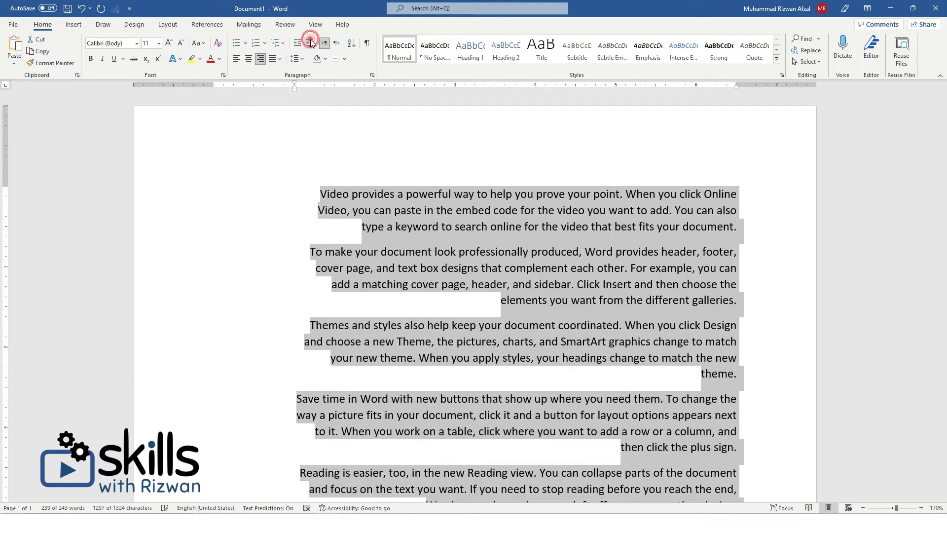
left_click(309, 42)
left_click(296, 42)
left_click(297, 43)
left_click(296, 43)
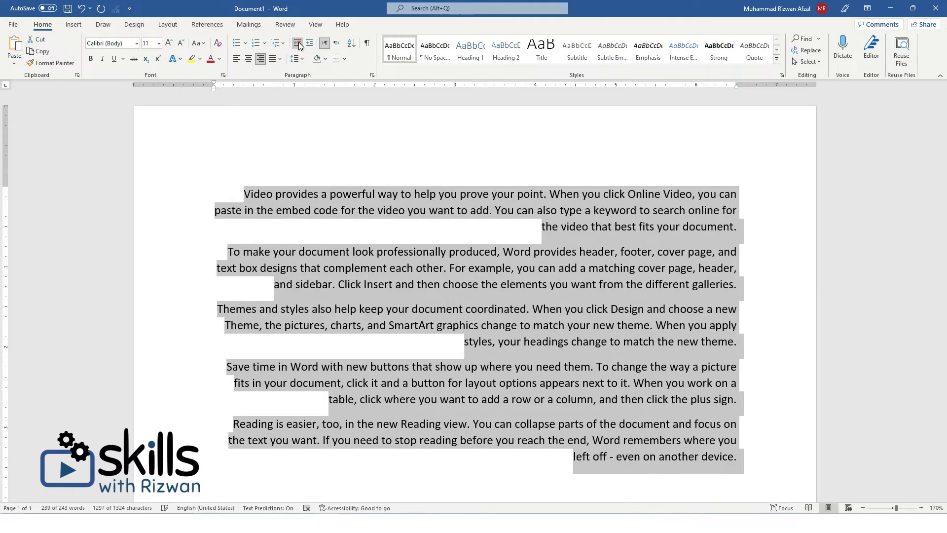
left_click(237, 59)
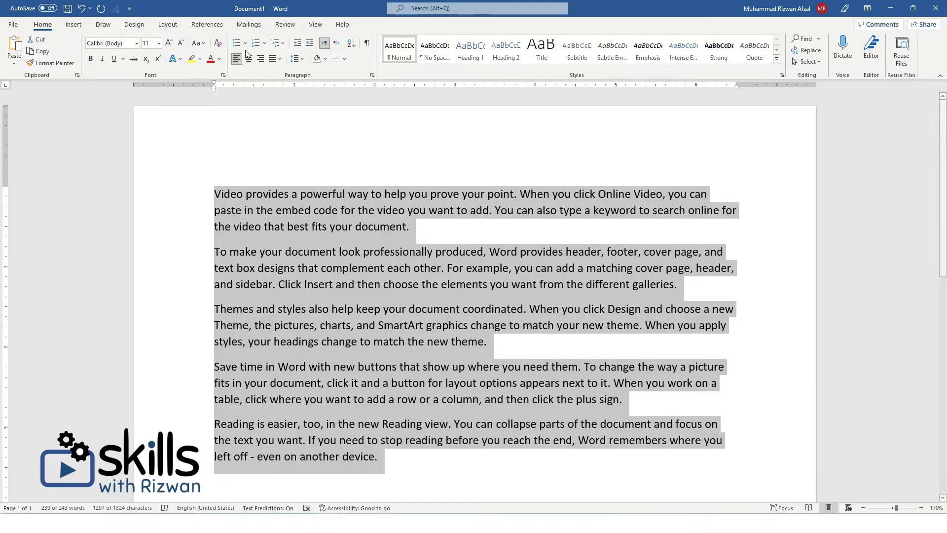
Step: Increase the left indent of the left-aligned sample paragraphs by three levels, to 1.5"
left_click(310, 43)
left_click(311, 43)
left_click(311, 42)
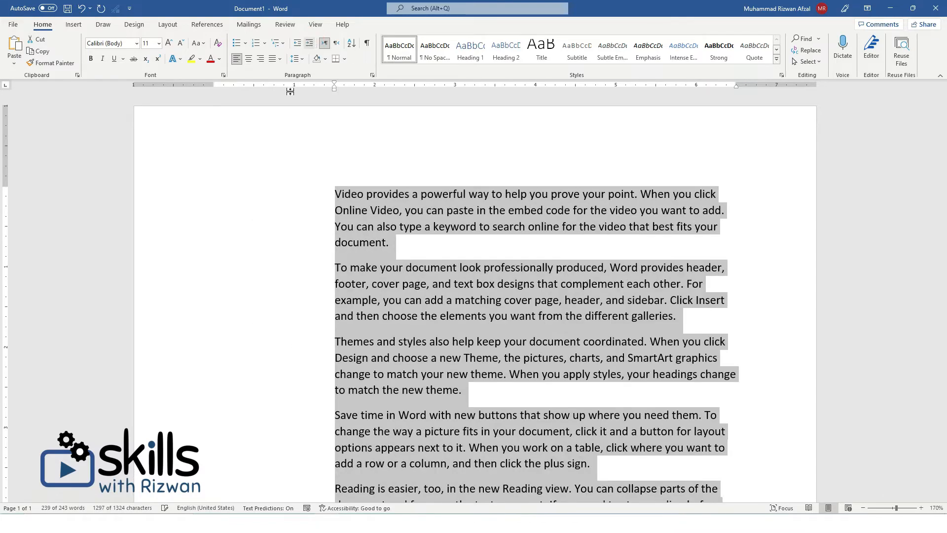
Step: Reselect the five sample paragraphs and decrease their indent by three levels, back to the left margin
left_click(306, 229)
left_click(249, 201)
double_click(226, 195)
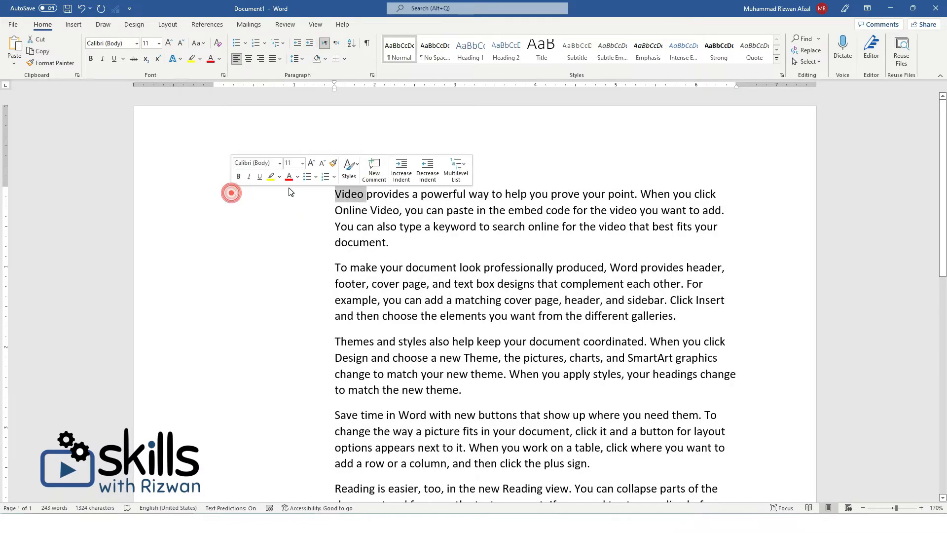
left_click_drag(335, 193, 637, 486)
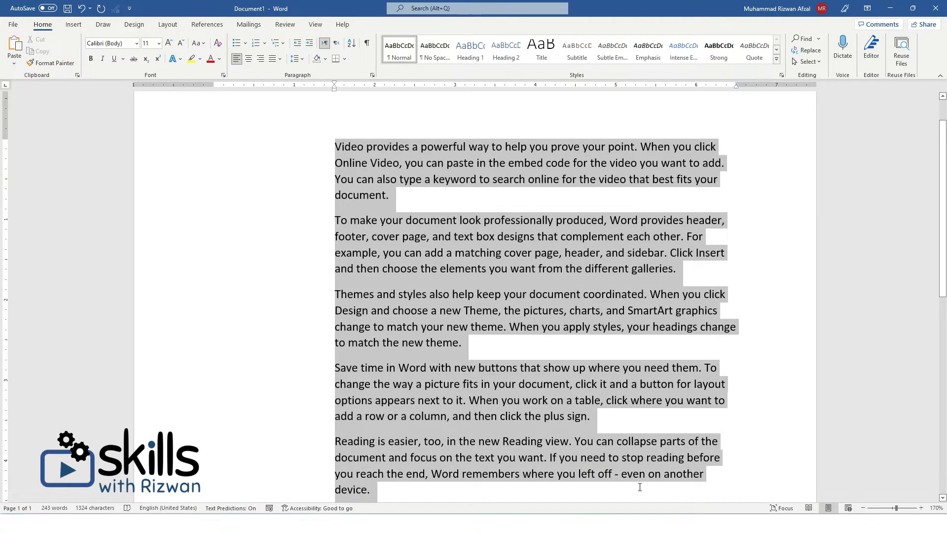
left_click(297, 43)
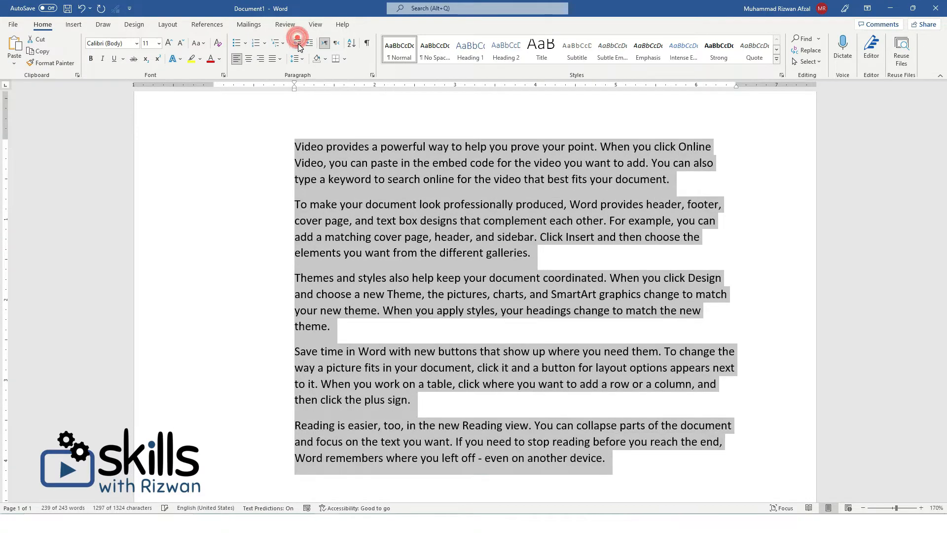
left_click(298, 43)
left_click(298, 43)
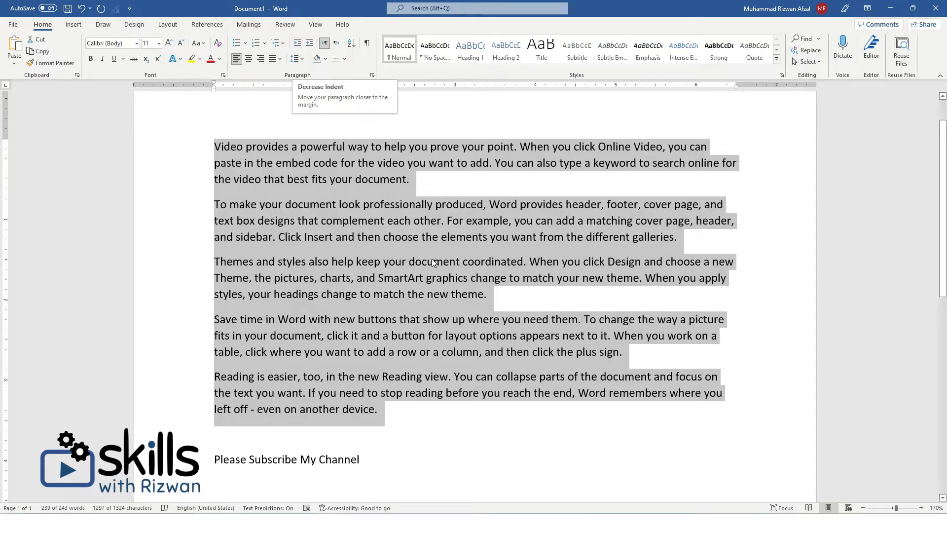
Step: Apply a hanging indent of four levels, 2", to the selected sample paragraphs
key("ctrl+t")
key("ctrl+t")
key("ctrl+t")
key("ctrl+t")
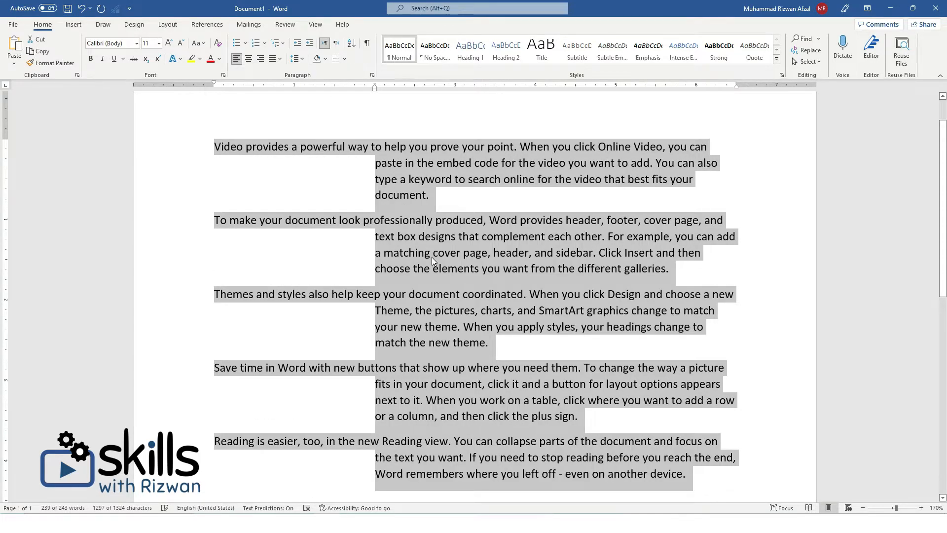
Step: Remove all four hanging indent levels from the sample paragraphs
key("ctrl+shift+t")
key("ctrl+shift+t")
key("ctrl+shift+t")
key("ctrl+shift+t")
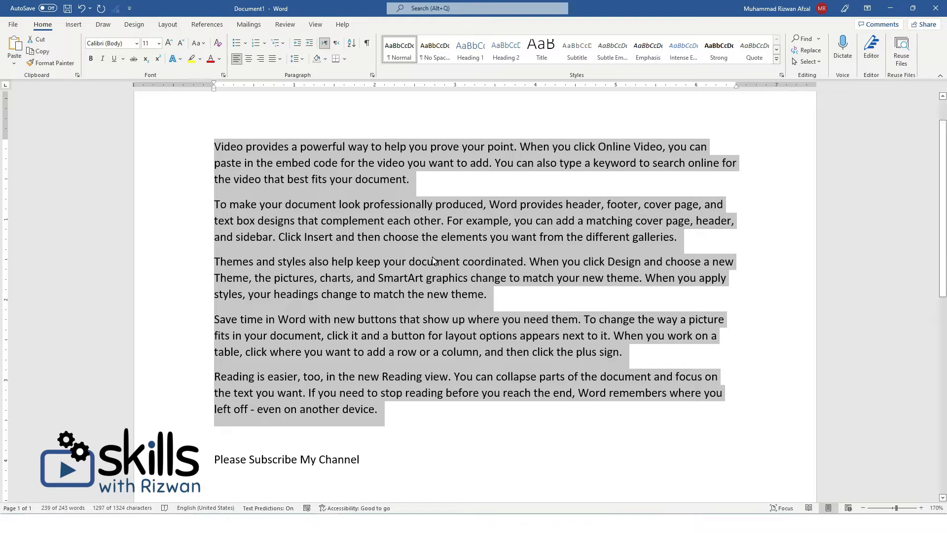
key("ctrl+h")
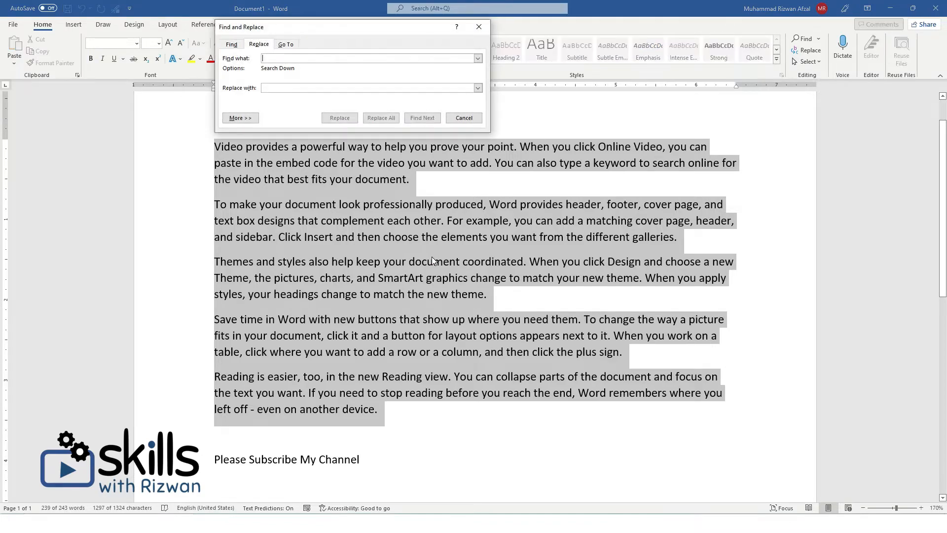
key("Escape")
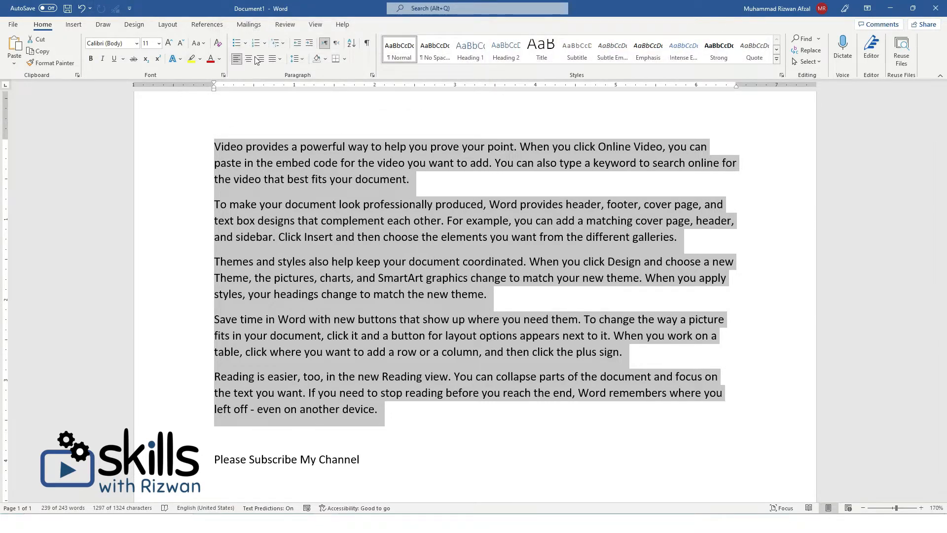
Step: Reselect the five sample paragraphs and increase their hanging indent level by level until it reaches the right margin at 6.5"
left_click(211, 149)
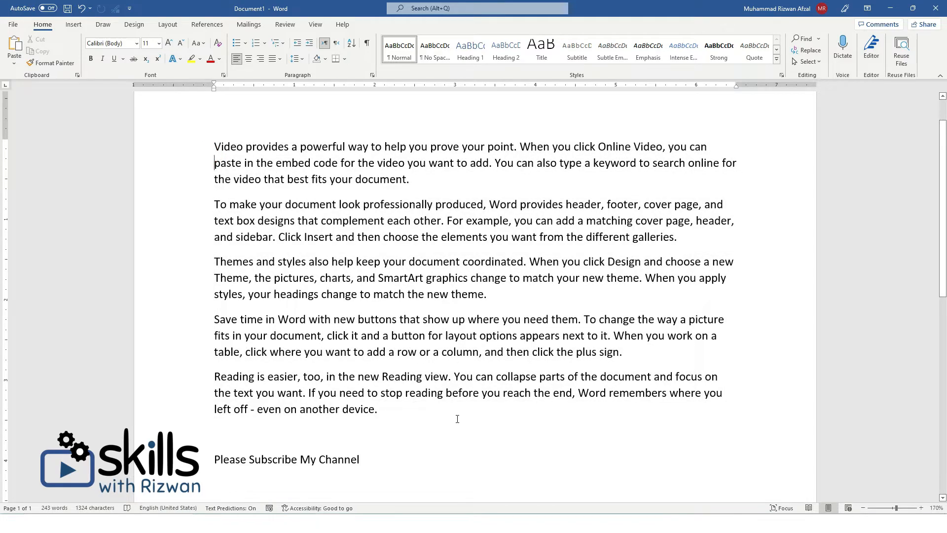
left_click_drag(457, 418, 212, 141)
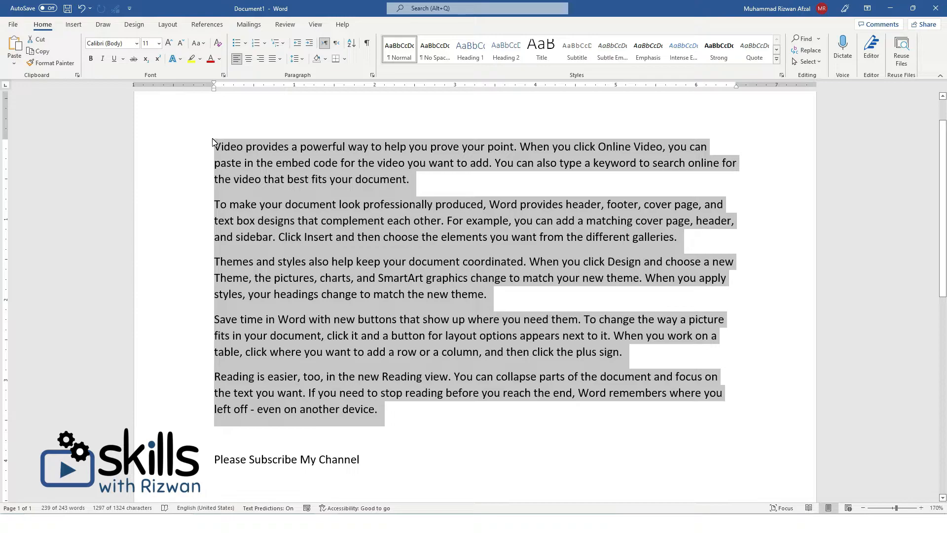
key("ctrl+t")
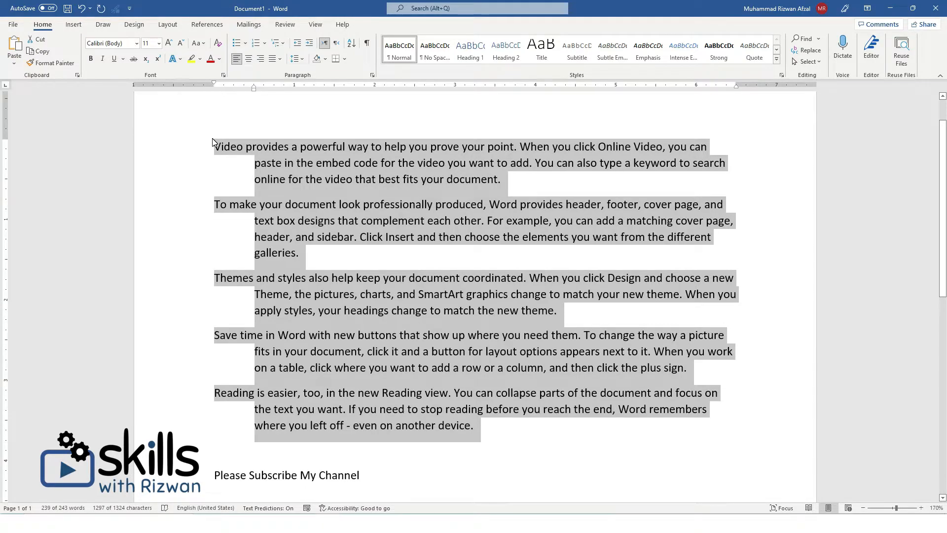
key("ctrl+t")
key("ctrl+t")
key("ctrl+t")
key("ctrl+t")
key("ctrl+t")
key("ctrl+t")
key("ctrl+t")
key("ctrl+t")
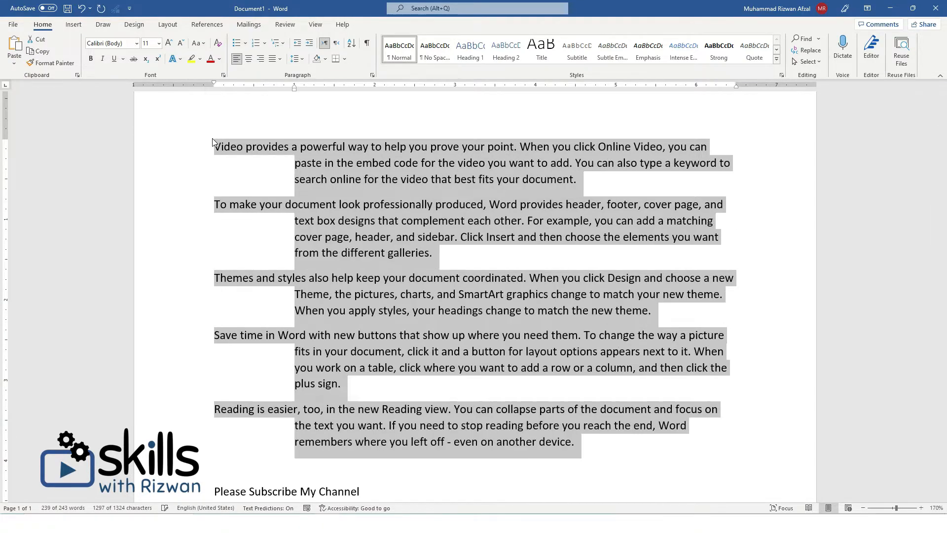
key("ctrl+t")
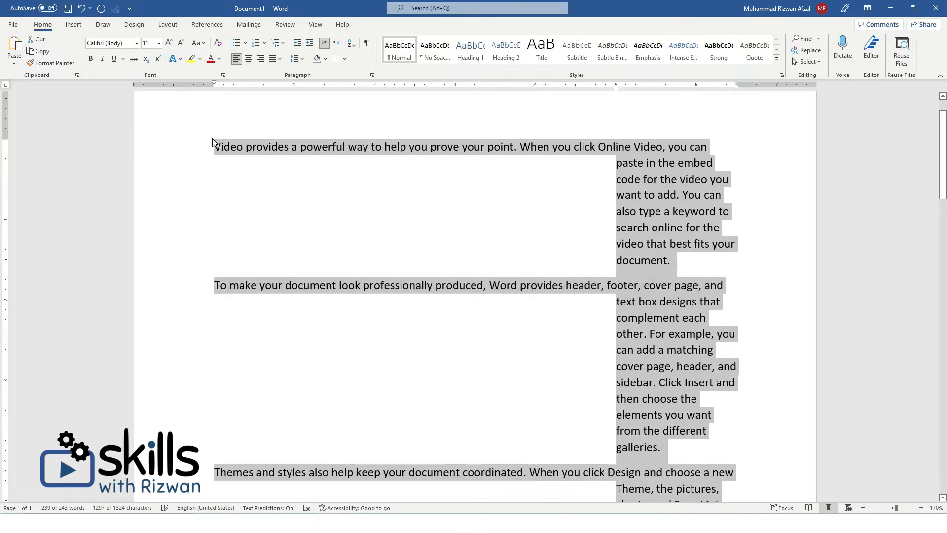
key("ctrl+t")
key("ctrl+t")
key("ctrl+t")
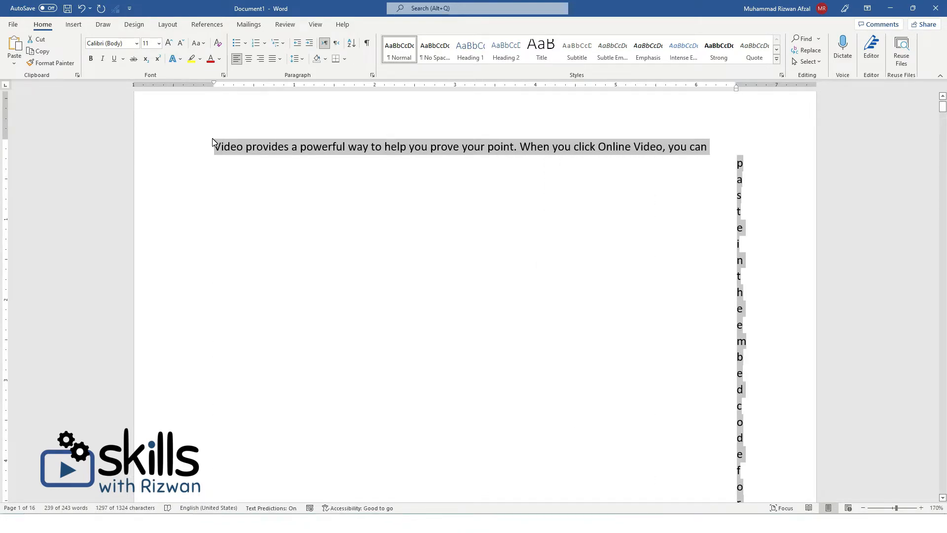
Step: Reduce the hanging indent of the sample paragraphs level by level to zero and deselect the text
key("ctrl+shift+t")
key("ctrl+shift+t")
key("ctrl+shift+t")
key("ctrl+shift+t")
key("ctrl+shift+t")
key("ctrl+shift+t")
key("ctrl+shift+t")
key("ctrl+shift+t")
key("ctrl+shift+t")
key("ctrl+shift+t")
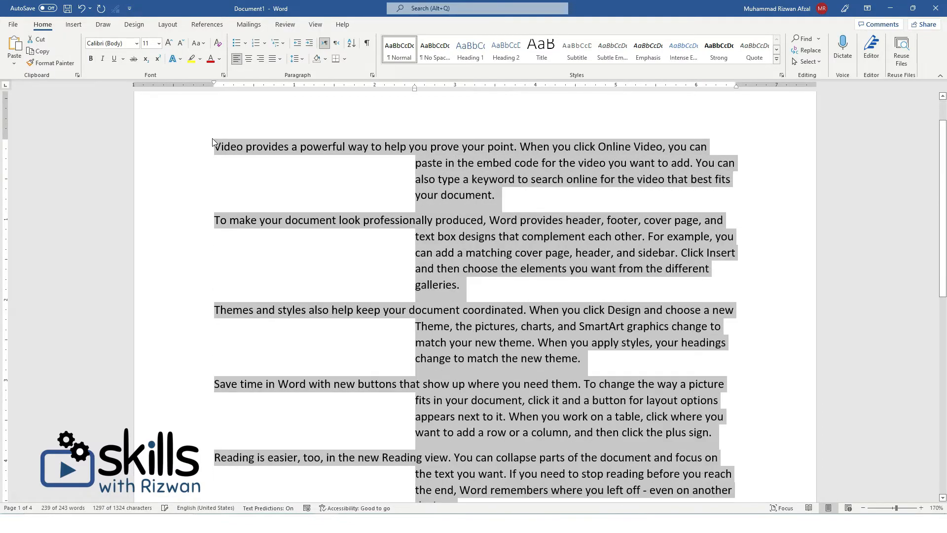
key("ctrl+shift+t")
key("ctrl+shift+t")
key("ctrl+shift+t")
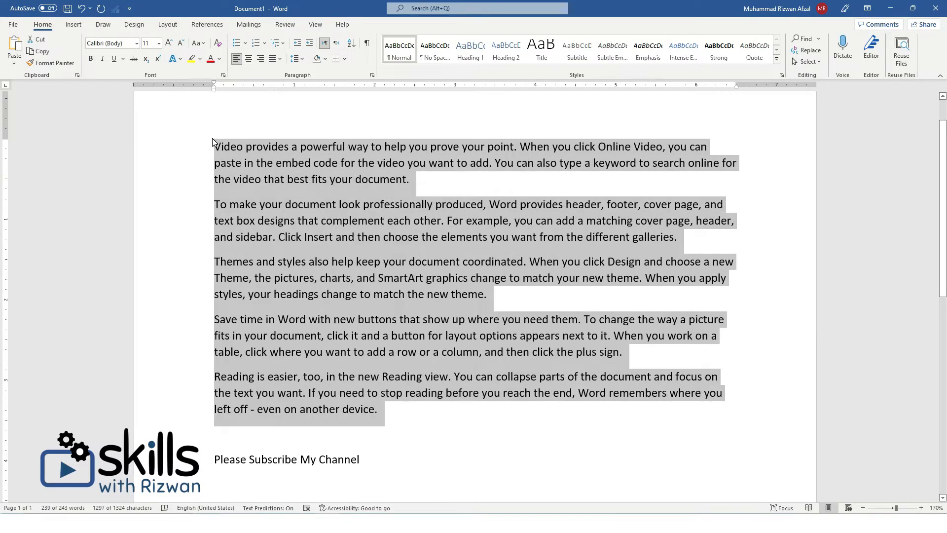
left_click(421, 243)
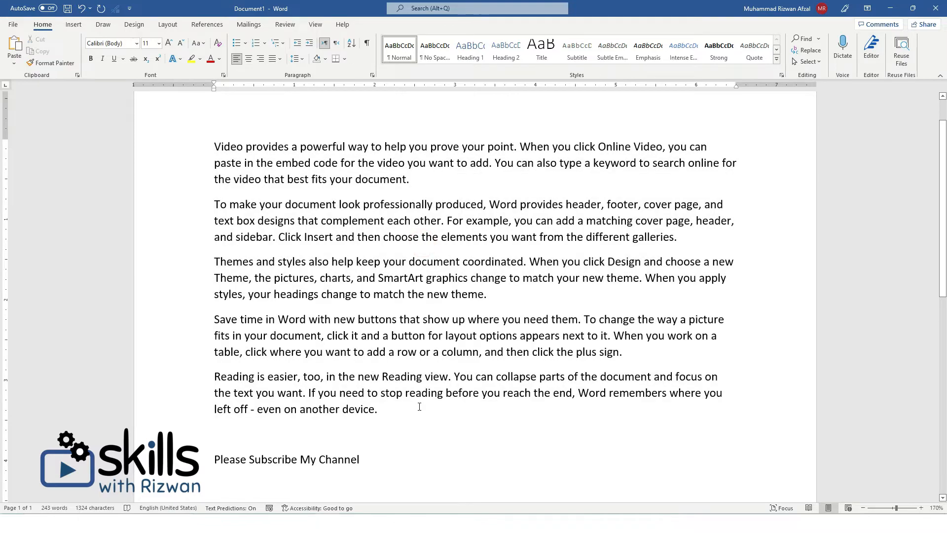
Step: Select the five sample paragraphs and remove the space after each paragraph
left_click_drag(419, 406, 205, 143)
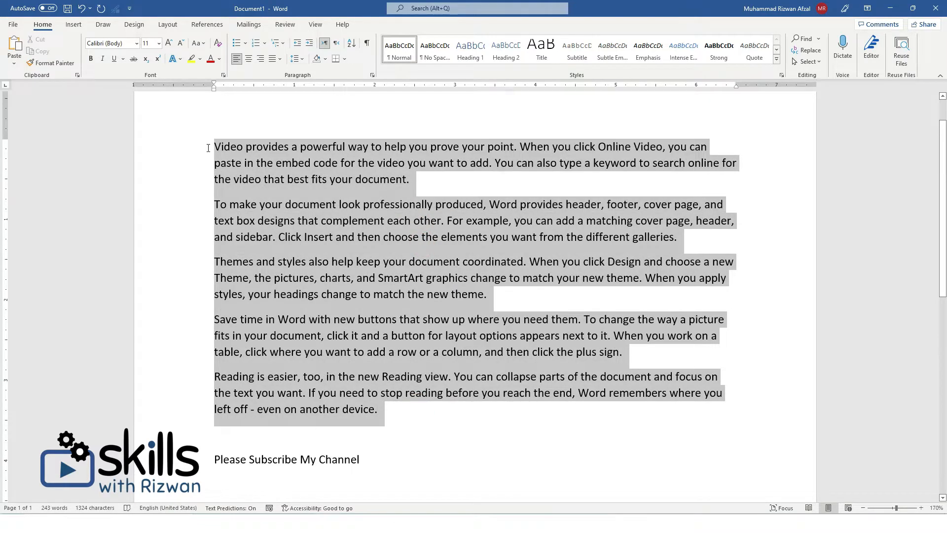
left_click(261, 180)
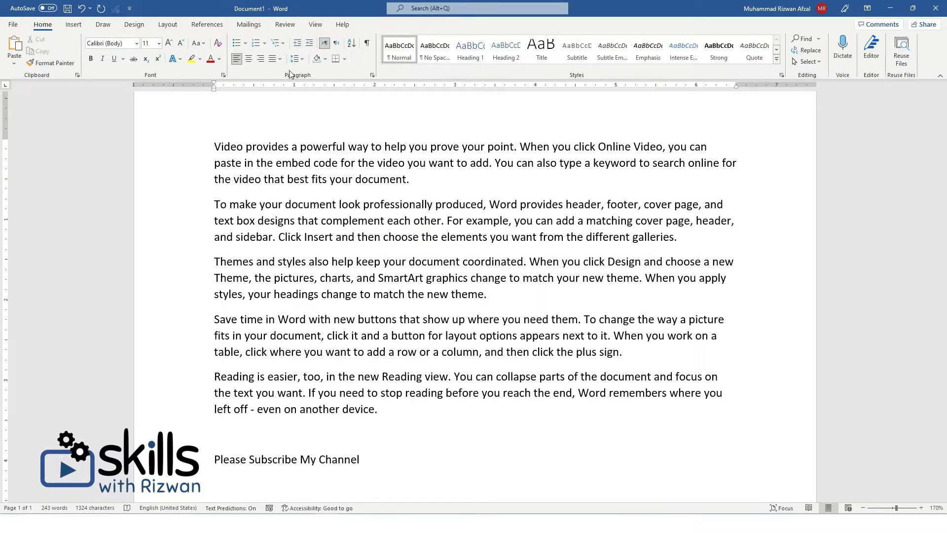
left_click_drag(195, 149, 394, 415)
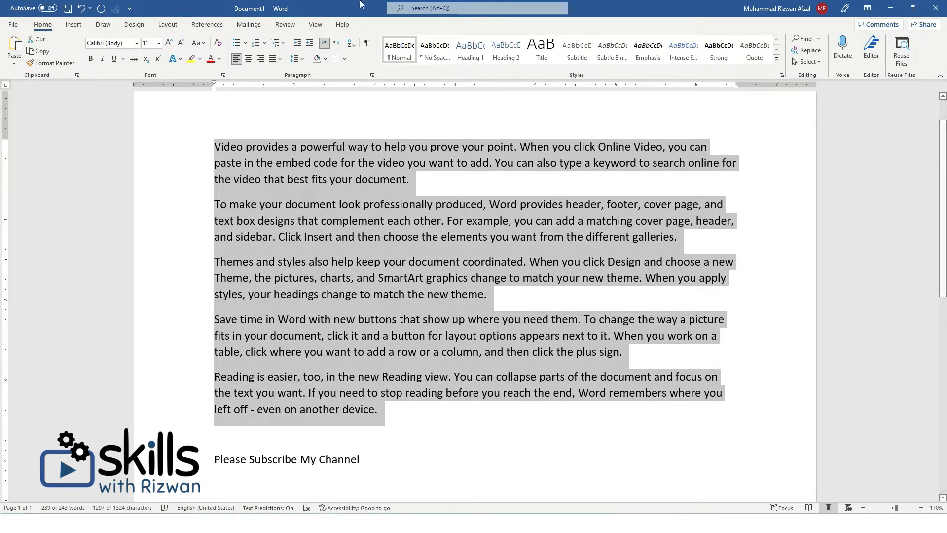
left_click(300, 62)
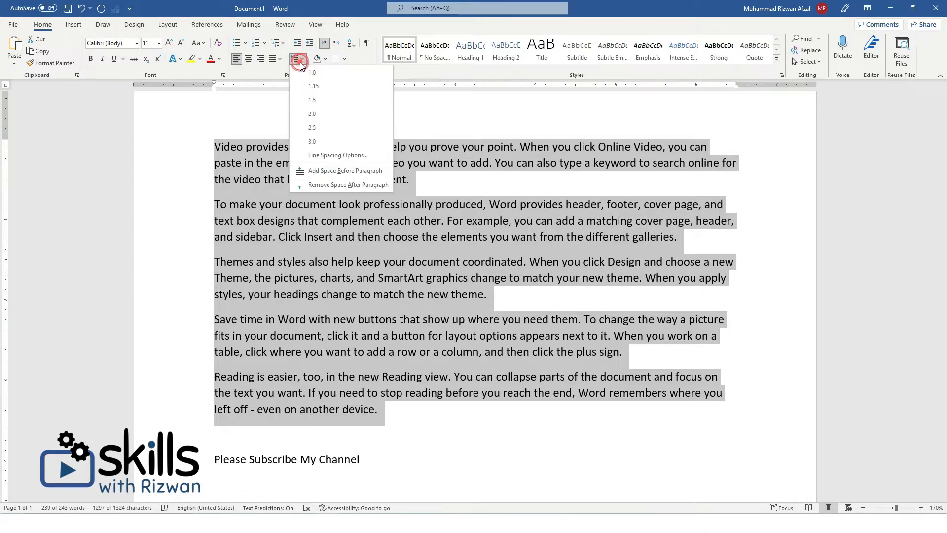
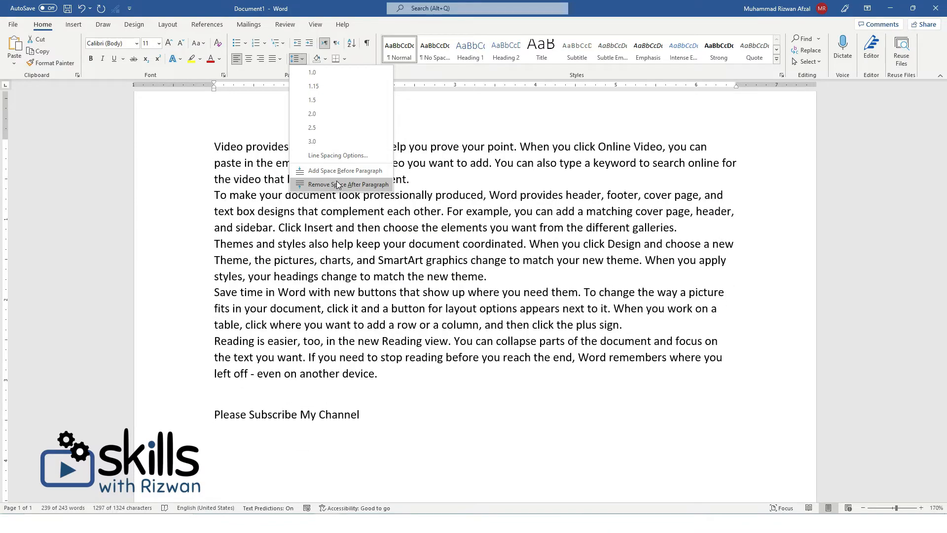
left_click(336, 184)
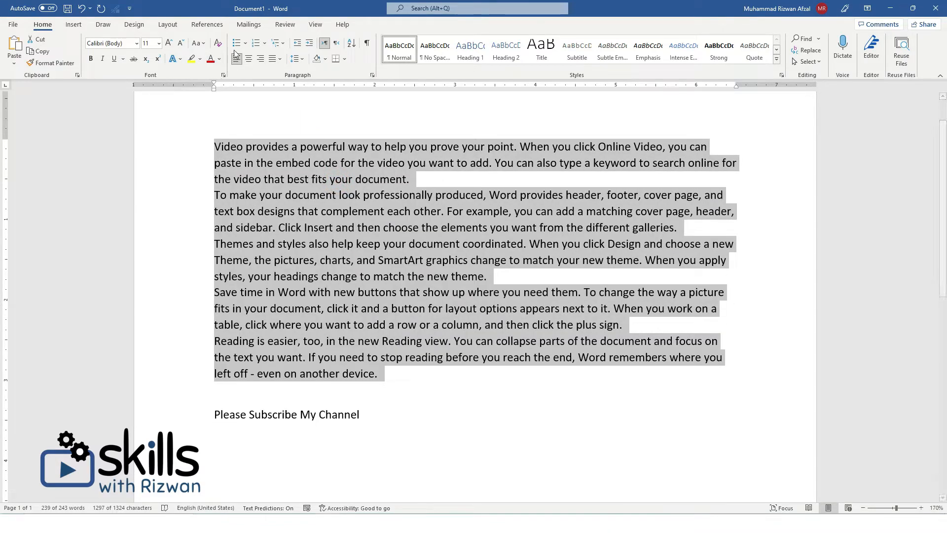
Step: Add space before the selected sample paragraphs and remove it again
left_click(295, 59)
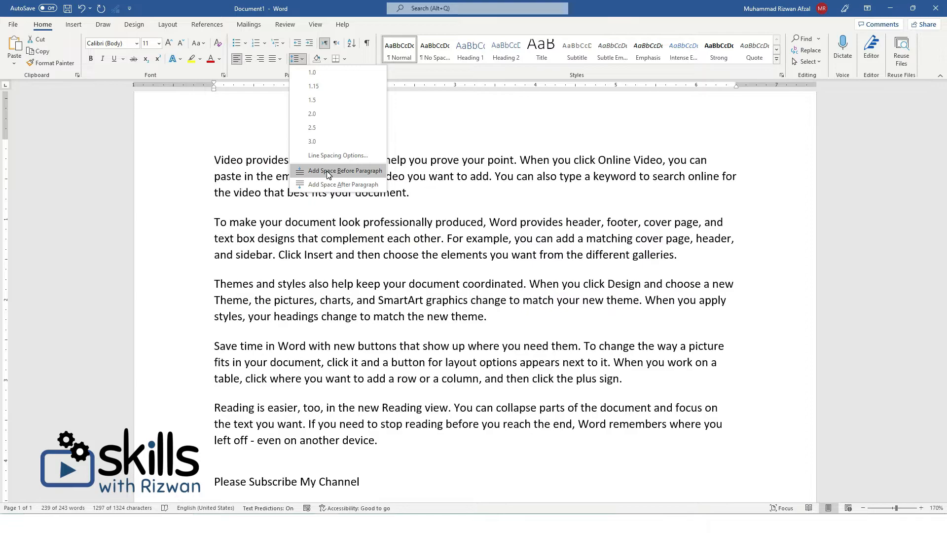
left_click(327, 171)
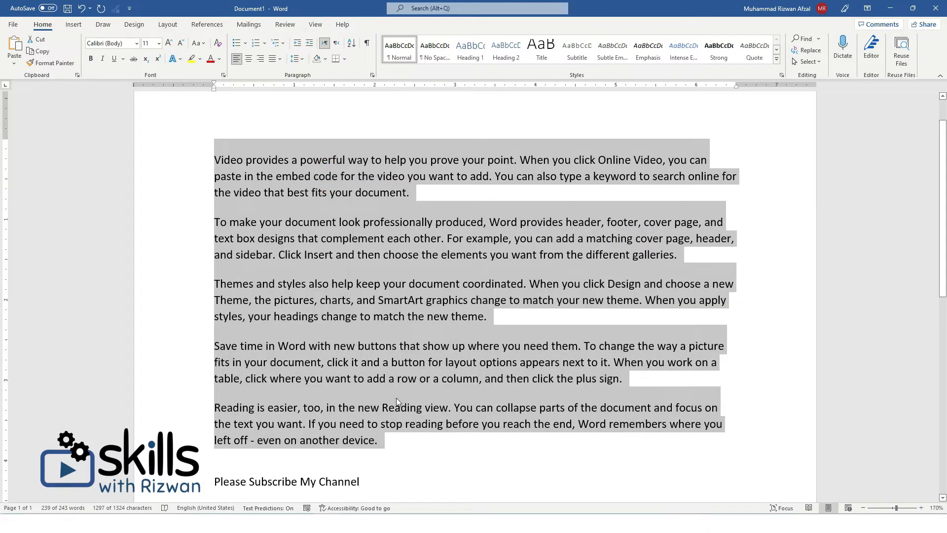
left_click(295, 59)
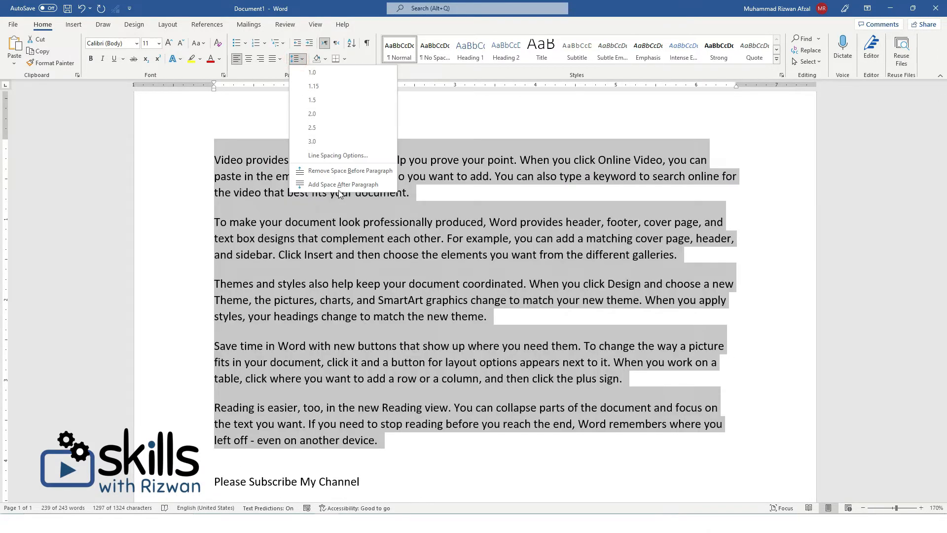
left_click(341, 170)
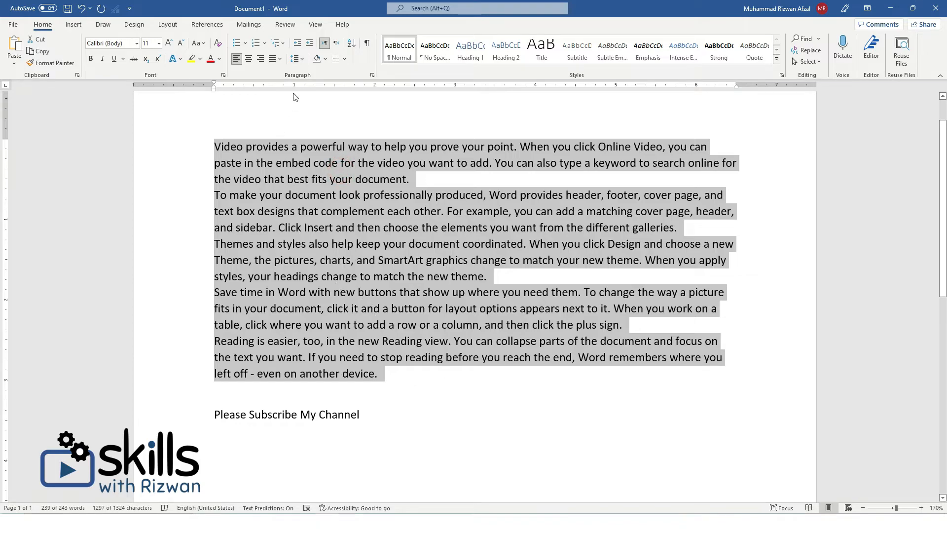
Step: Open the line spacing options for the selected paragraphs, try a before-text indentation of -0.2", and return it to 0"
left_click(295, 58)
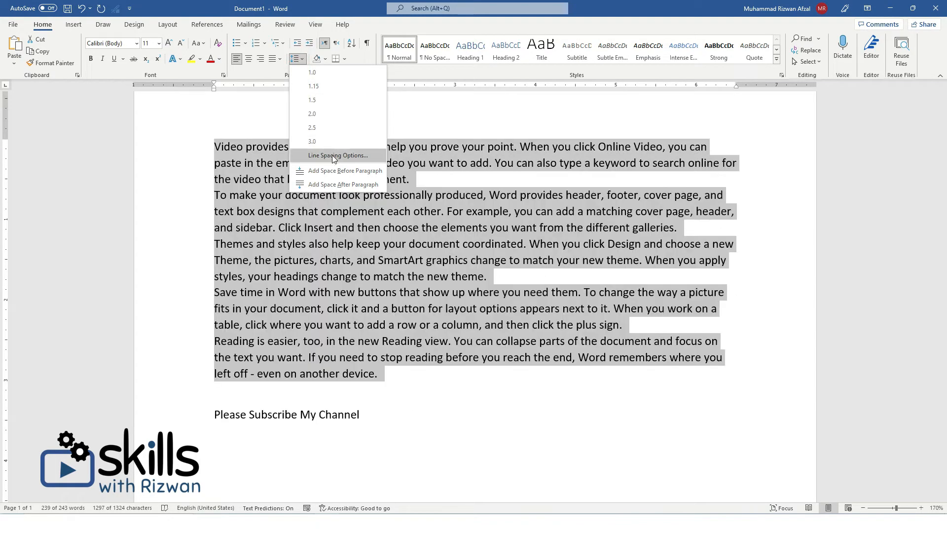
left_click(334, 156)
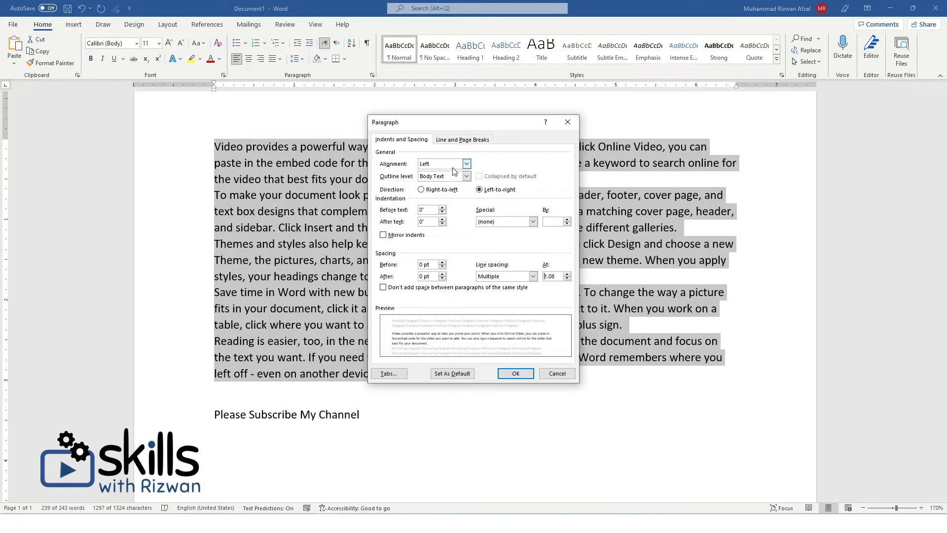
left_click(443, 211)
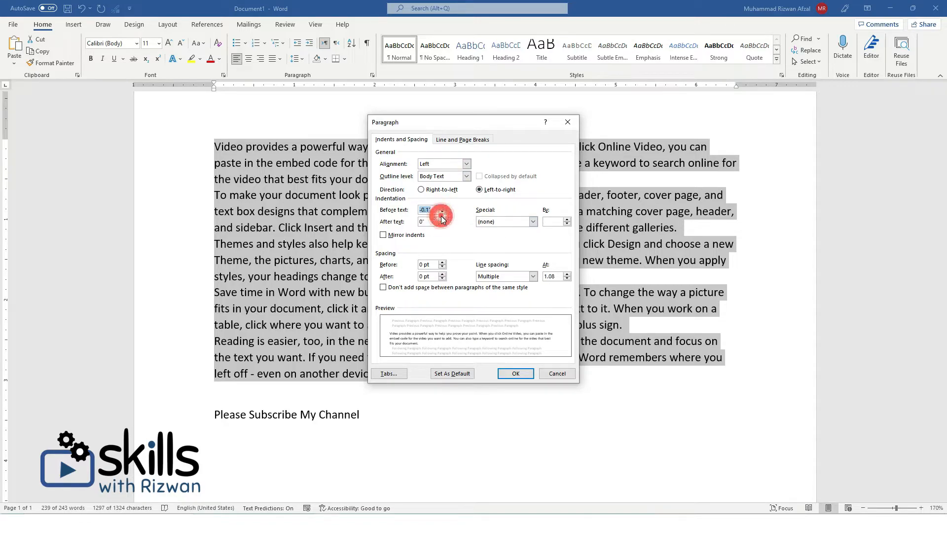
left_click(443, 211)
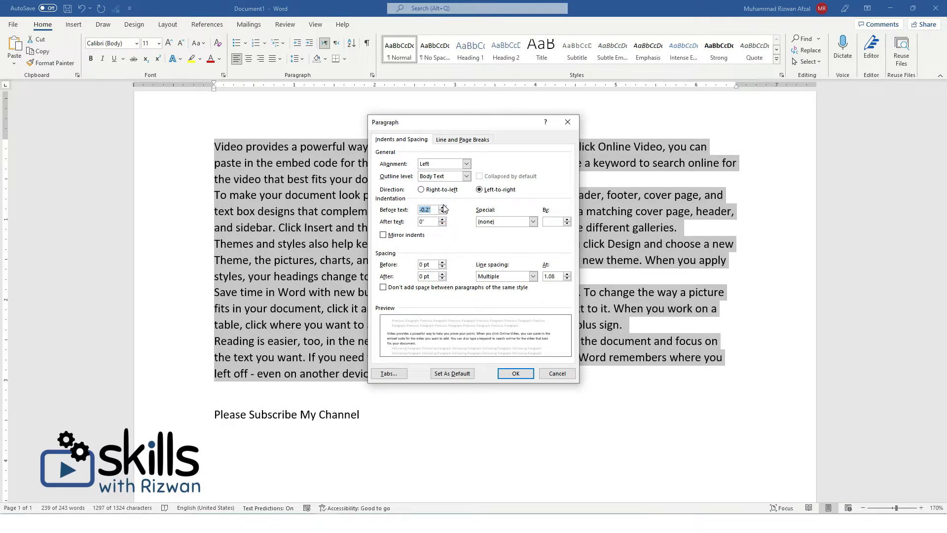
left_click(443, 207)
left_click(443, 207)
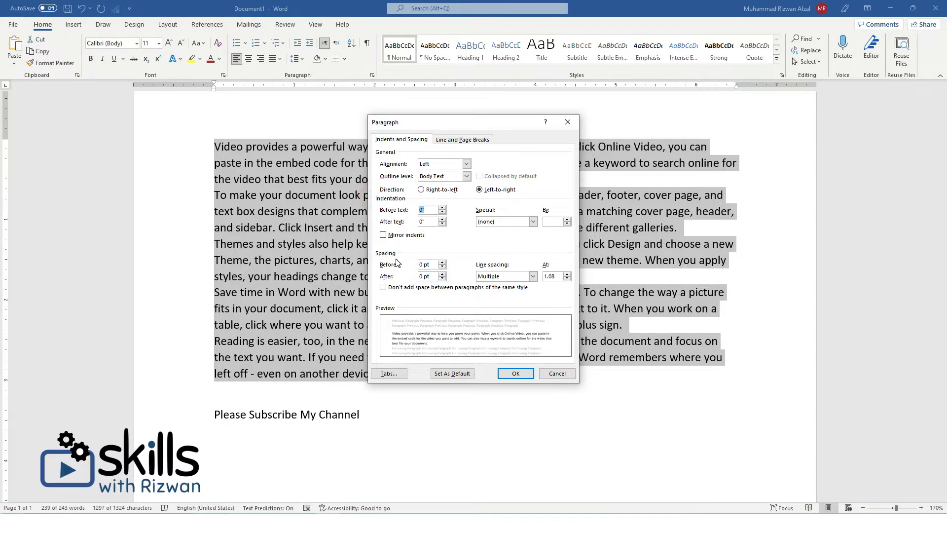
Step: Raise the spacing before the selected paragraphs to 30 pt and lower it to 6 pt
left_click(443, 263)
left_click(443, 263)
left_click(442, 263)
left_click(442, 263)
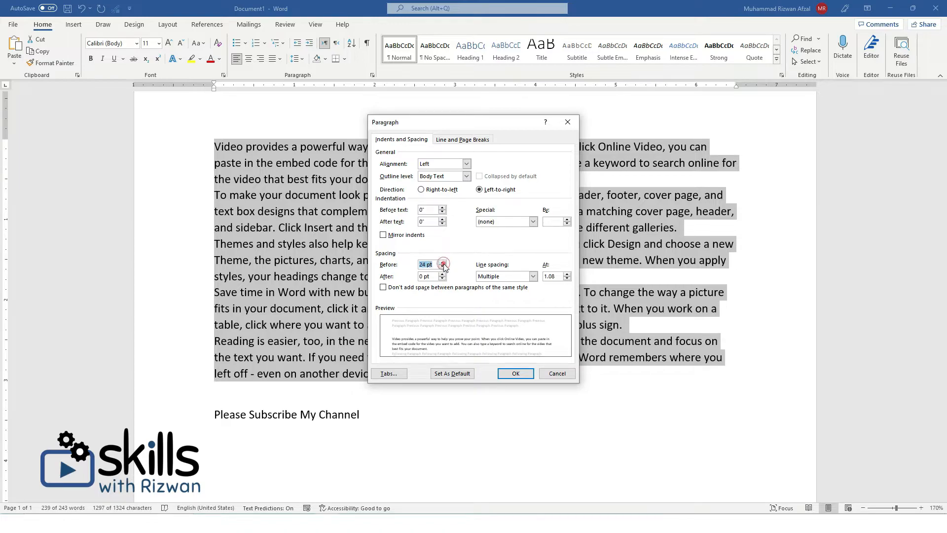
left_click(443, 263)
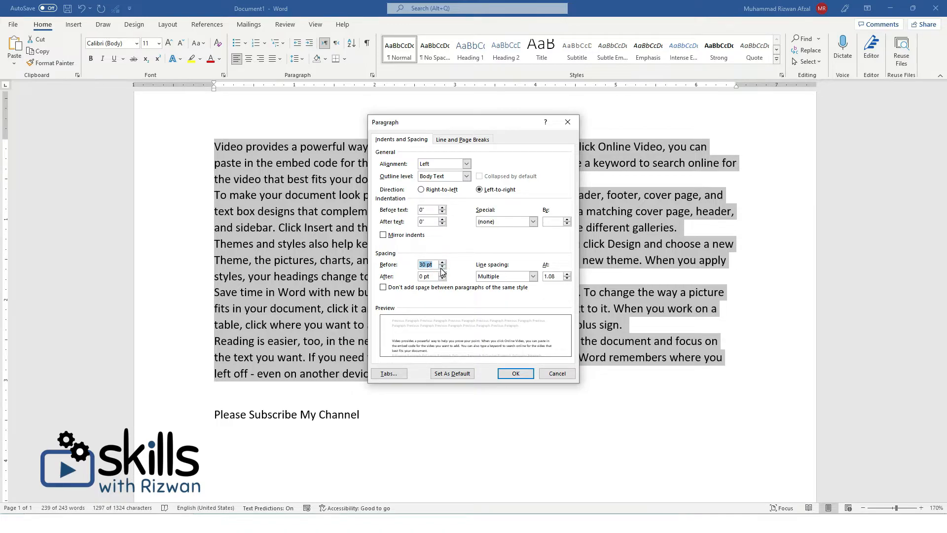
left_click(442, 268)
left_click(442, 267)
left_click(442, 268)
left_click(441, 268)
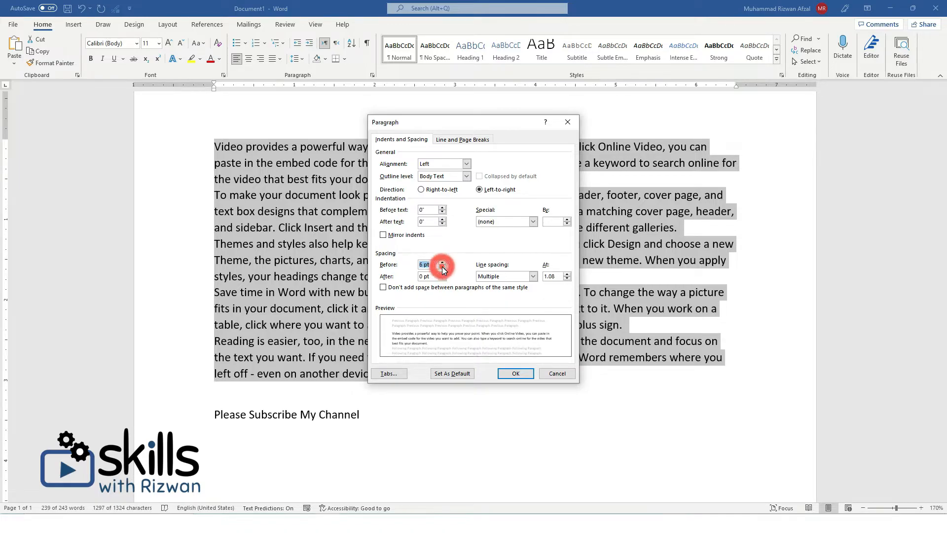
Step: Choose Multiple line spacing for the paragraphs, try values from 3 down to 0.5, and settle on 1
left_click(494, 275)
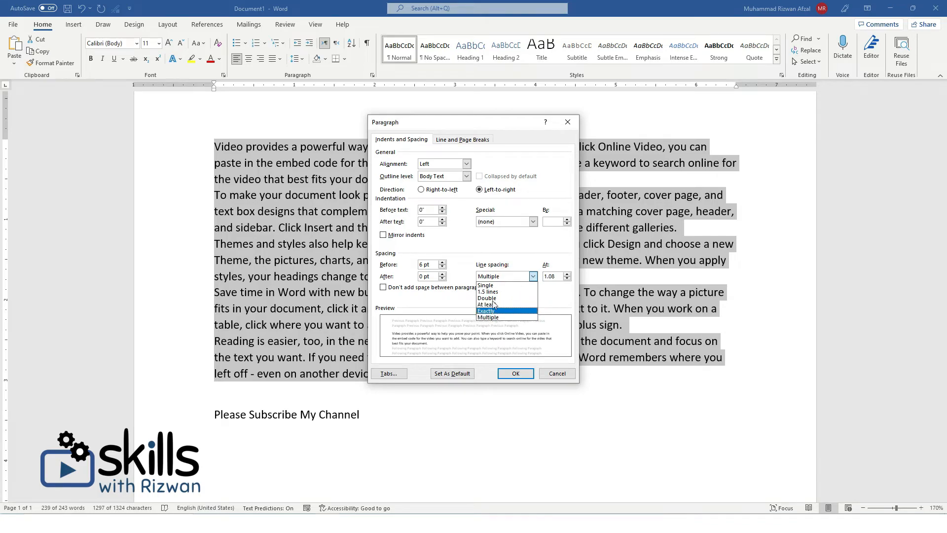
left_click(552, 268)
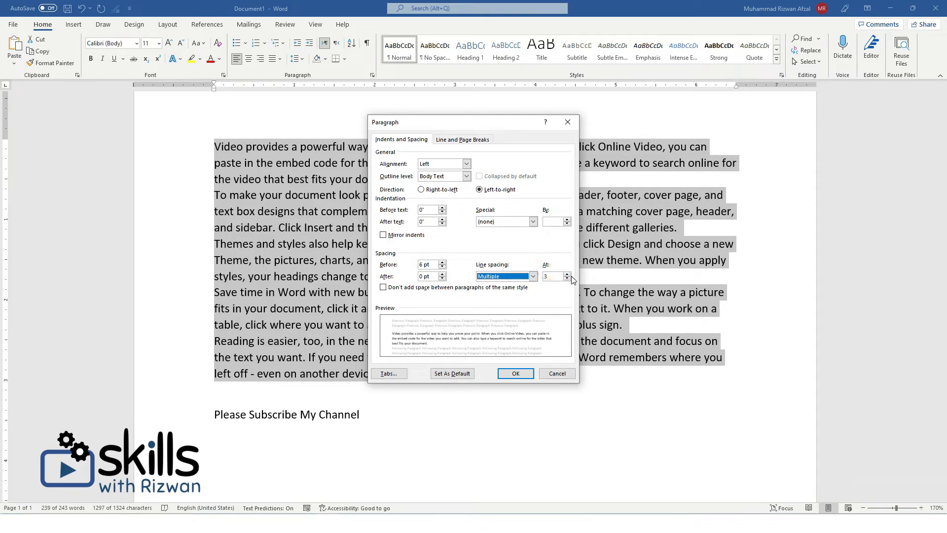
left_click(566, 274)
left_click(567, 273)
left_click(567, 279)
left_click(567, 279)
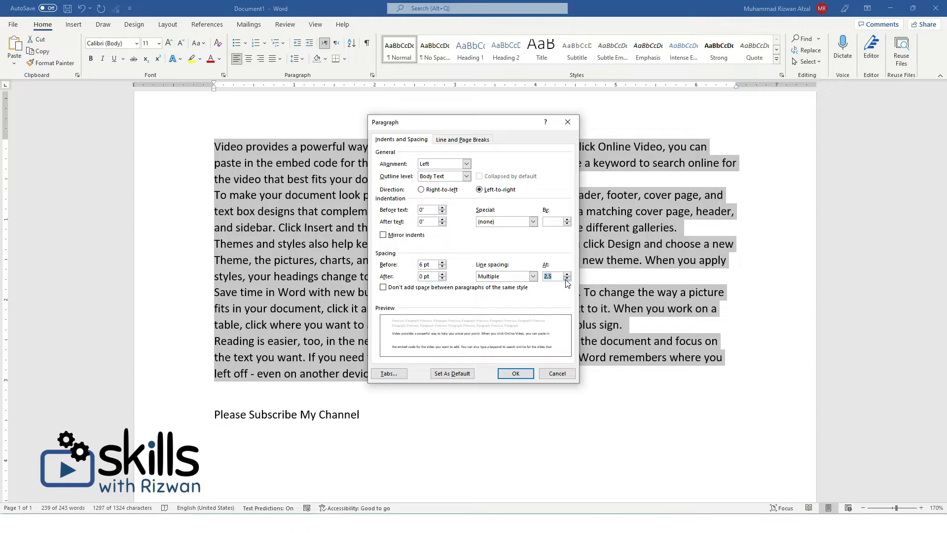
left_click(566, 279)
left_click(566, 279)
left_click(566, 280)
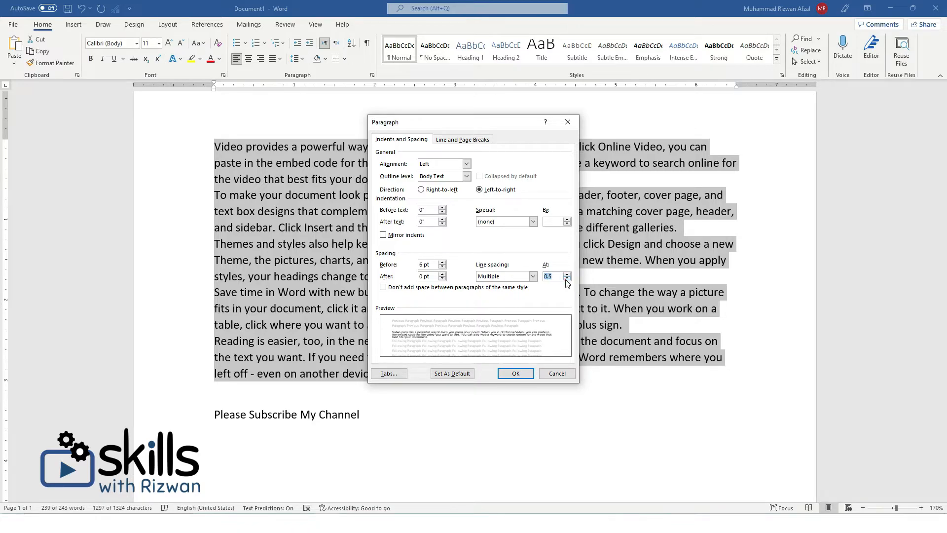
left_click(567, 274)
left_click(565, 274)
left_click(566, 278)
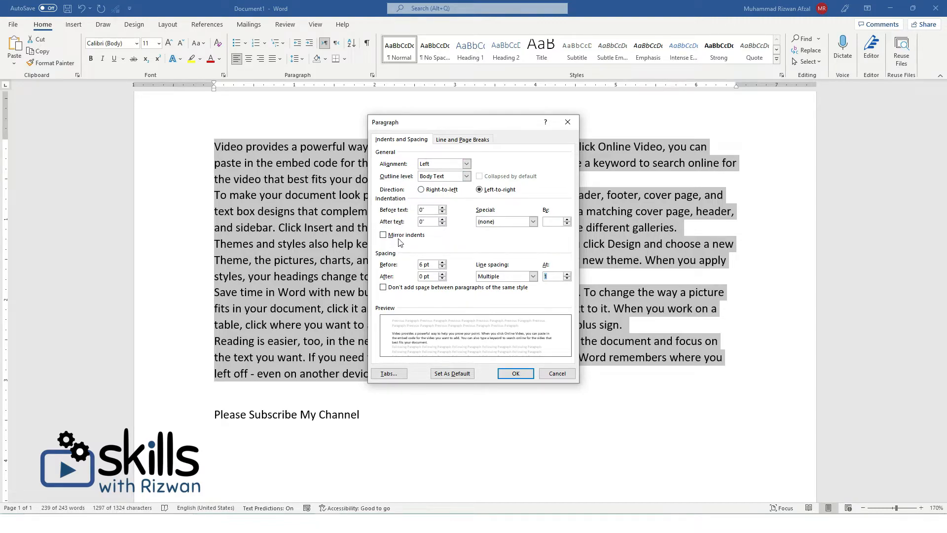
Step: Toggle the option that omits space between paragraphs of the same style on and off
left_click(378, 252)
left_click(438, 288)
left_click(441, 291)
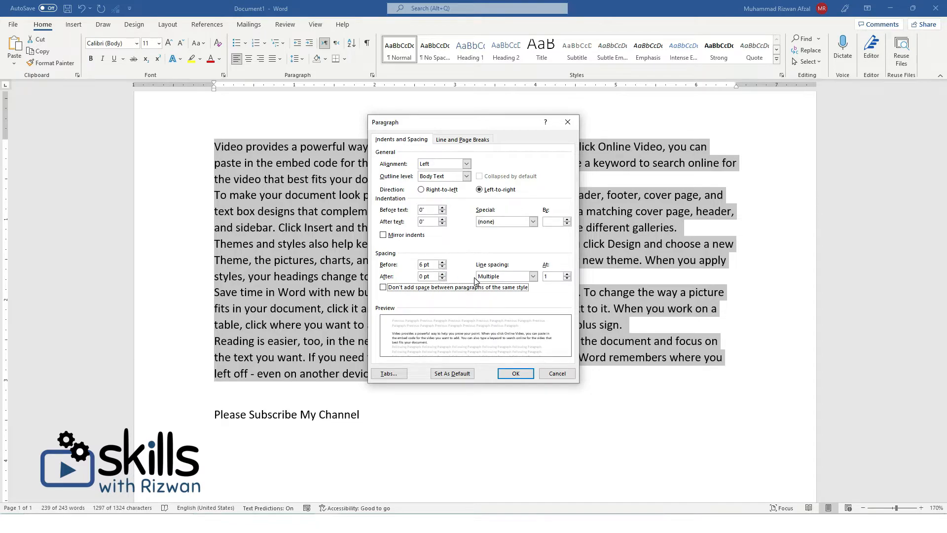
Step: Try Double and 1.5-line spacing, lower the spacing as a multiple, and apply the paragraph settings
left_click(518, 277)
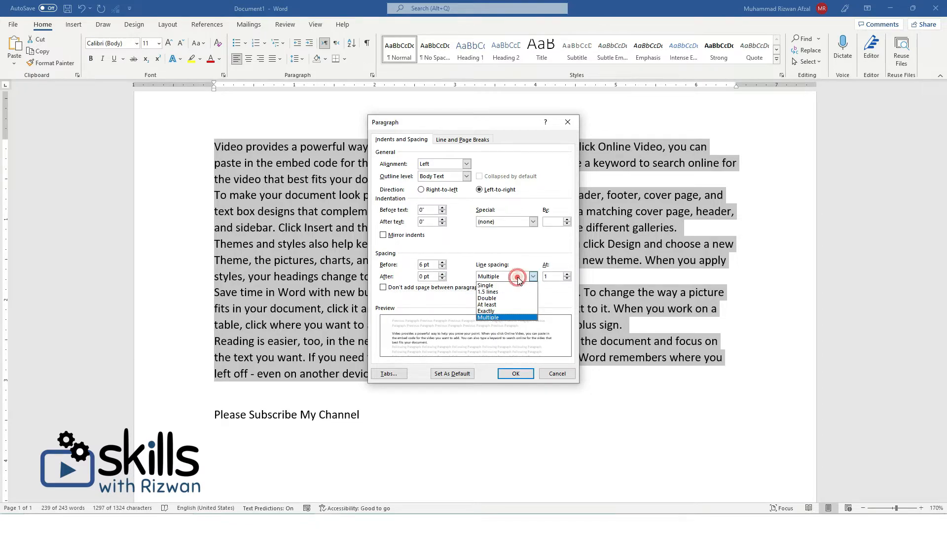
left_click(502, 298)
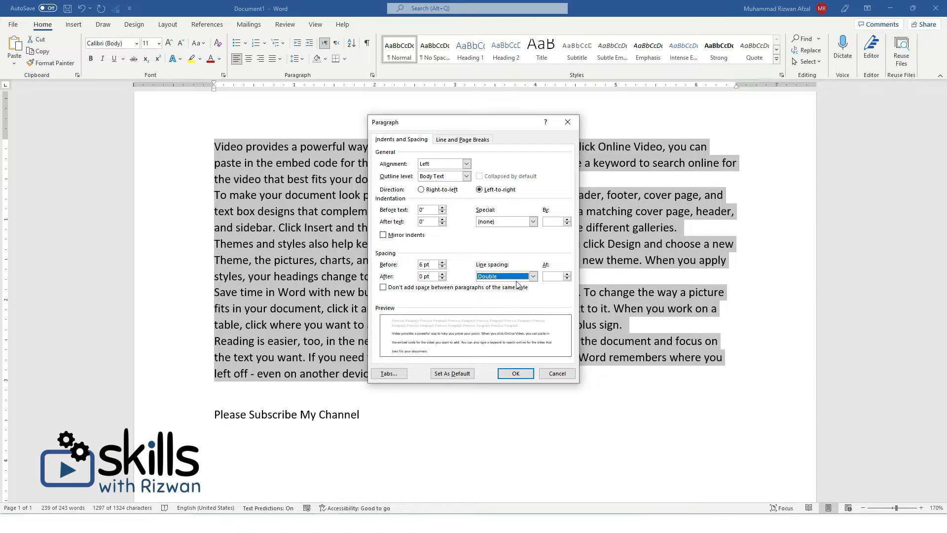
left_click(516, 276)
left_click(503, 291)
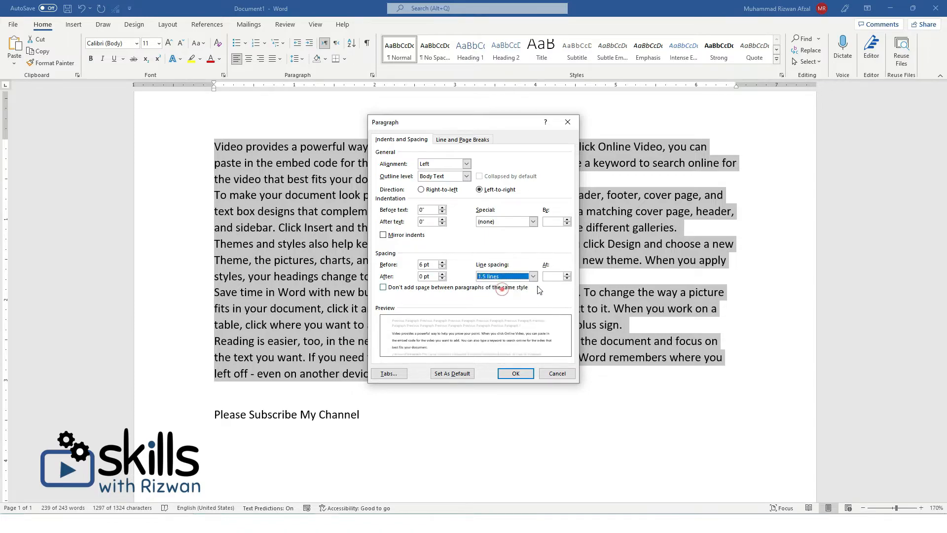
left_click(567, 279)
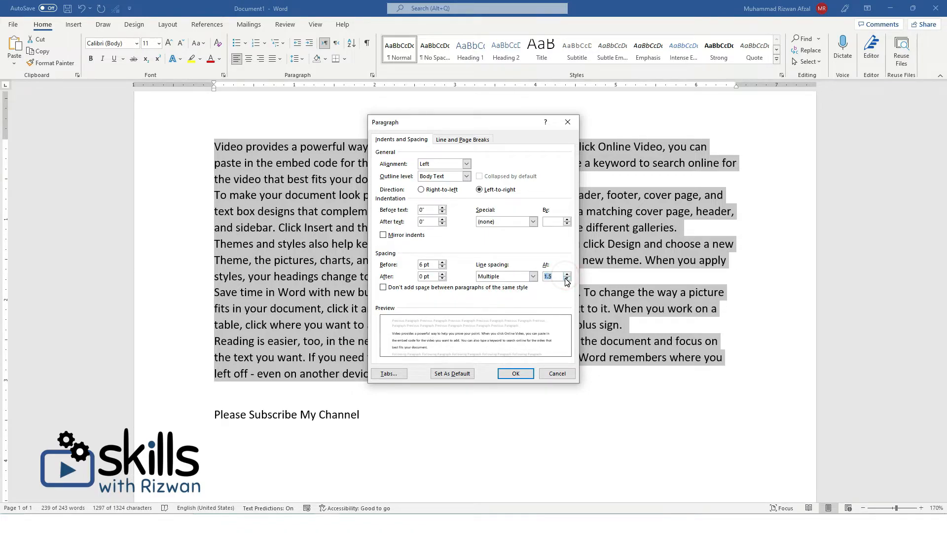
left_click(515, 373)
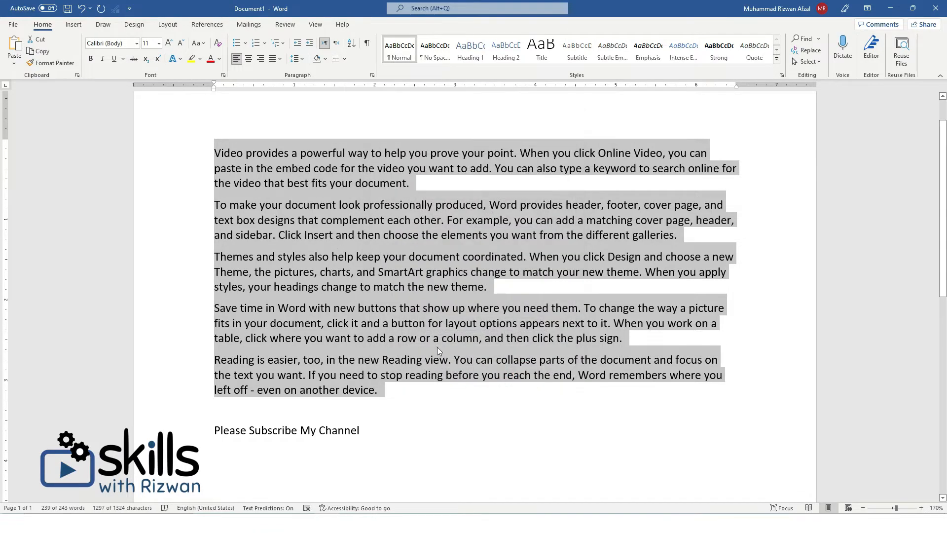
Step: Reselect the five sample paragraphs and preview the available shading colors on them without applying one
scroll(438, 347, "up", 1)
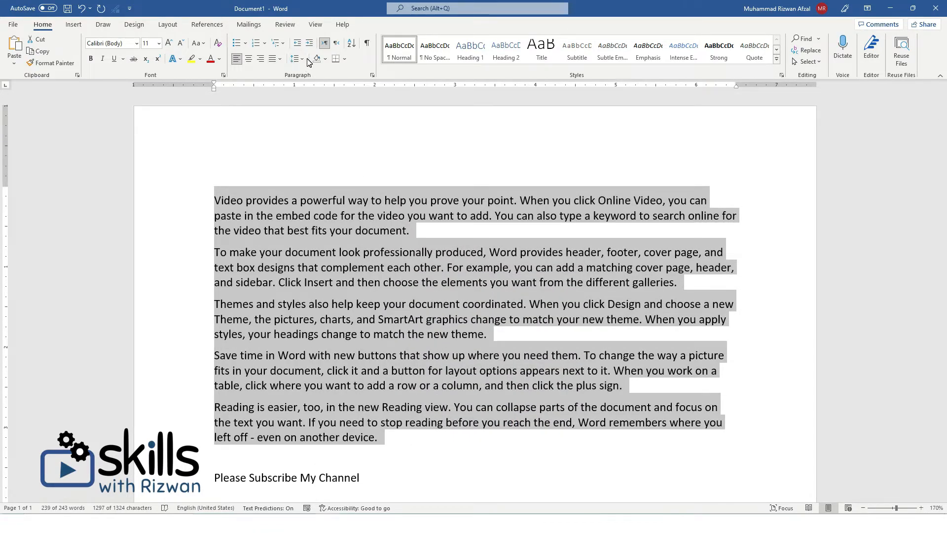
left_click(340, 204)
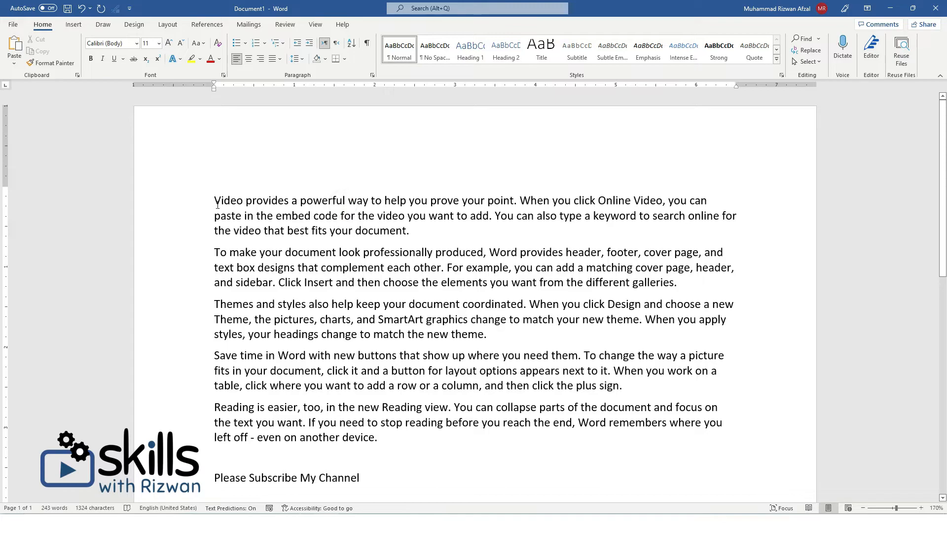
left_click_drag(218, 204, 454, 434)
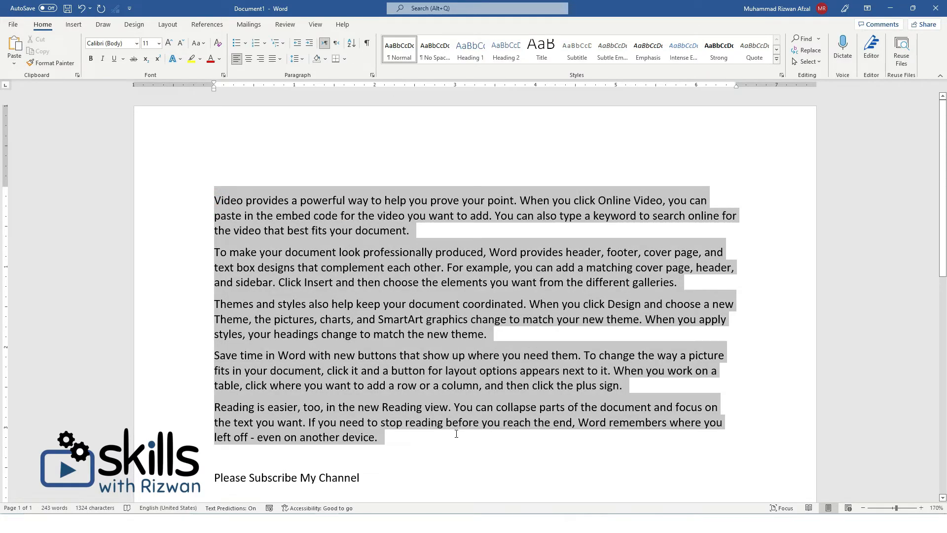
left_click(325, 59)
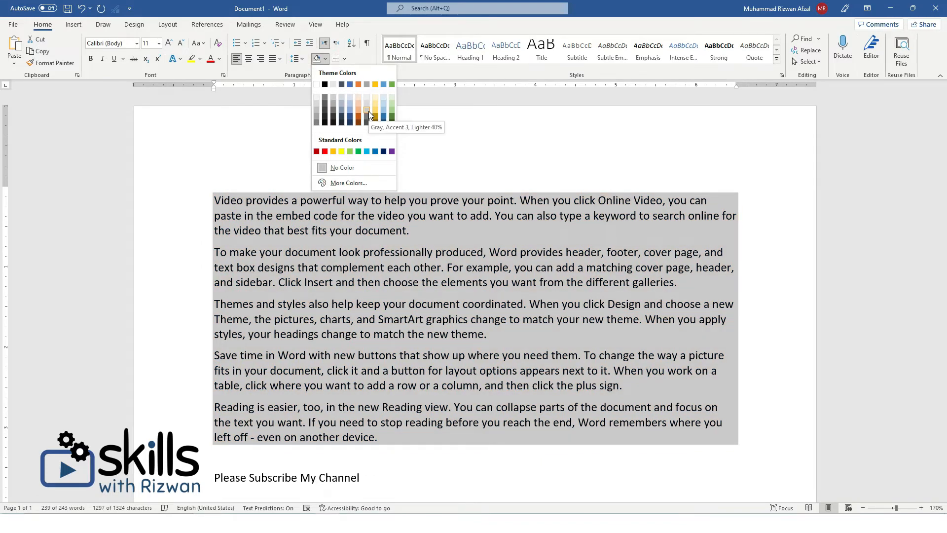
left_click(226, 203)
Step: Highlight the entire first sample paragraph in yellow
double_click(226, 203)
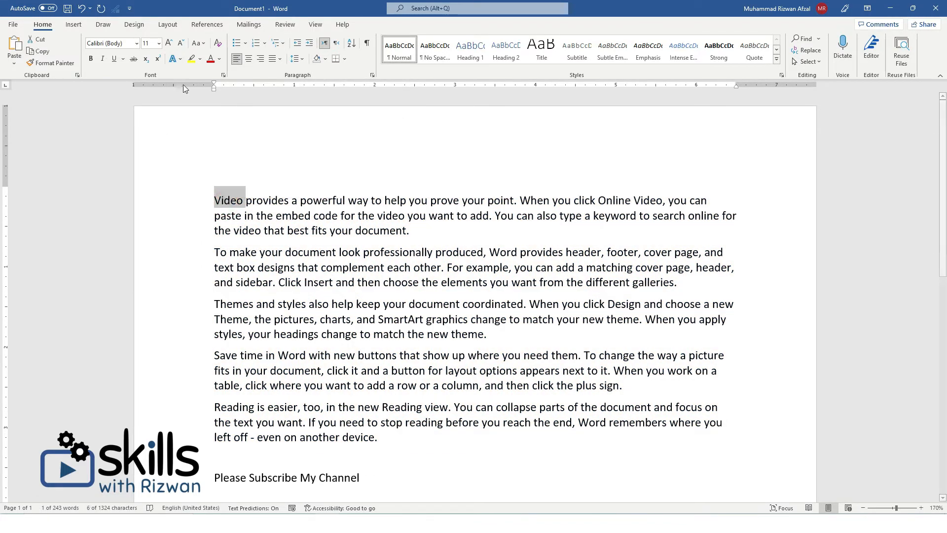
triple_click(312, 203)
left_click(192, 59)
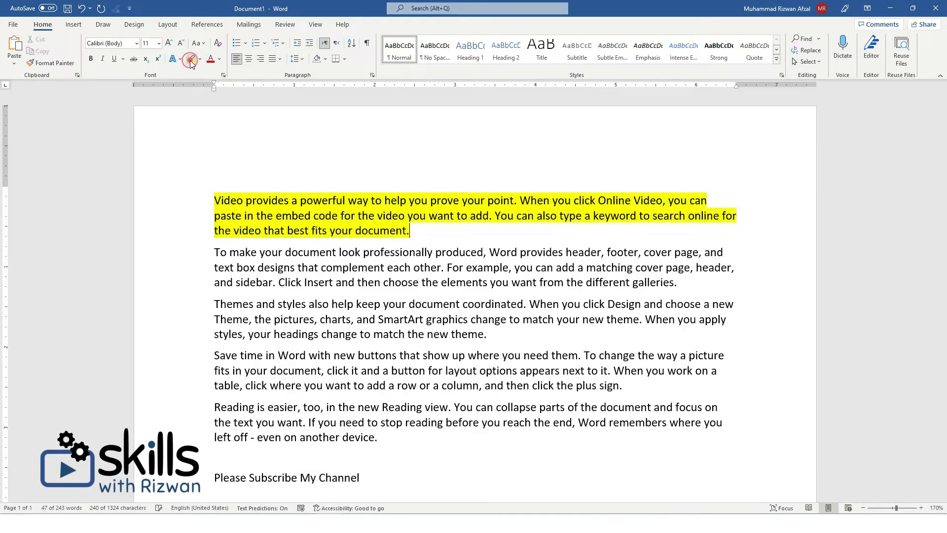
Step: Highlight the entire second sample paragraph in yellow
left_click(450, 244)
triple_click(378, 270)
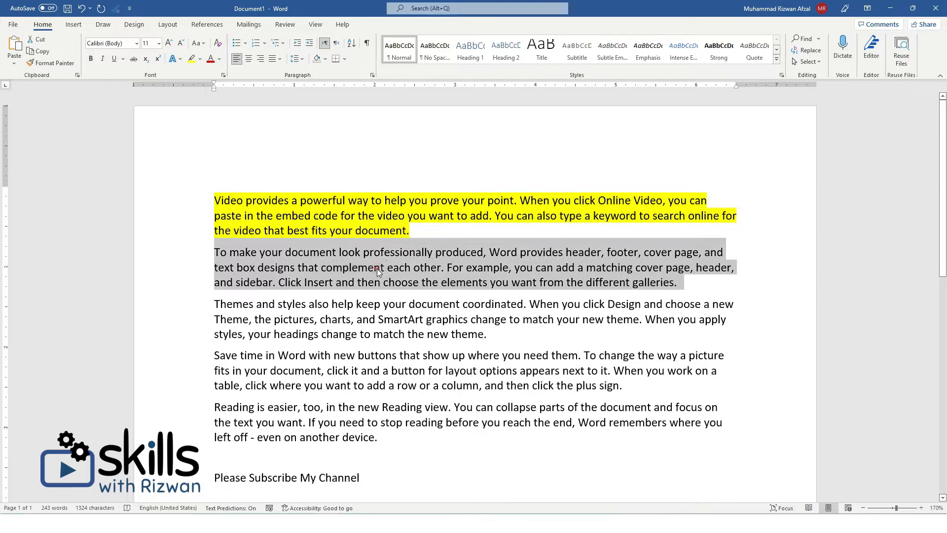
left_click(191, 58)
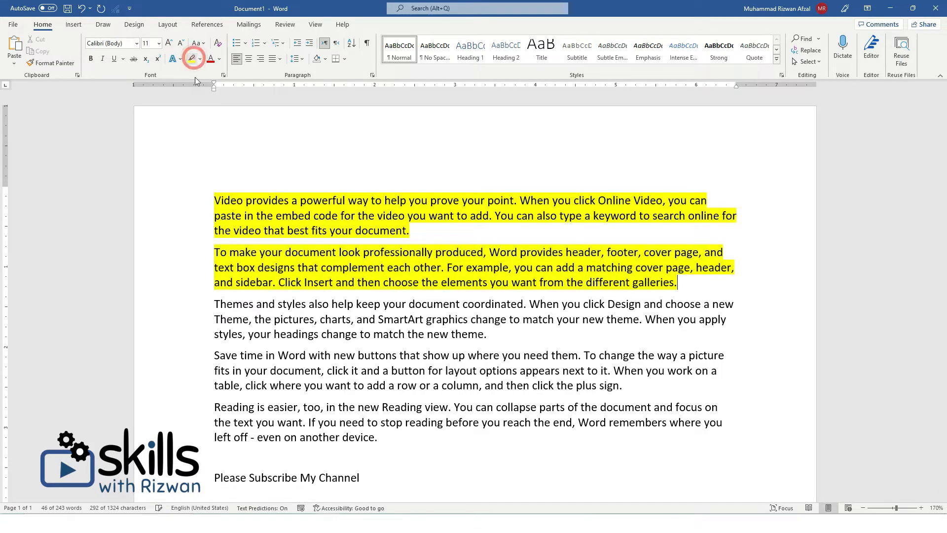
left_click(325, 327)
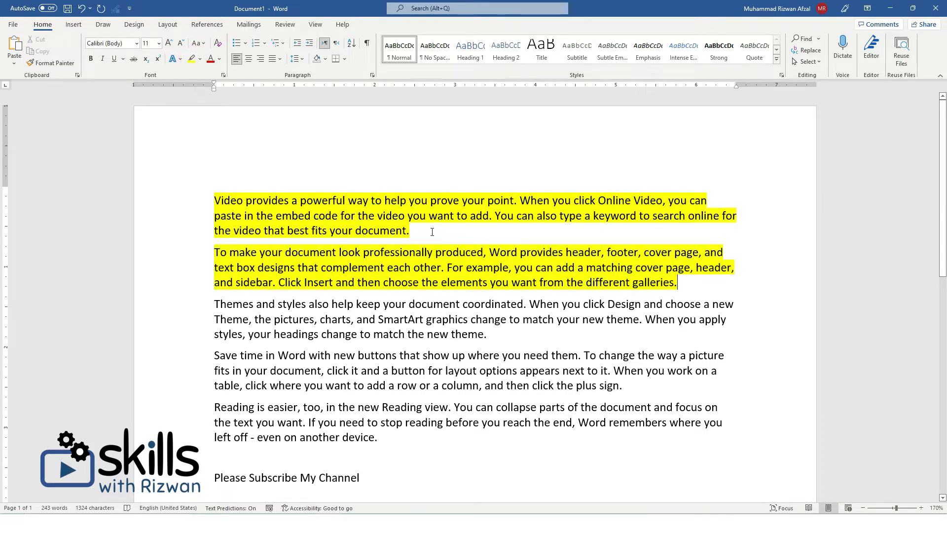
Step: Undo the yellow highlighting on the first two sample paragraphs
left_click_drag(432, 231, 625, 251)
left_click(459, 252)
key("ctrl+z")
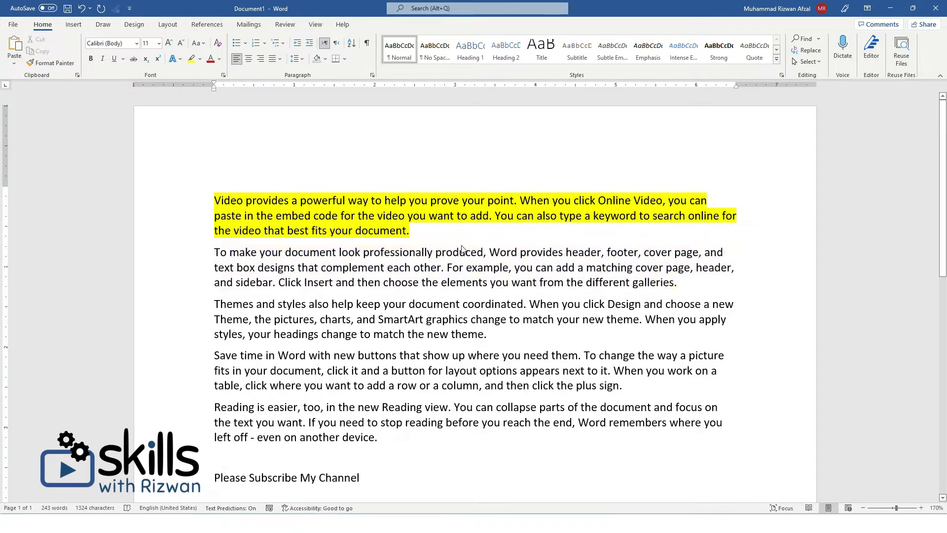
key("ctrl+z")
Step: Shade the five sample paragraphs with the darkest shade in the theme colors' black column
left_click(215, 202)
left_click_drag(215, 196, 434, 433)
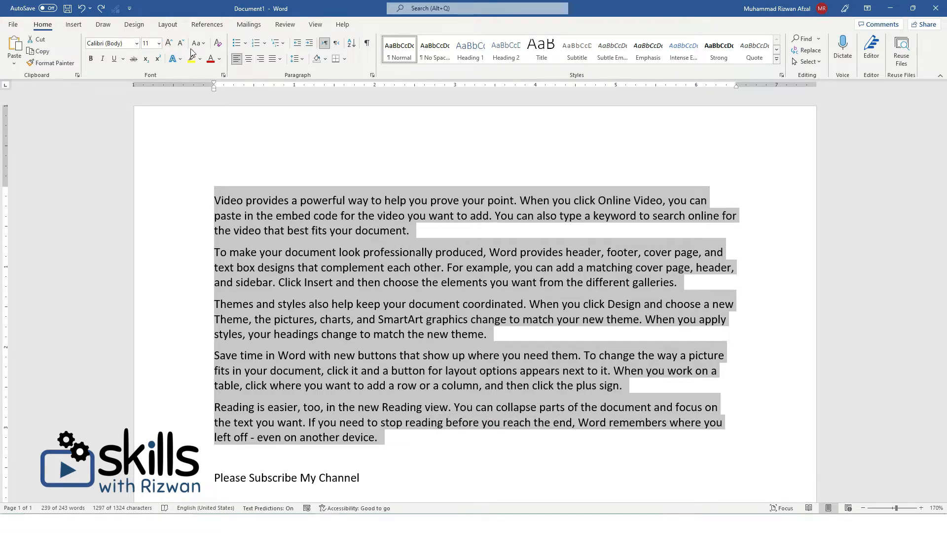
left_click(326, 59)
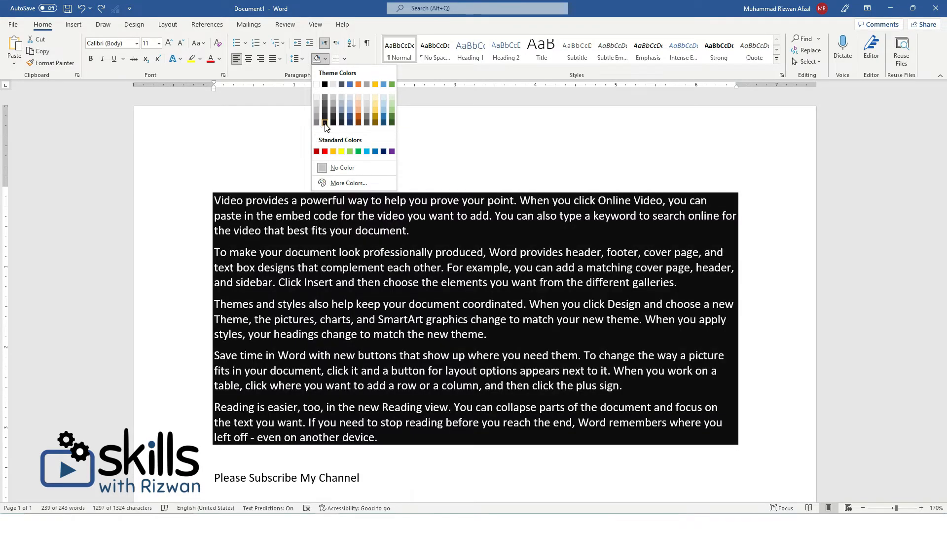
left_click(325, 123)
left_click(445, 244)
left_click(482, 253)
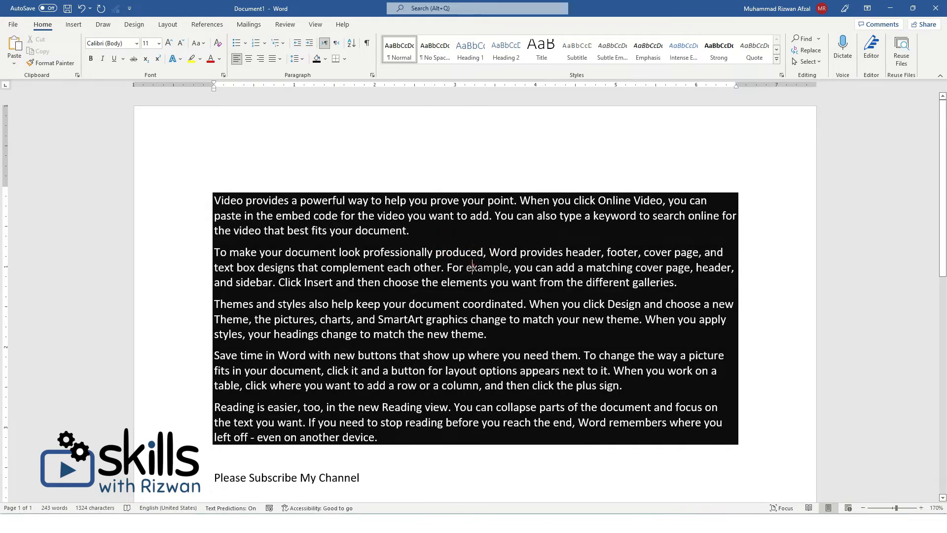
Step: Select the whole document and set its paragraph shading to the white theme color
triple_click(481, 253)
key("ctrl+a")
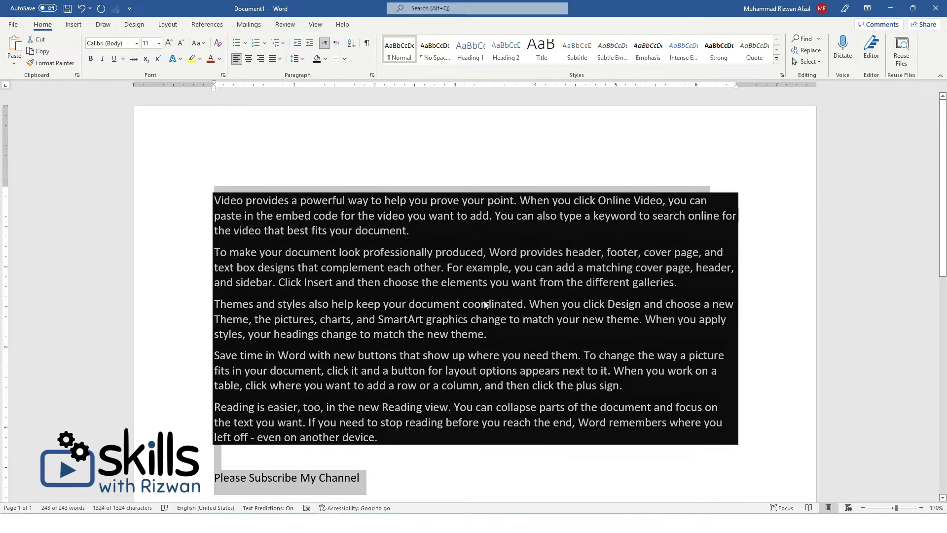
left_click(325, 58)
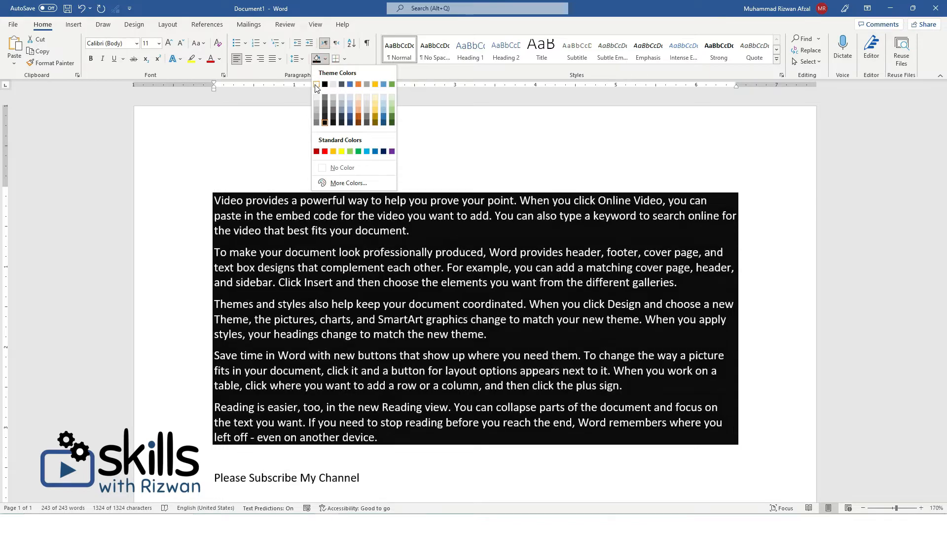
left_click(316, 85)
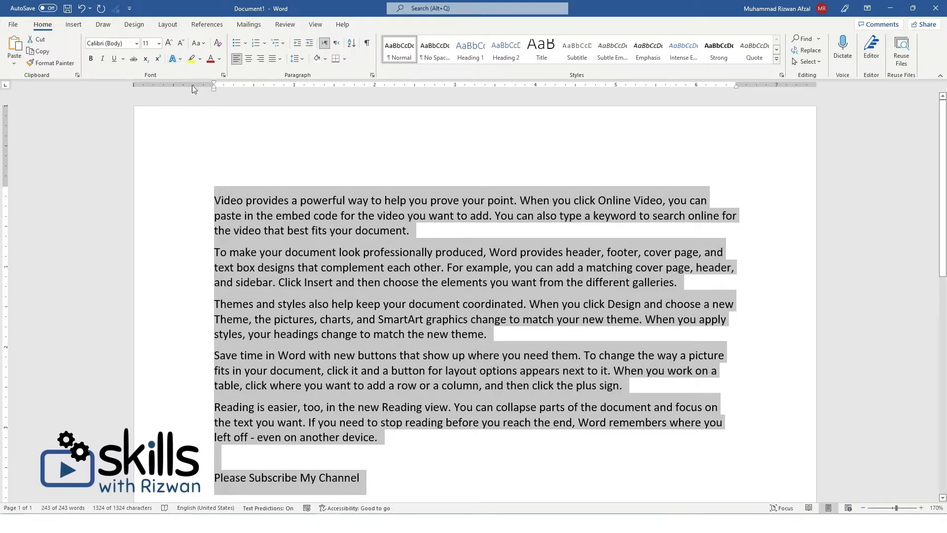
Step: Try yellow text highlighting on the whole document, remove it, and keep all text selected
left_click(191, 58)
left_click(249, 130)
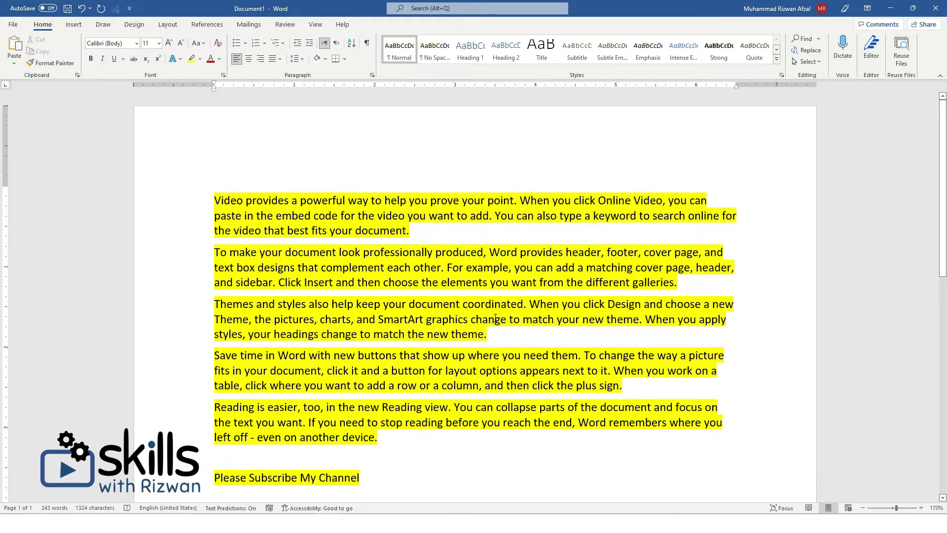
key("ctrl+a")
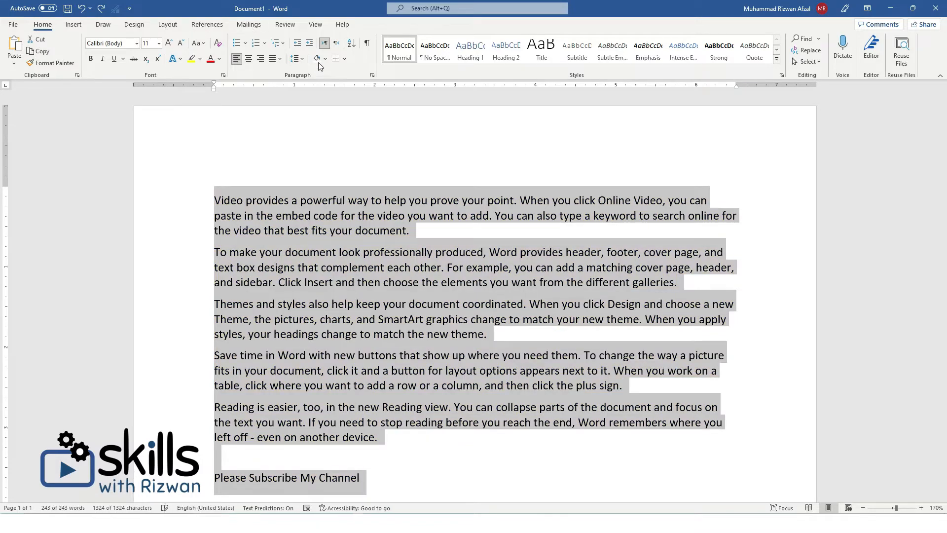
Step: Try yellow paragraph shading and a red font color on the whole document, undoing each change
left_click(324, 59)
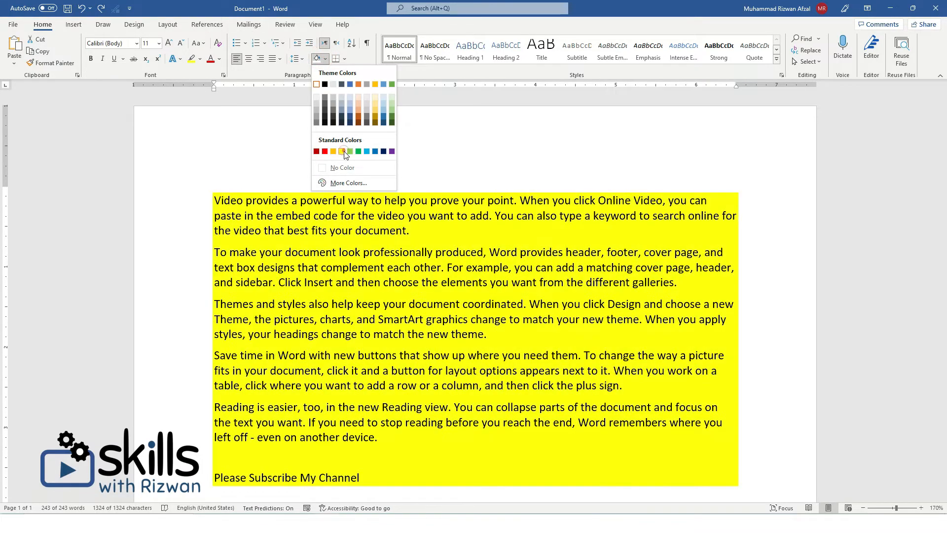
left_click(344, 153)
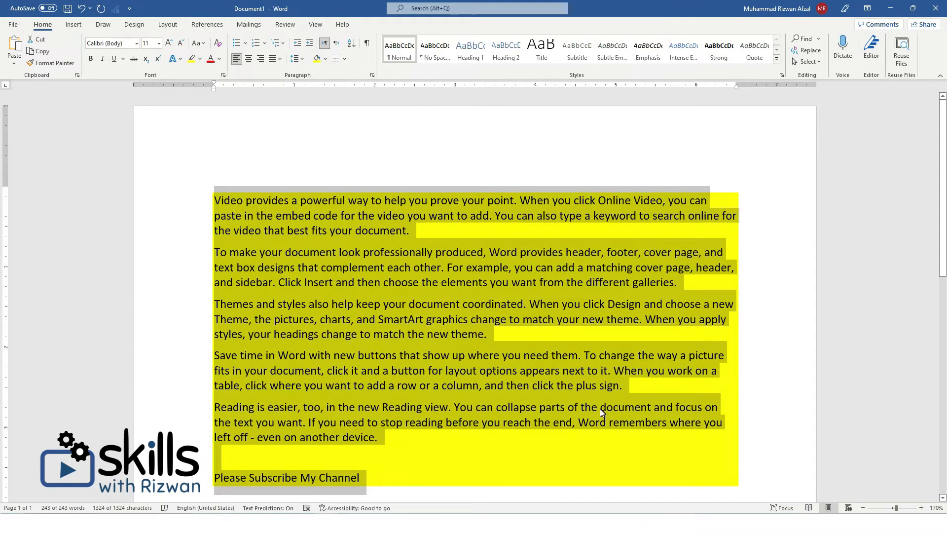
key("ctrl+z")
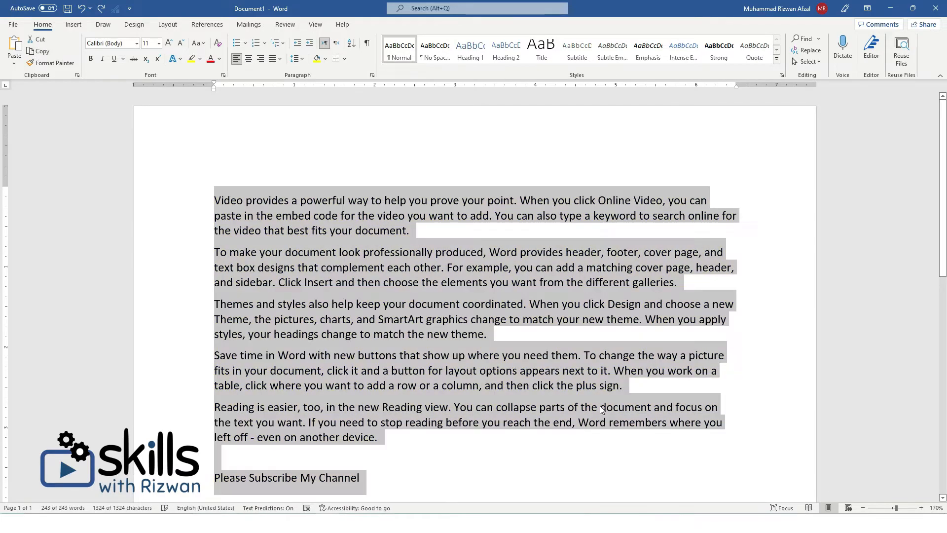
left_click(210, 59)
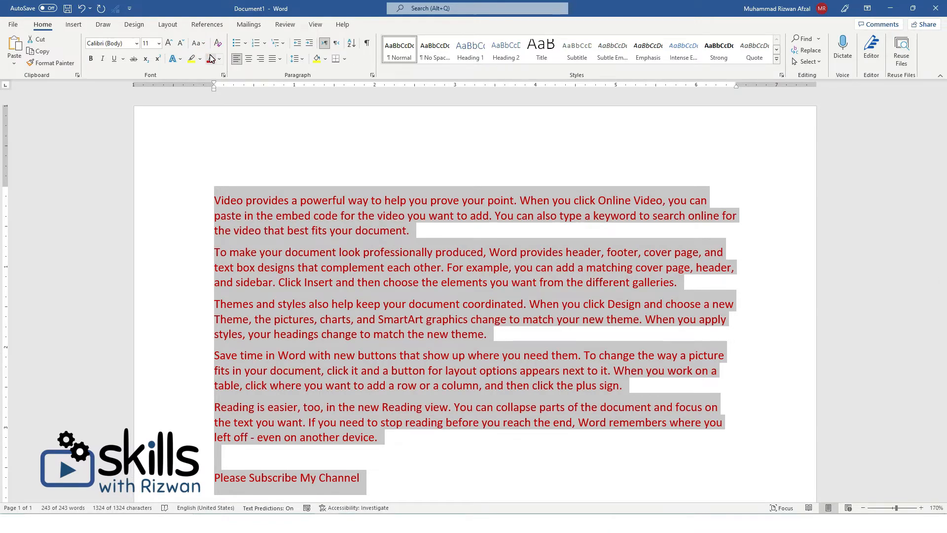
key("ctrl+z")
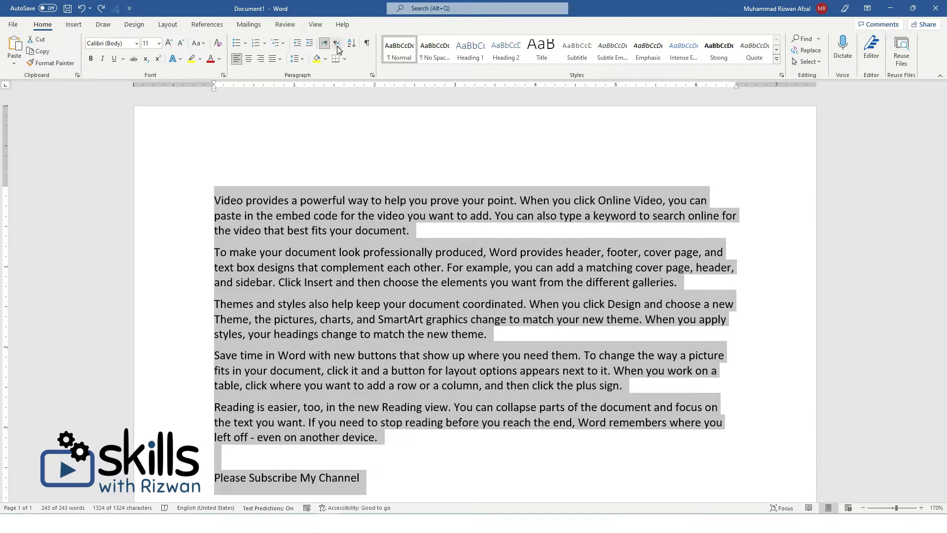
left_click(380, 207)
left_click_drag(203, 204, 203, 217)
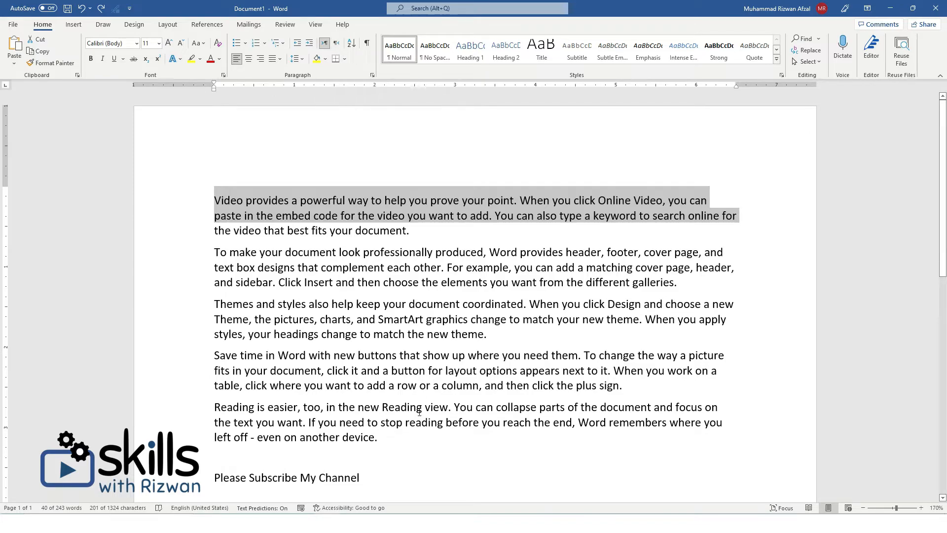
left_click_drag(397, 437, 198, 190)
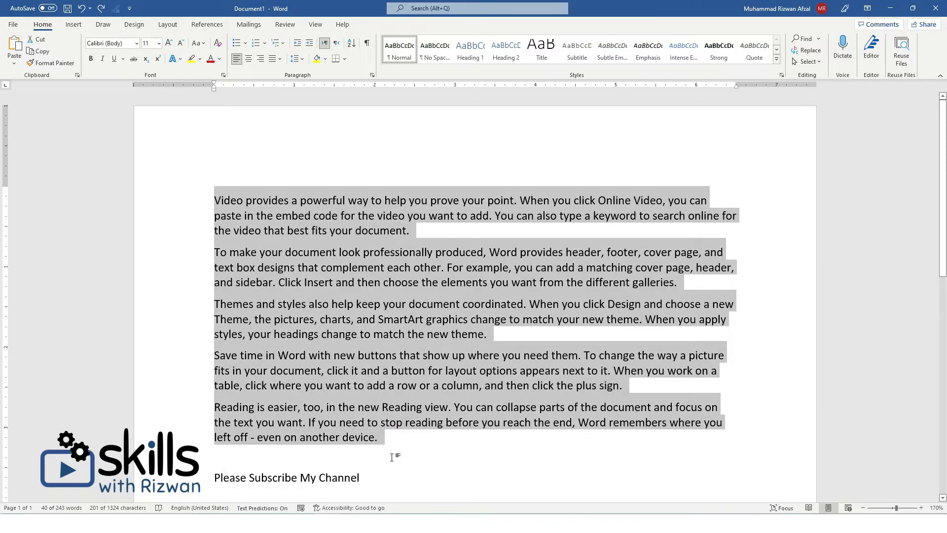
Step: Set the "Please Subscribe My Channel" line to right-to-left text direction
scroll(392, 456, "down", 4)
triple_click(302, 280)
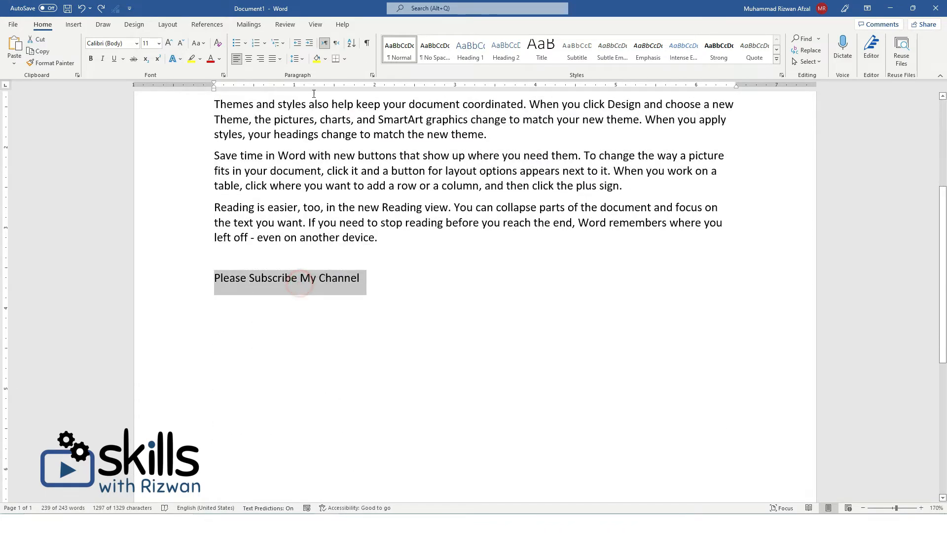
left_click(335, 45)
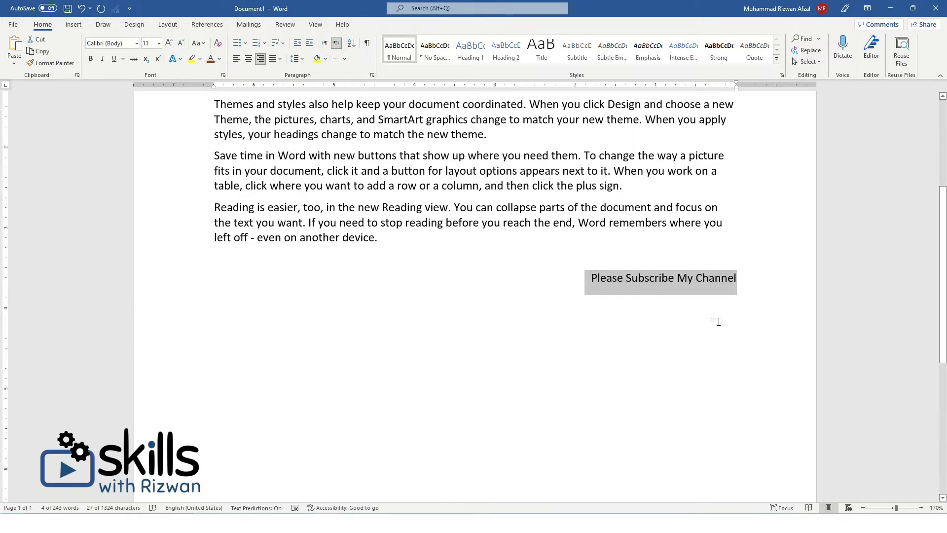
Step: Switch the keyboard language to Urdu and replace the selected line with "پاکستان دنیا سب سے خوبصورت شہر ہے"
key("super+space")
key("super+space")
type("پاک")
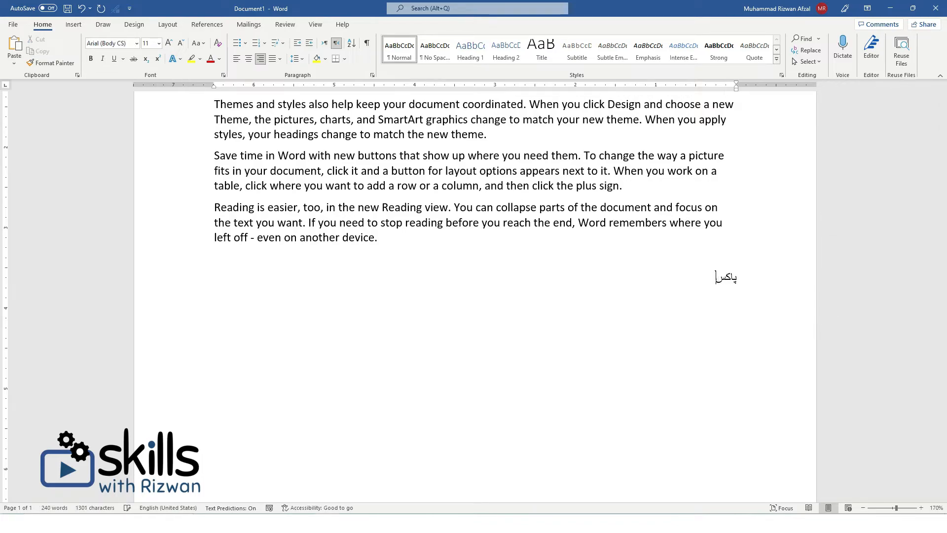
type("ستان دنیا")
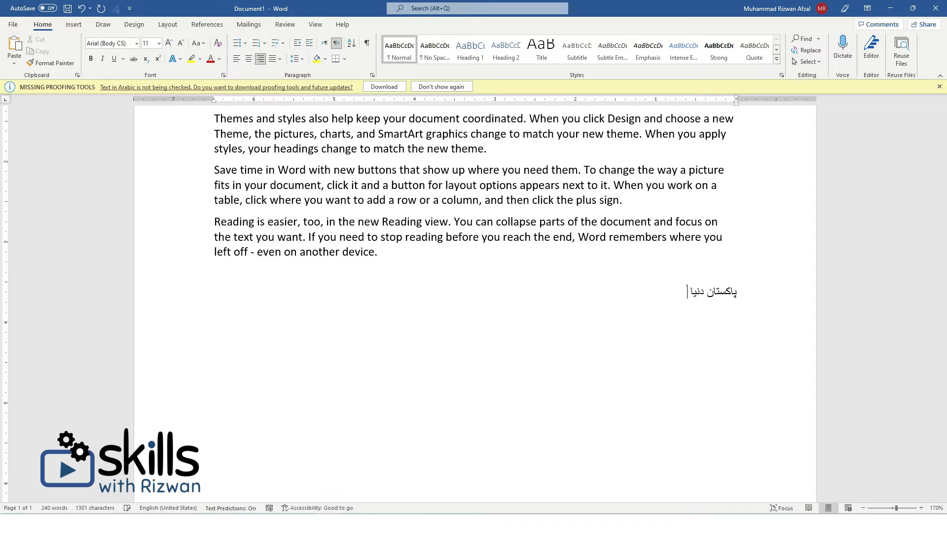
type(" سب سے خوبصورت شہر ہے")
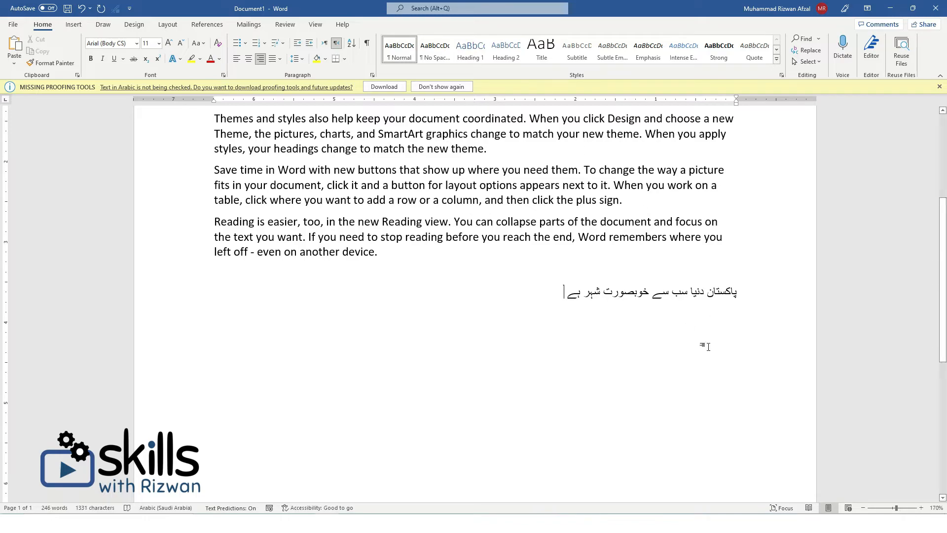
Step: Set the Urdu sentence to left-to-right text direction and reselect it
triple_click(653, 300)
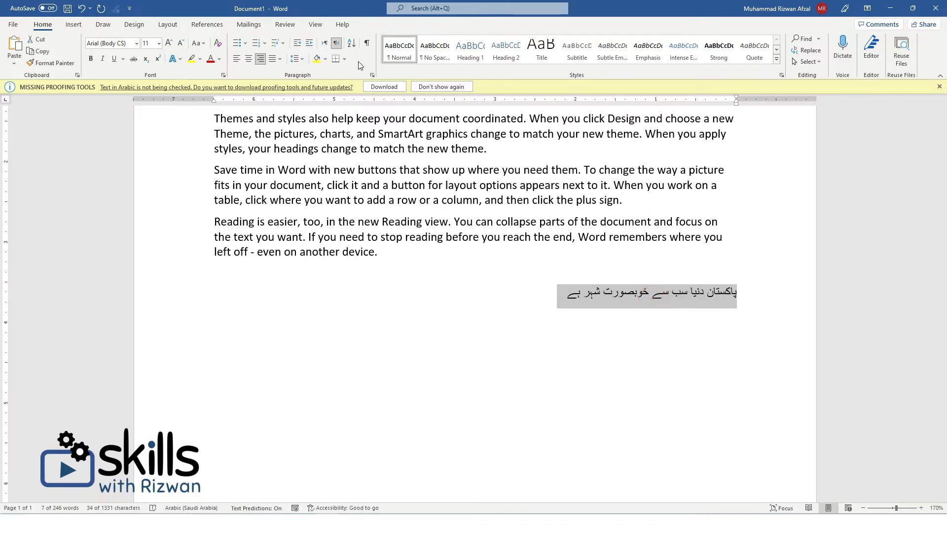
left_click(323, 43)
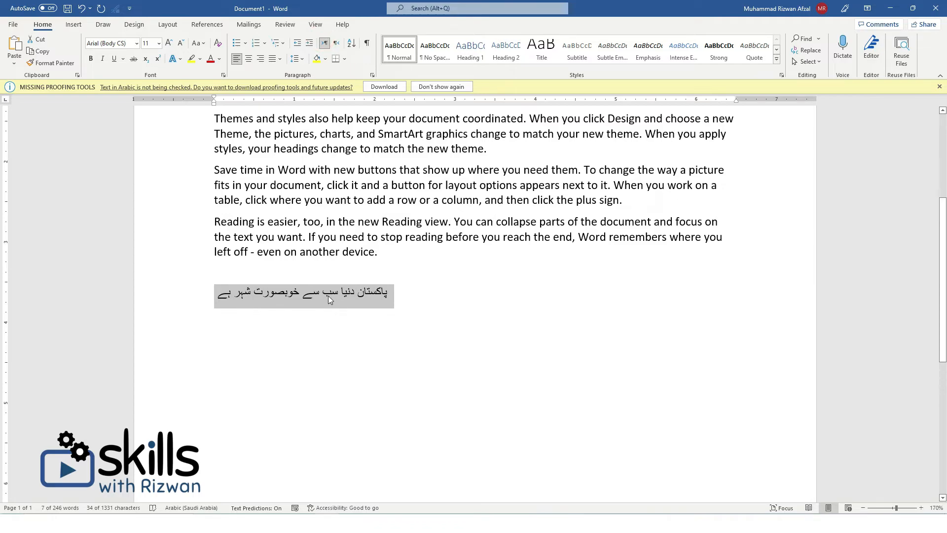
left_click(216, 295)
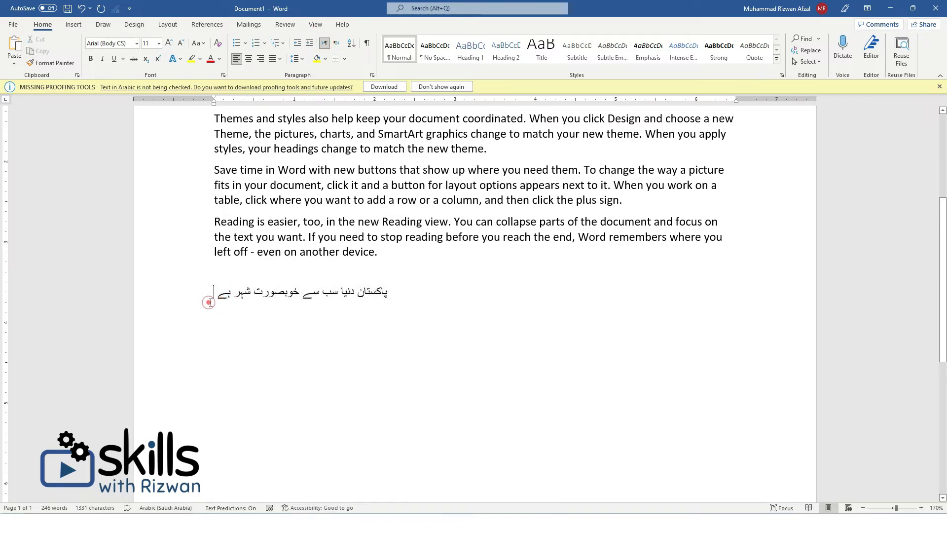
triple_click(245, 291)
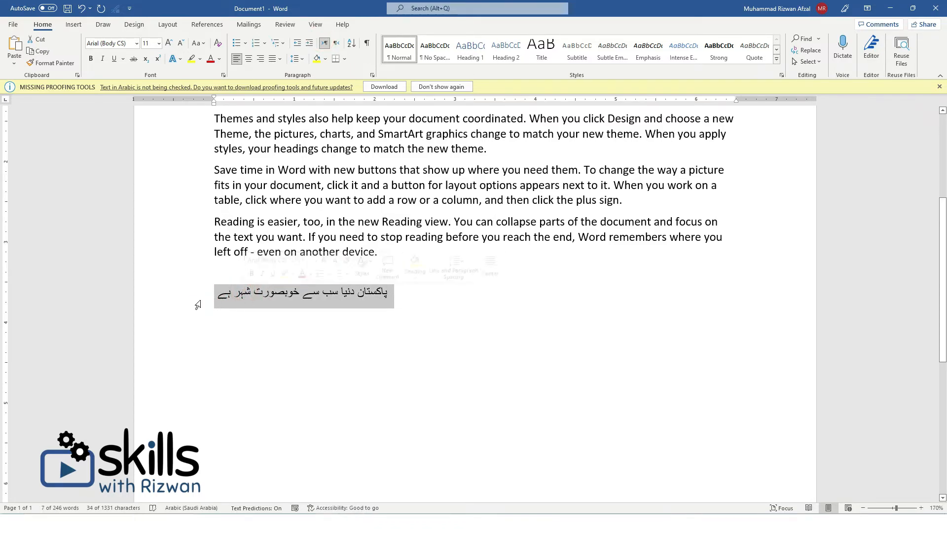
Step: Delete the last word of the left-to-right Urdu sentence and retype it as "ہے"
left_click(219, 296)
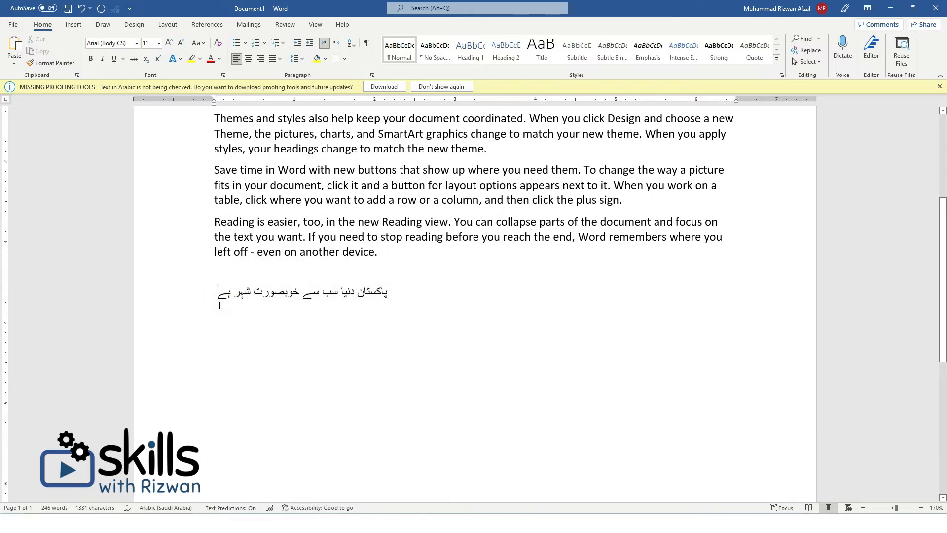
key("BackSpace")
key("BackSpace")
key("BackSpace")
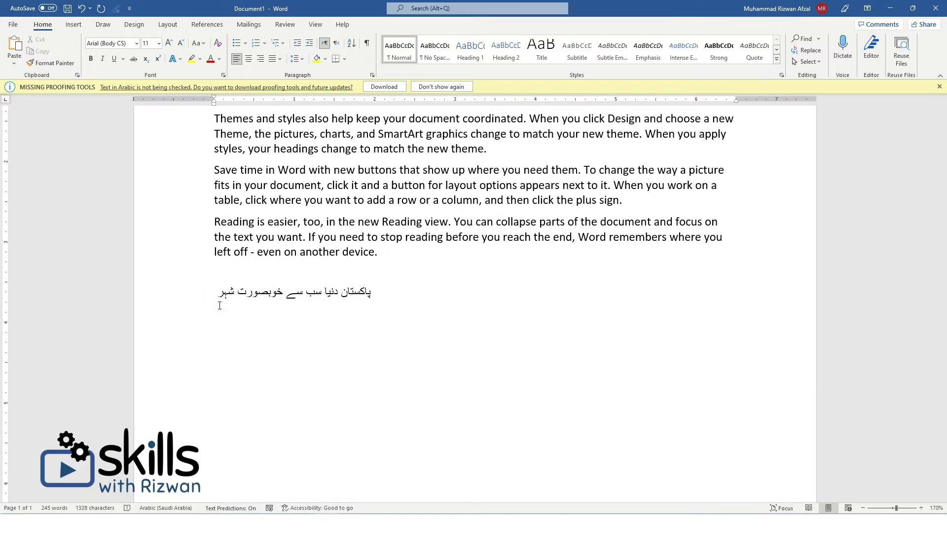
type("ہے")
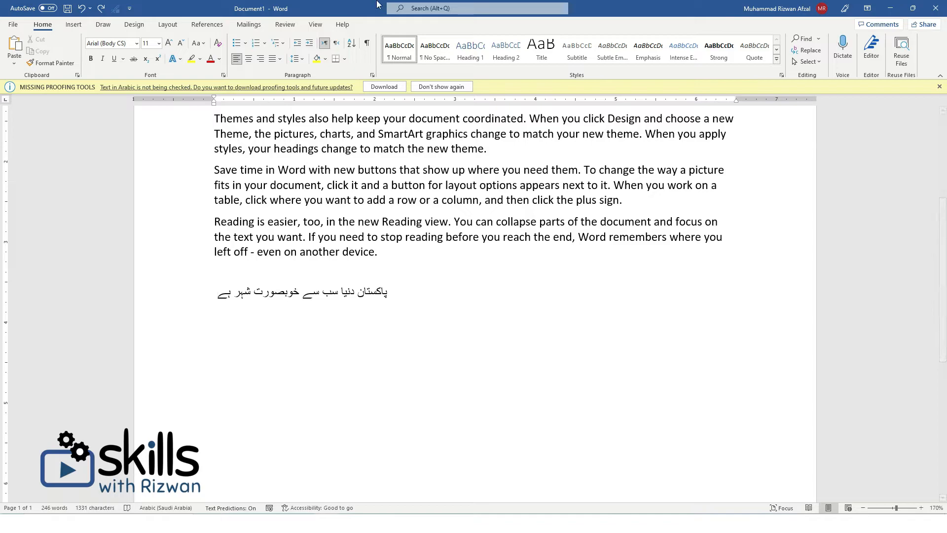
Step: Set the Urdu sentence back to right-to-left text direction and place the cursor at its end
triple_click(302, 301)
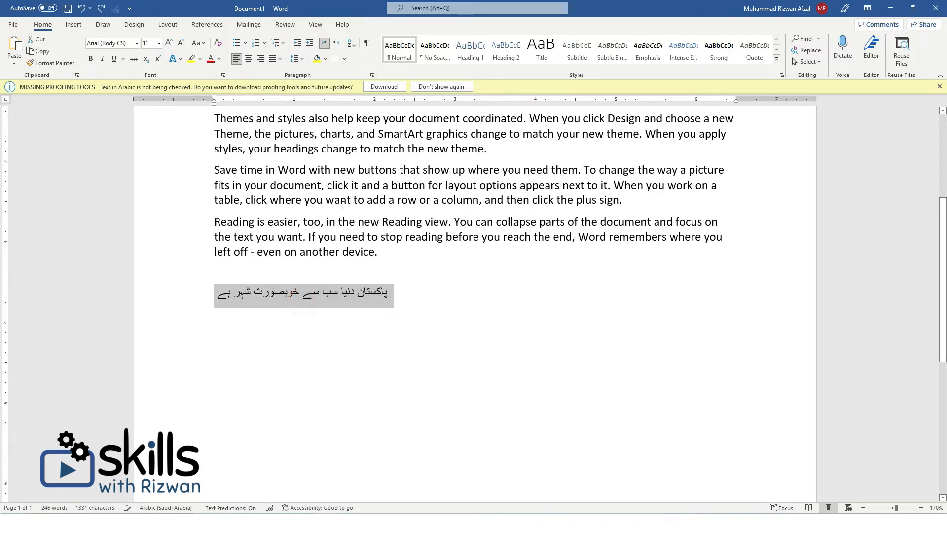
left_click(338, 45)
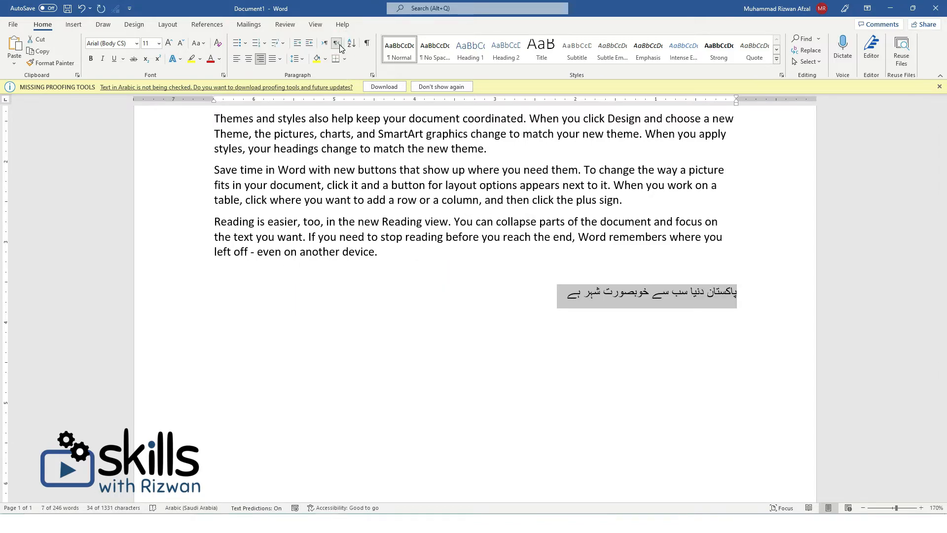
left_click(568, 297)
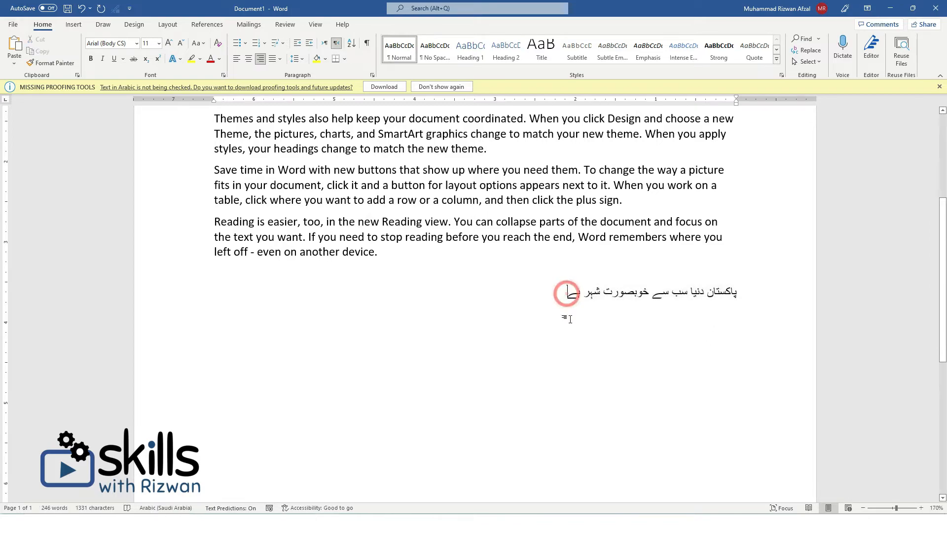
type("ؤ")
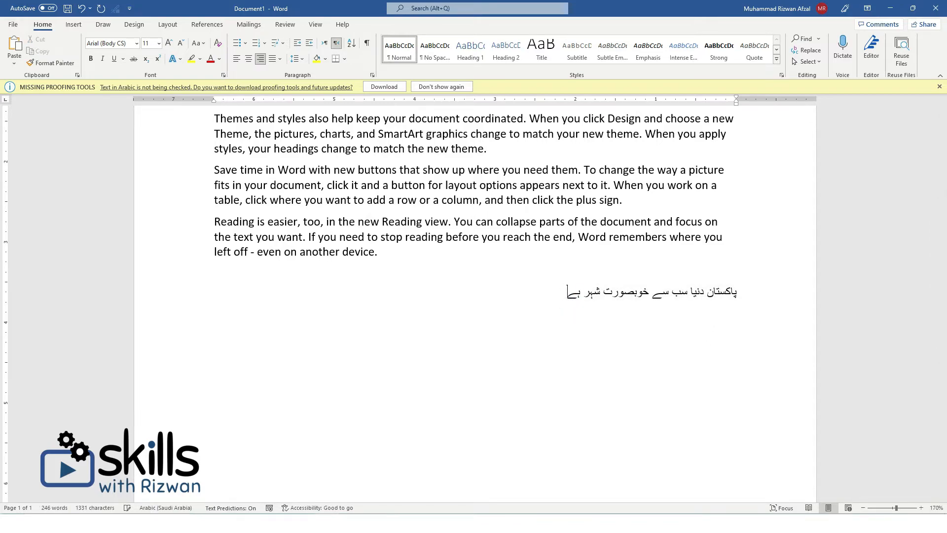
Step: Add a full stop at the end of the right-to-left Urdu sentence and try left-aligning the sentence
key("alt")
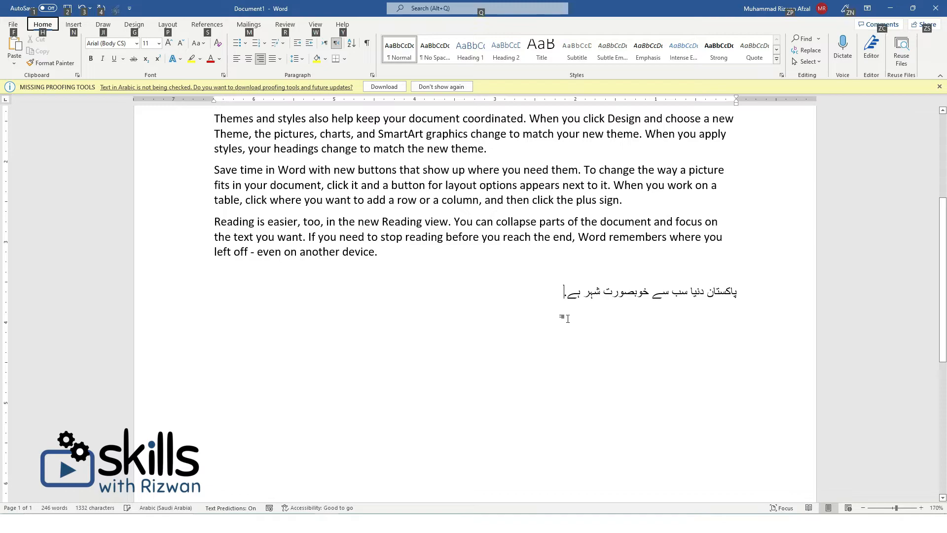
key("alt")
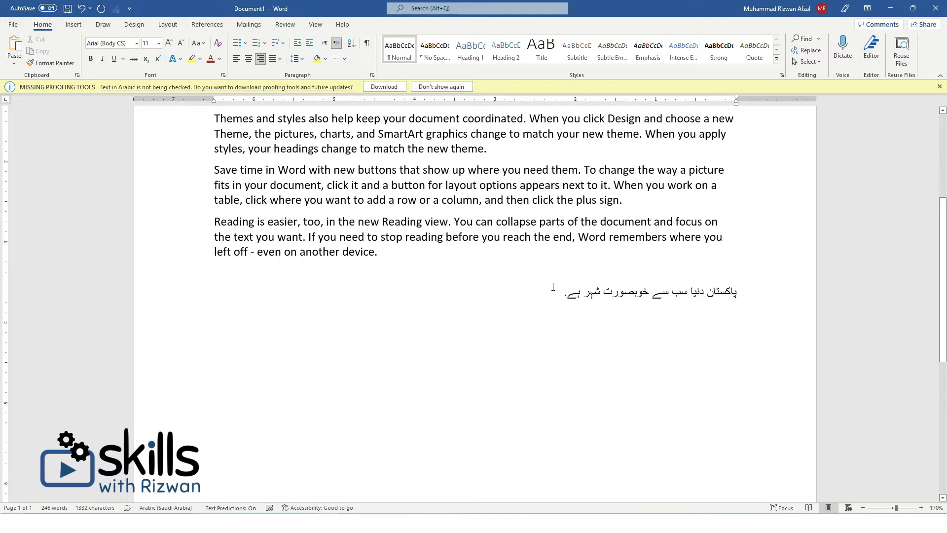
left_click_drag(553, 287, 737, 291)
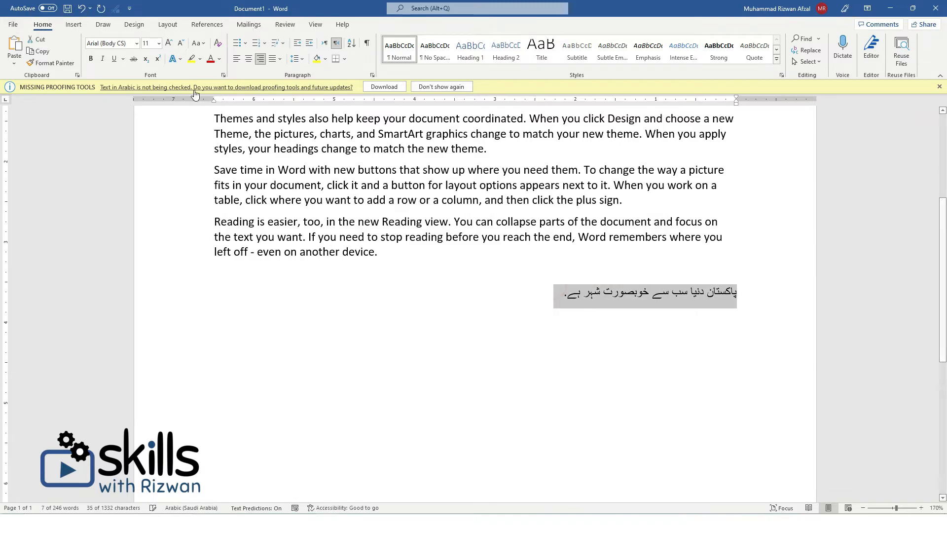
left_click(236, 59)
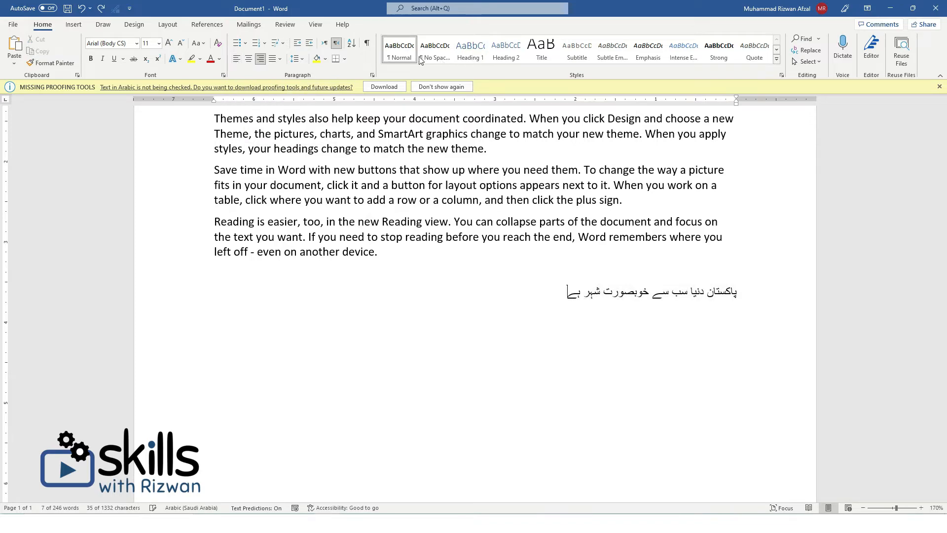
Step: Set the Urdu sentence to left-to-right text direction and right-align it
left_click(324, 43)
triple_click(236, 296)
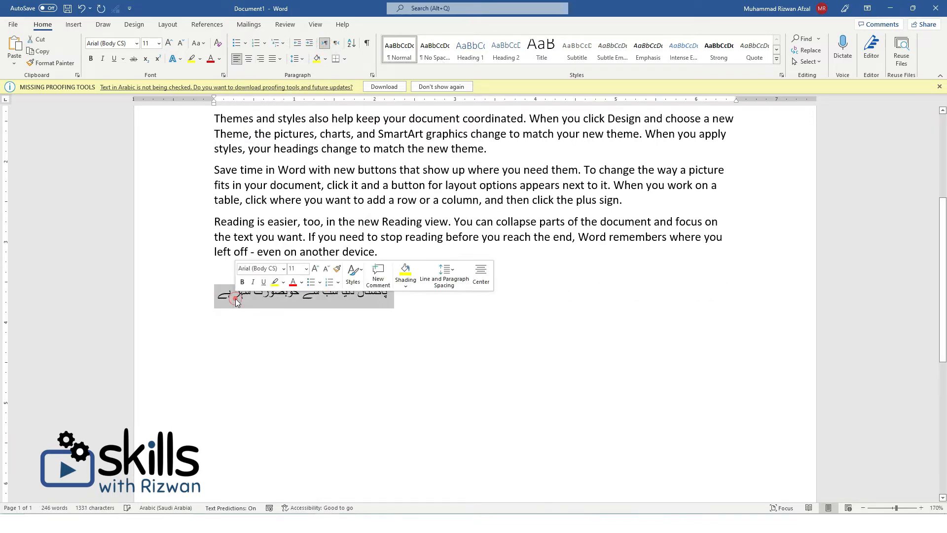
left_click(262, 58)
left_click(541, 321)
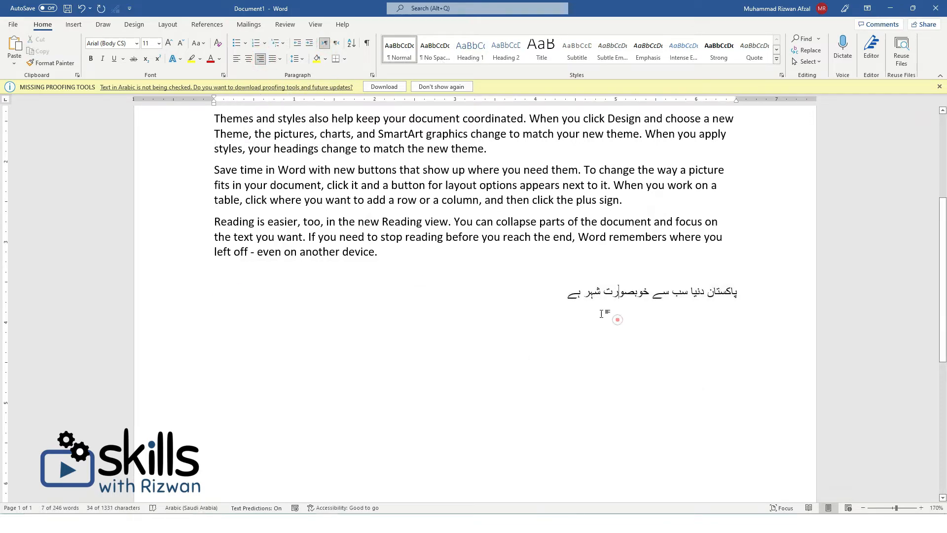
Step: Add "زززز" at the end of the Urdu sentence, undo it, and return the sentence to right-to-left direction
left_click(565, 295)
type("زززز")
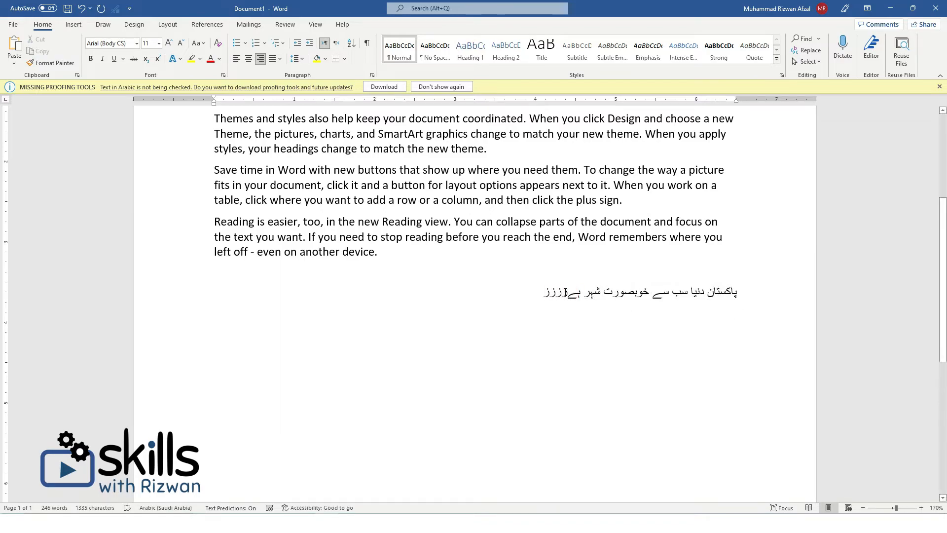
key("ctrl+z")
key("ctrl+z")
left_click(336, 43)
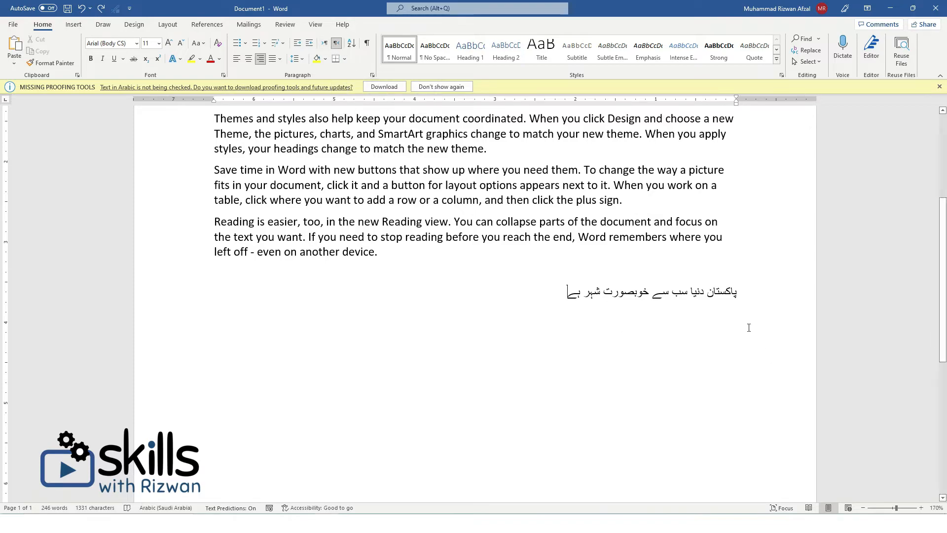
Step: Delete the Urdu sentence at the end of the document
left_click(655, 277)
triple_click(656, 291)
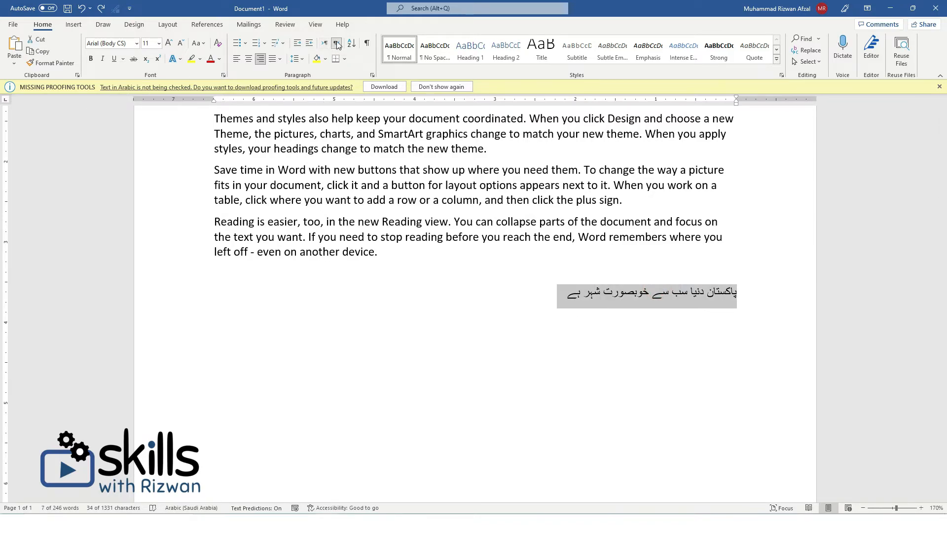
key("Delete")
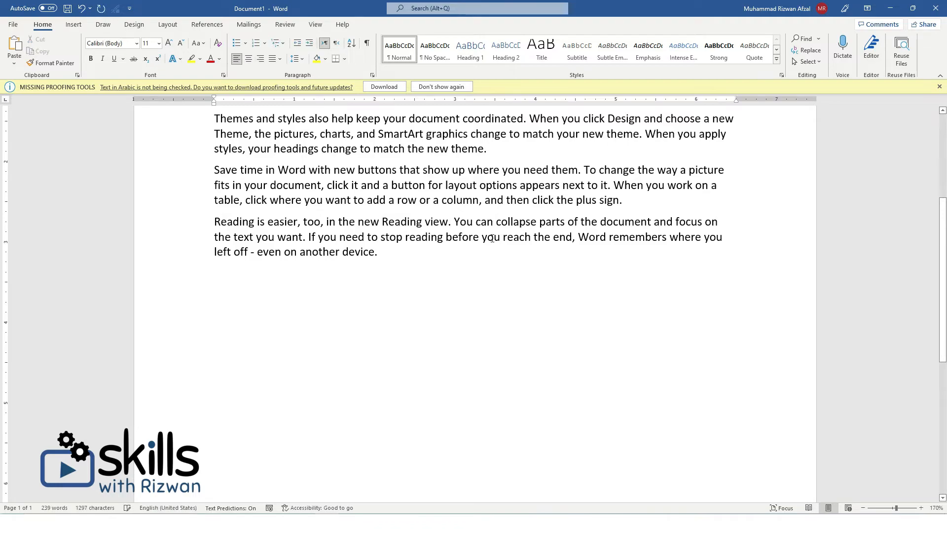
Step: Show the paragraph marks and hidden formatting symbols, and add a line of spaces after the first paragraph
scroll(368, 238, "up", 4)
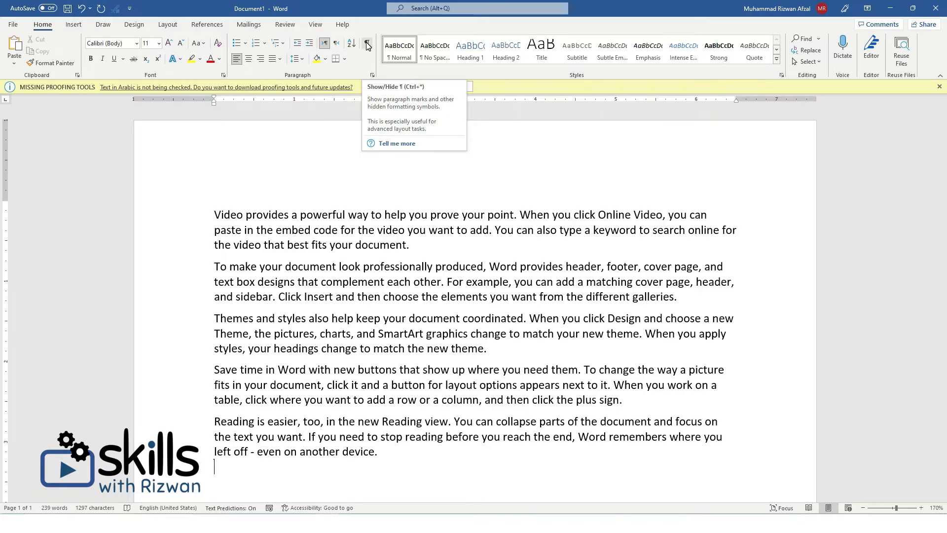
left_click(367, 45)
left_click(425, 243)
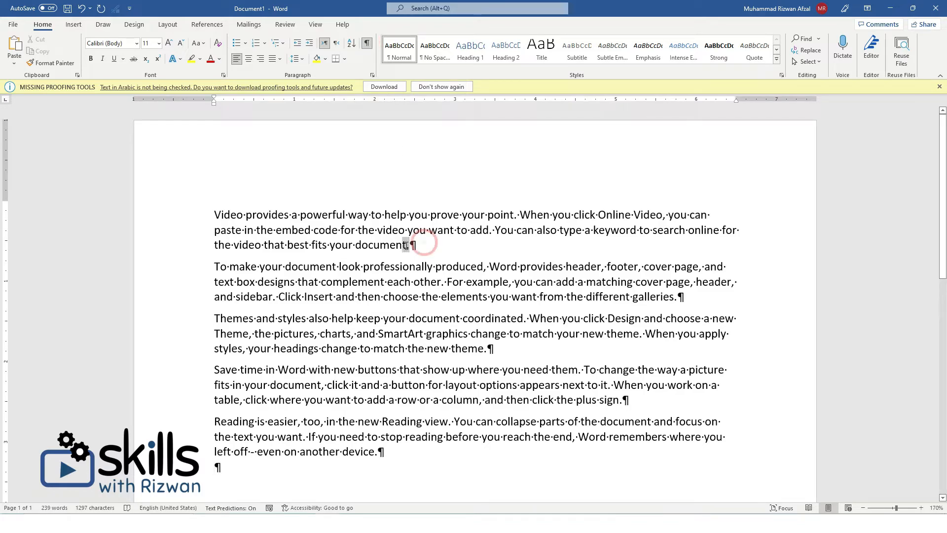
left_click(417, 247)
left_click(432, 244)
key("Return")
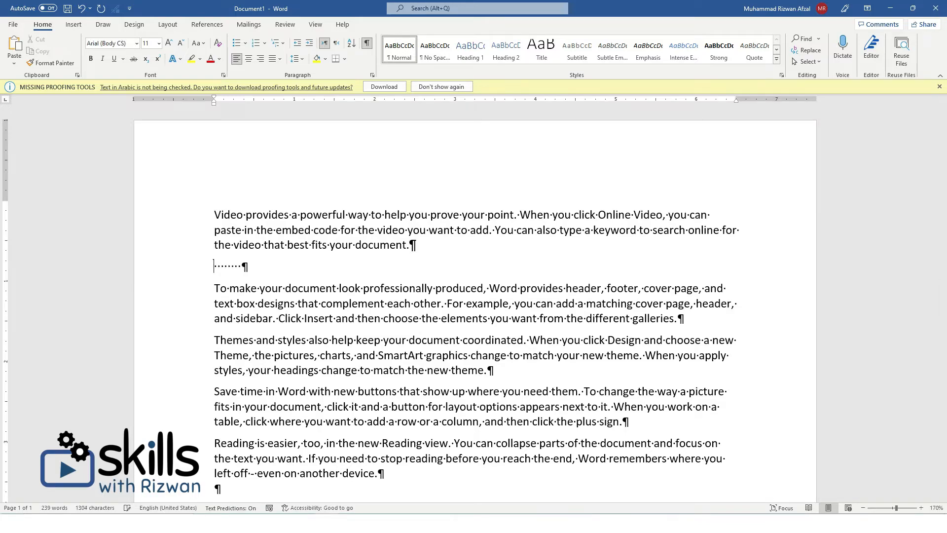
Step: Hide the formatting marks and check how the line of spaces below the first paragraph looks without them
key("alt+shift")
left_click(368, 43)
left_click(236, 264)
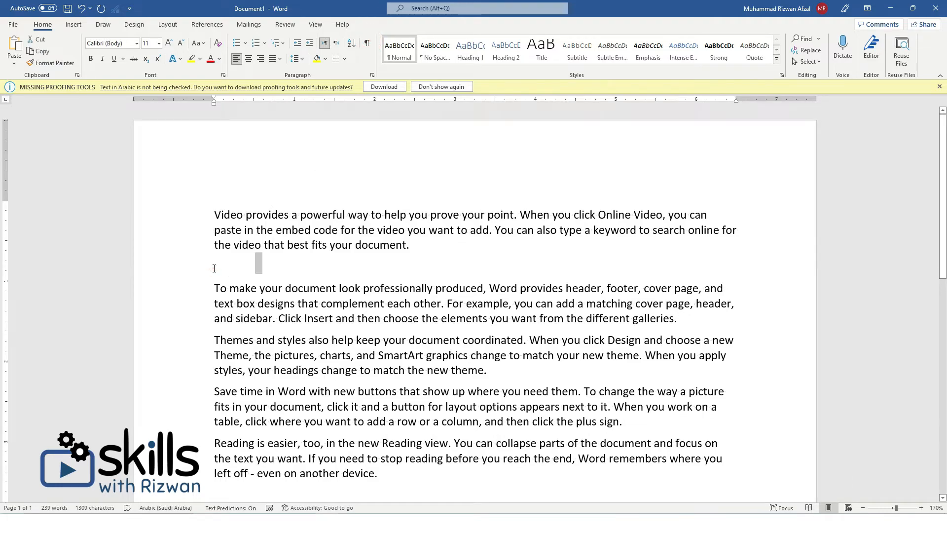
triple_click(213, 268)
left_click(271, 267)
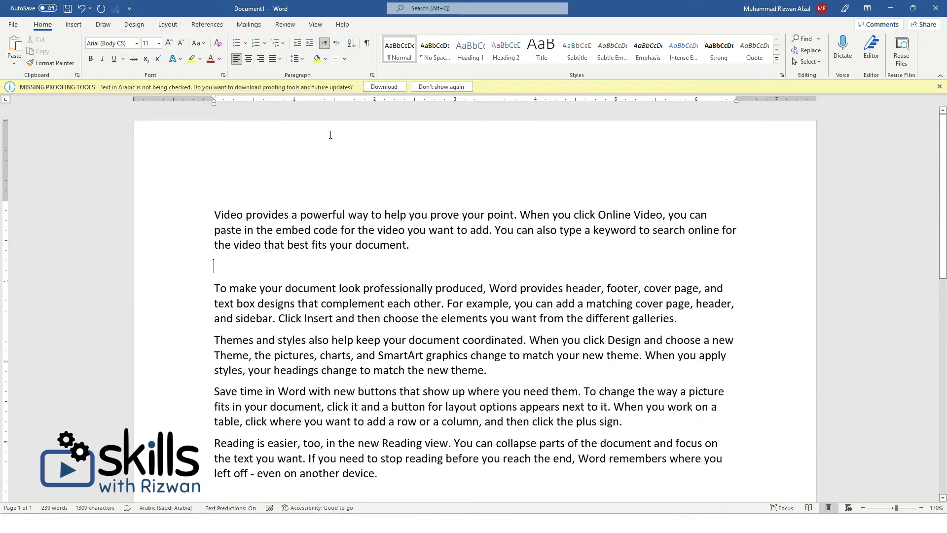
Step: Show the formatting marks again and examine the space dots and paragraph mark on the line below the first paragraph
left_click(367, 44)
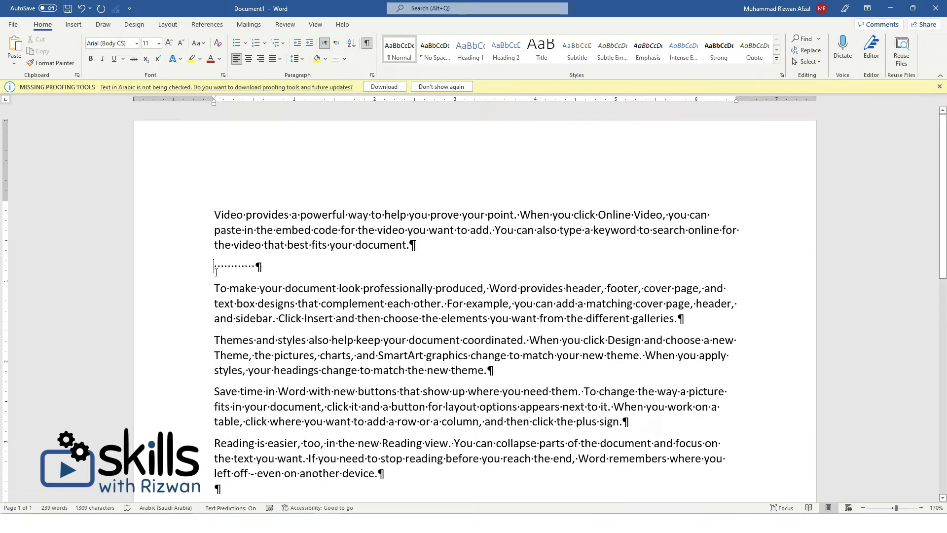
left_click_drag(213, 265, 269, 270)
left_click(258, 267)
scroll(271, 267, "up", 12)
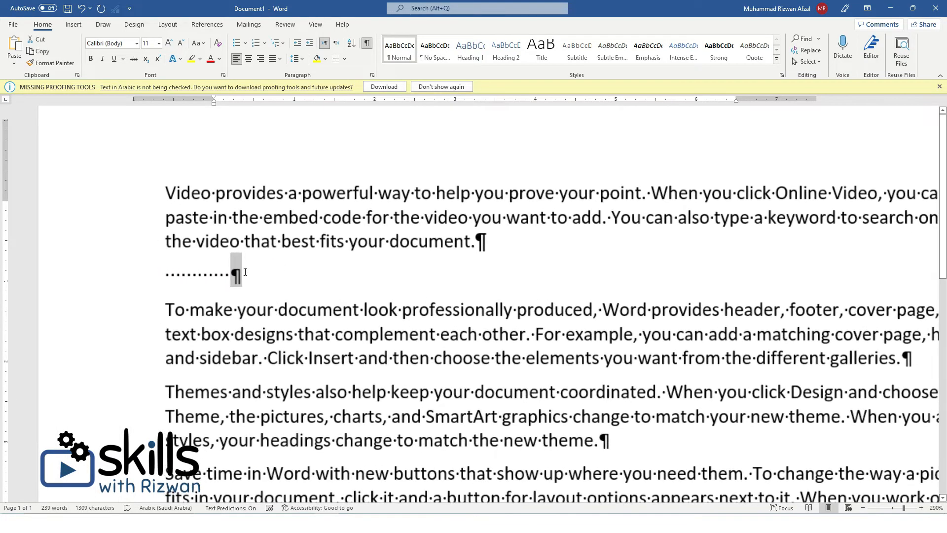
scroll(245, 272, "down", 6)
left_click(270, 276)
scroll(270, 278, "down", 6)
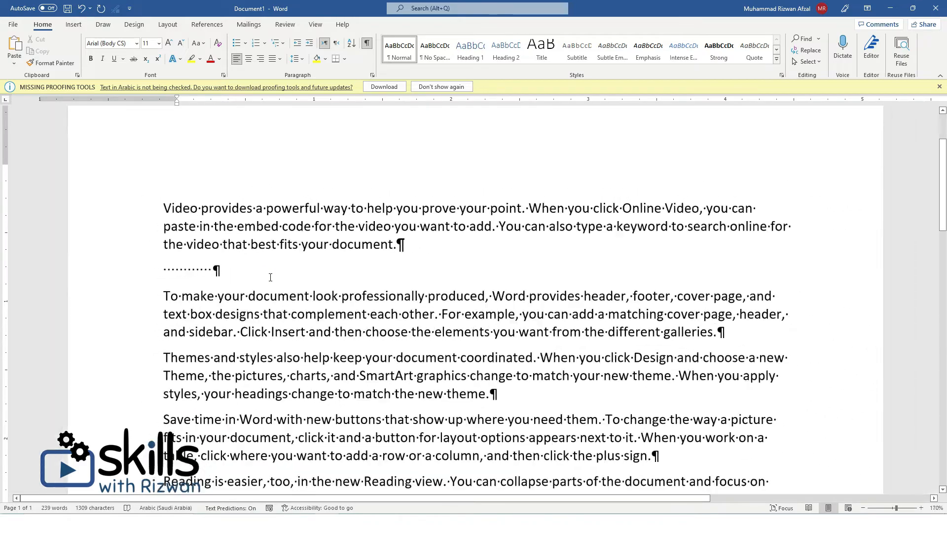
scroll(270, 276, "down", 1)
Step: Insert a row of tabs at the end of the first paragraph to demonstrate the tab marks
left_click(418, 228)
key("Tab")
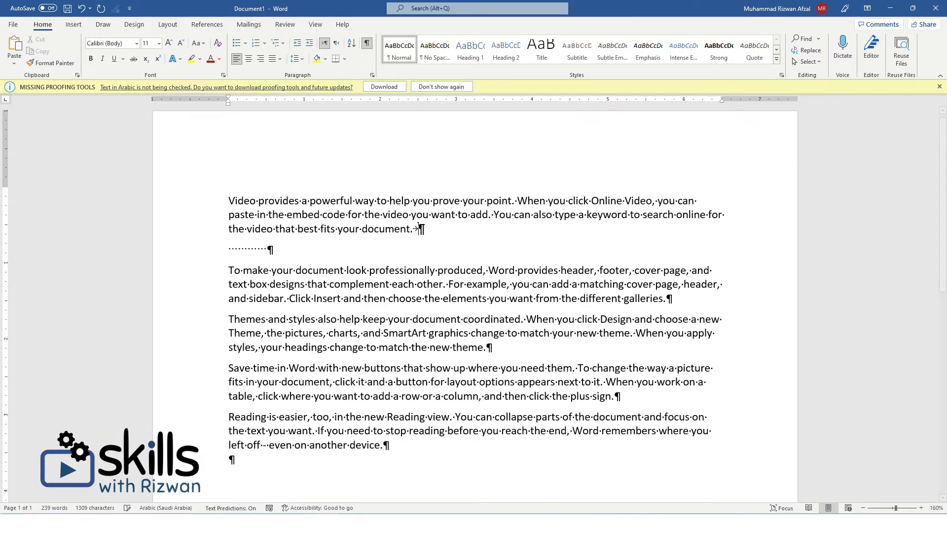
key("Tab")
key("Tab")
key("Tab")
key("Tab")
key("Tab")
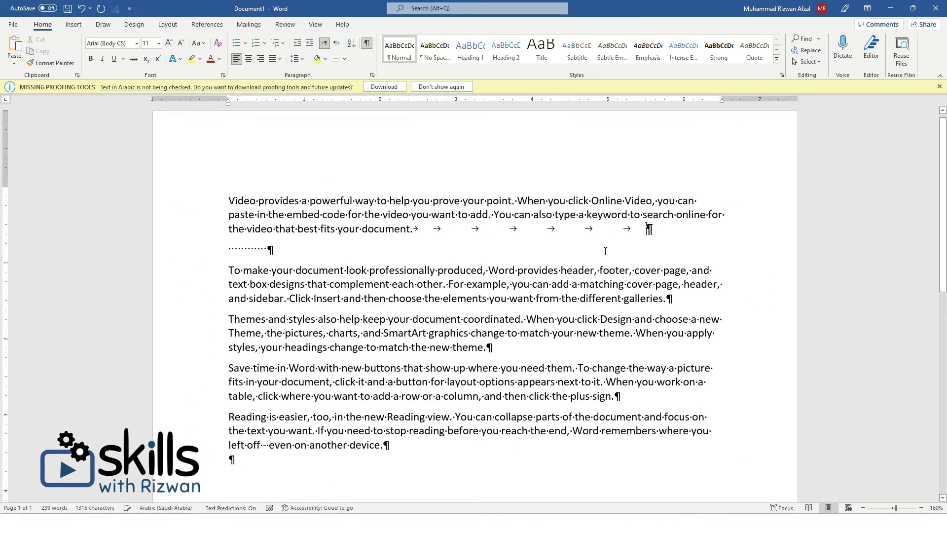
Step: Undo the inserted tabs and spaces, and delete the blank line below the first paragraph with formatting marks hidden
key("ctrl+z")
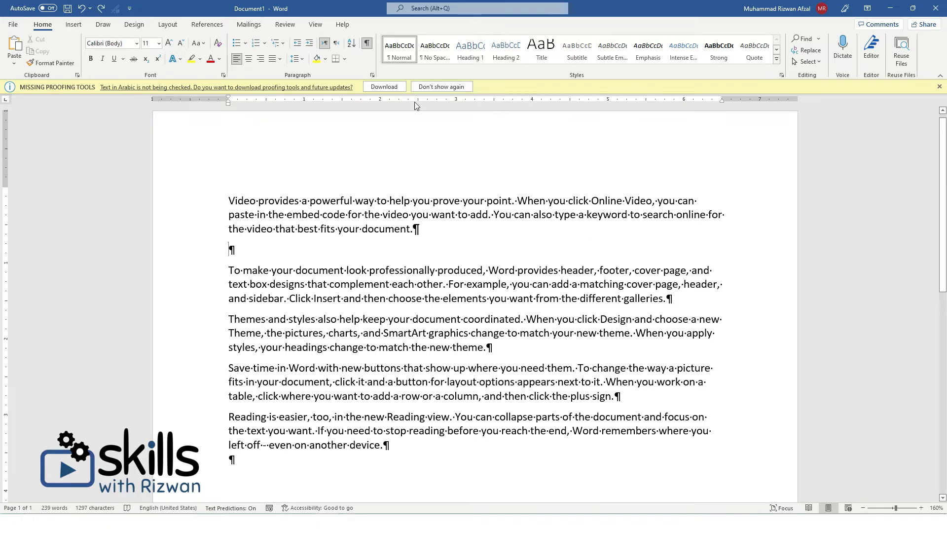
left_click(366, 44)
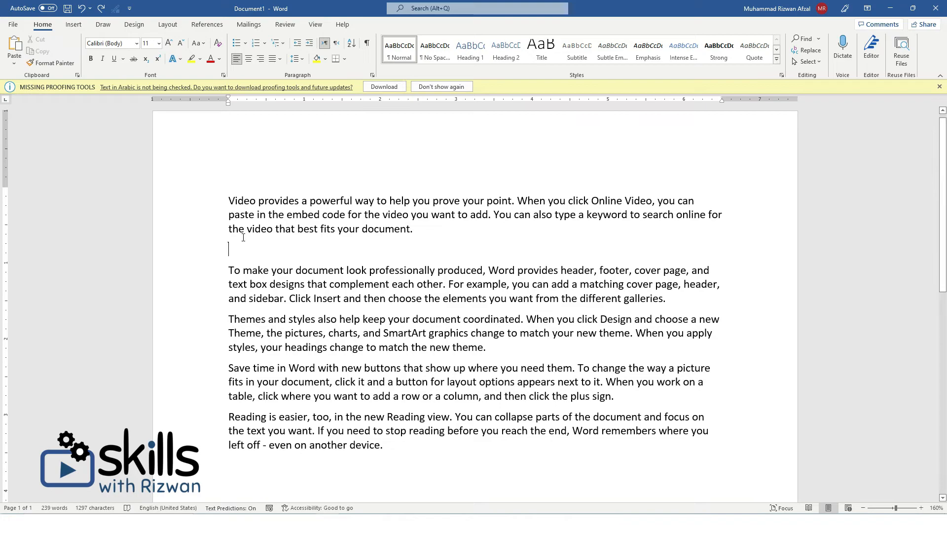
key("Delete")
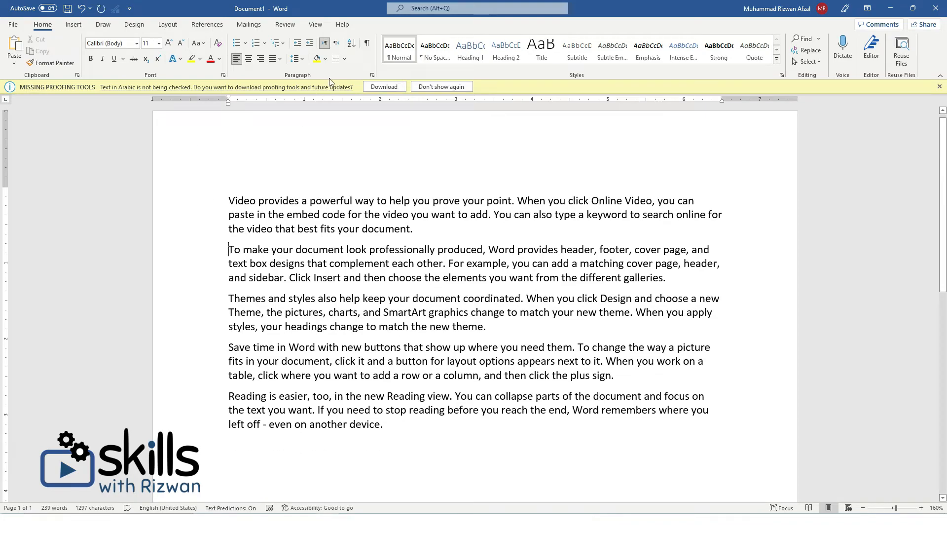
Step: Apply ½ pt top, left, right and inner horizontal borders to all five paragraphs through Borders and Shading, and undo them
left_click_drag(205, 205, 391, 429)
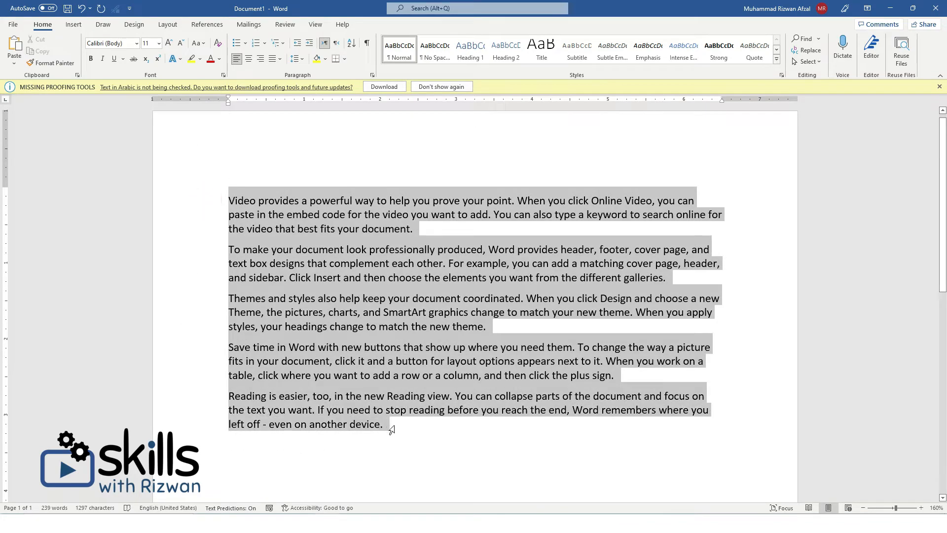
left_click(346, 58)
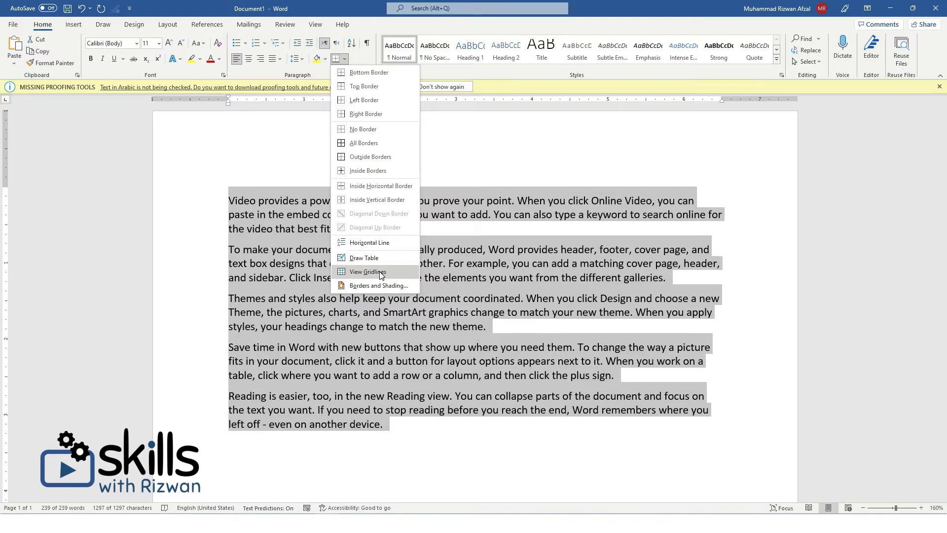
left_click(375, 285)
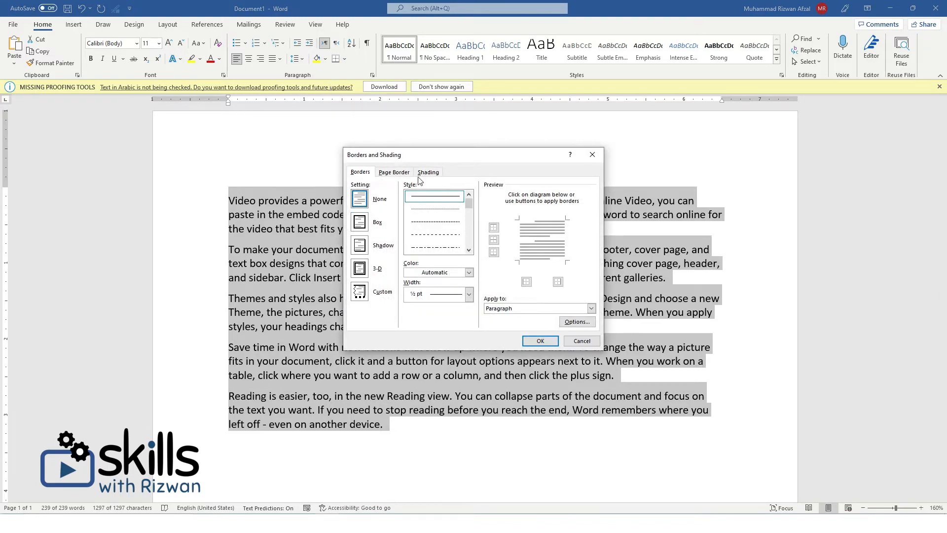
left_click_drag(455, 156, 688, 137)
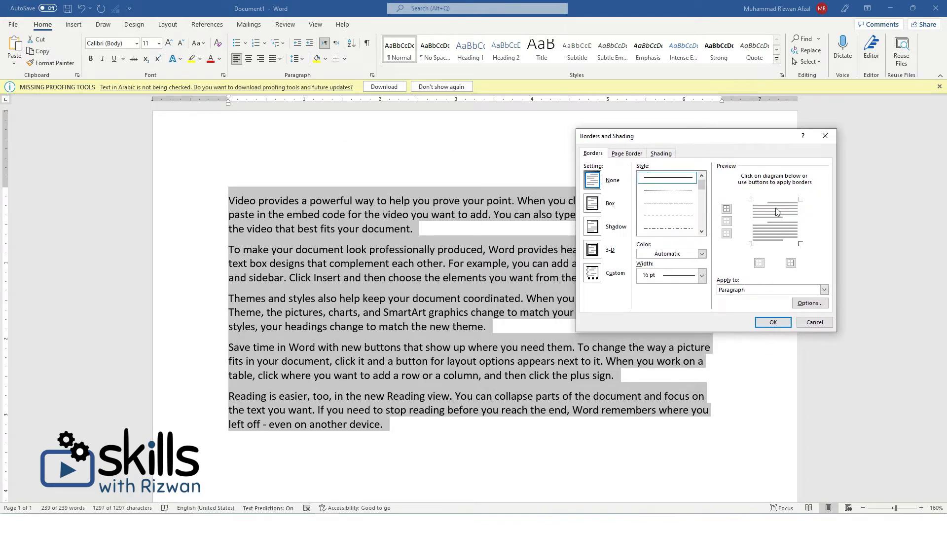
left_click(753, 209)
left_click(775, 201)
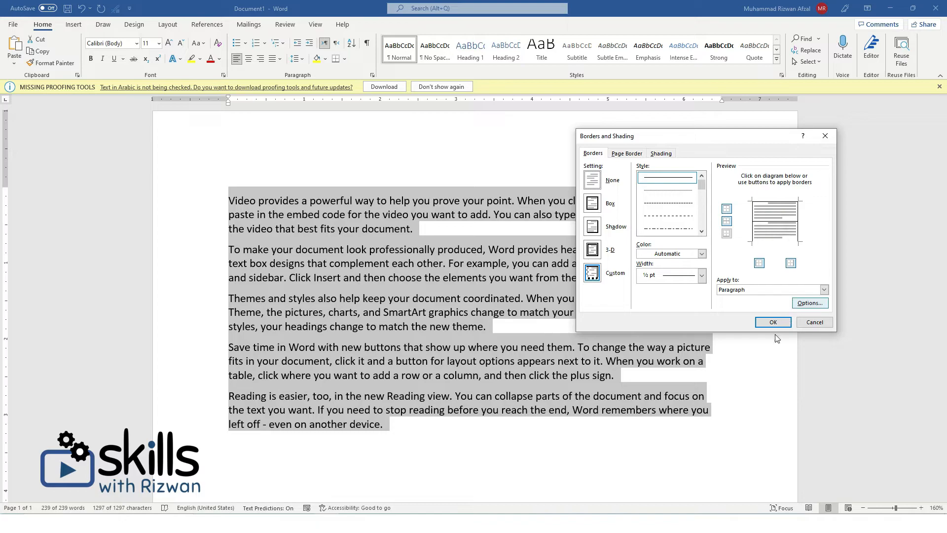
left_click(771, 321)
left_click(419, 447)
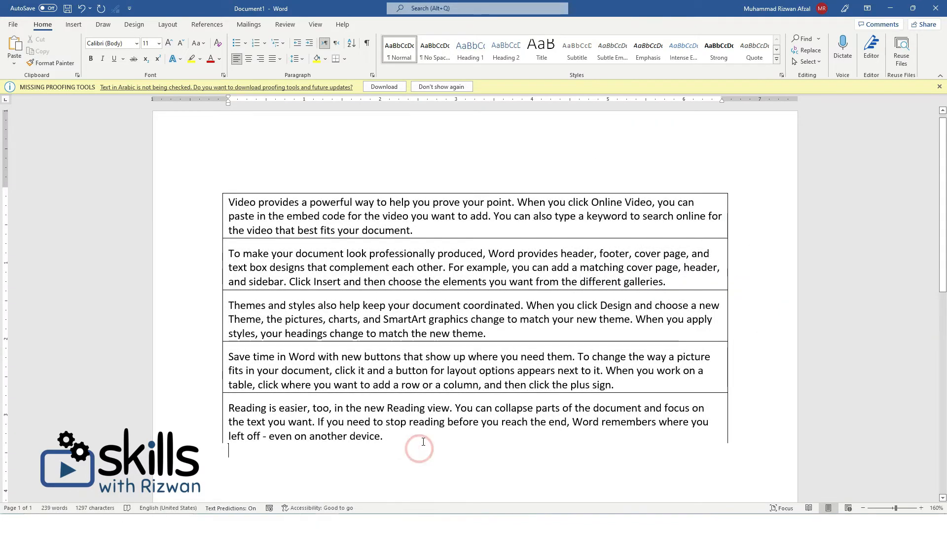
key("ctrl+z")
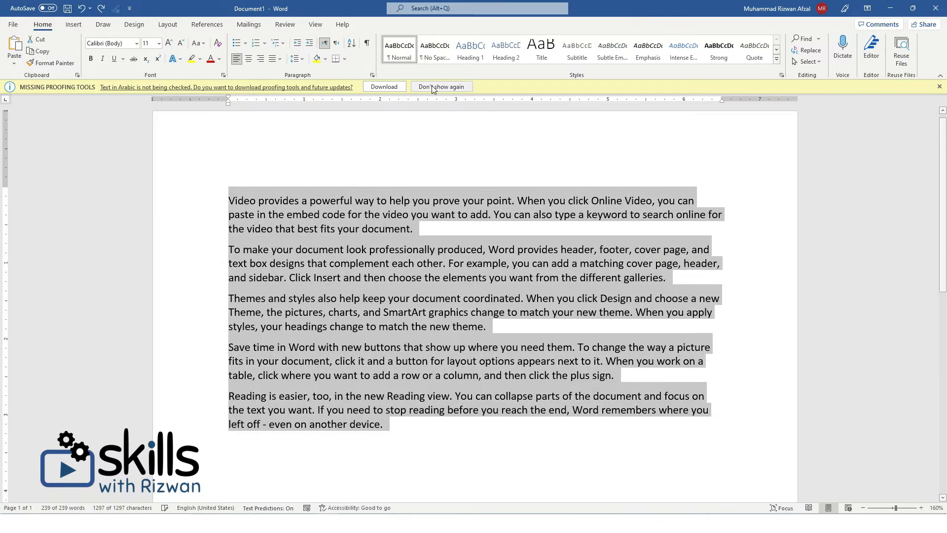
Step: Reopen Borders and Shading and choose a Box paragraph border with a multi-line style
left_click(350, 58)
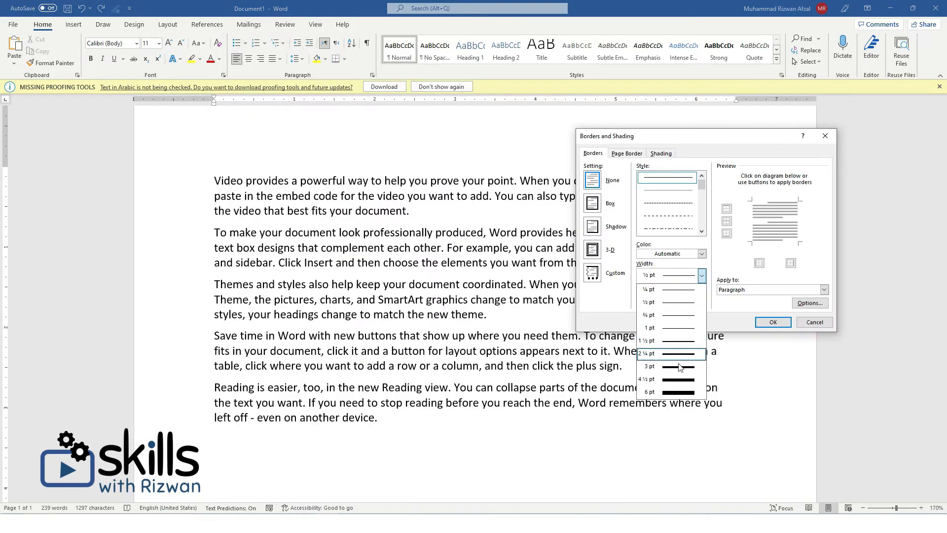
left_click(683, 380)
left_click(656, 226)
scroll(657, 222, "down", 4)
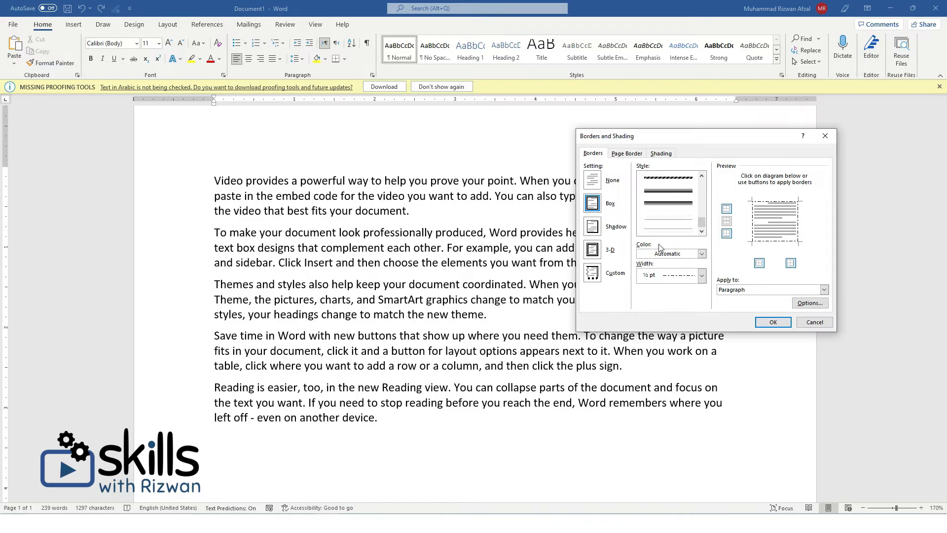
left_click(657, 225)
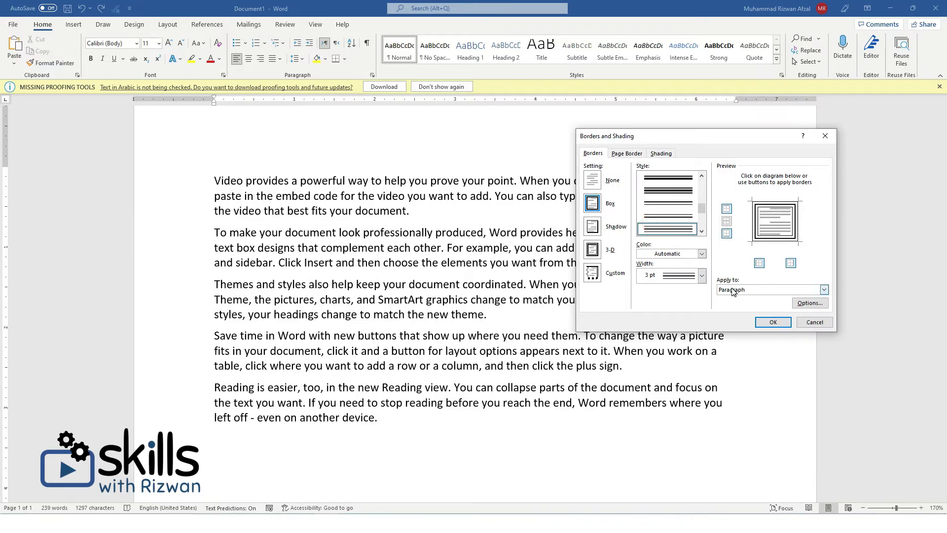
Step: Set the multi-line box border to dark green with a 2 ¼ pt width and apply it around the paragraphs
left_click(824, 290)
left_click(658, 253)
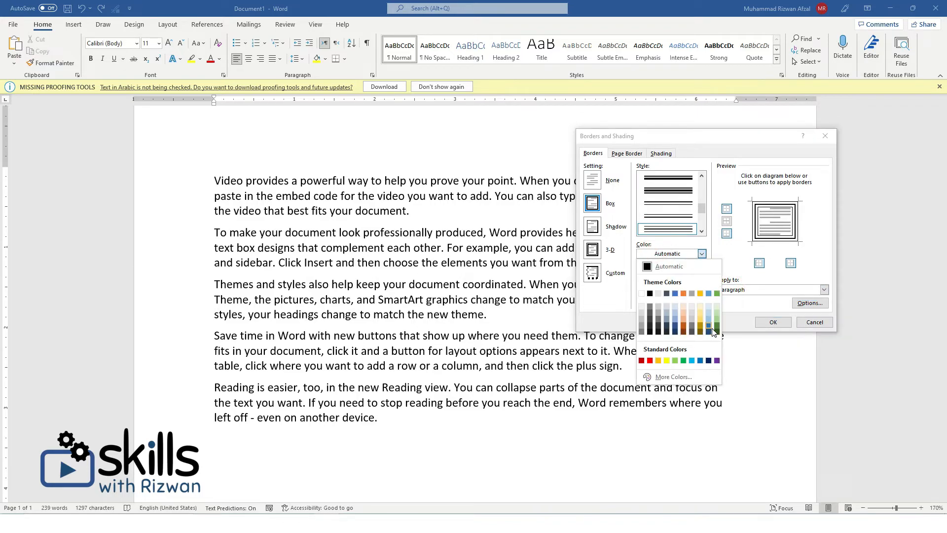
left_click(716, 332)
left_click(702, 275)
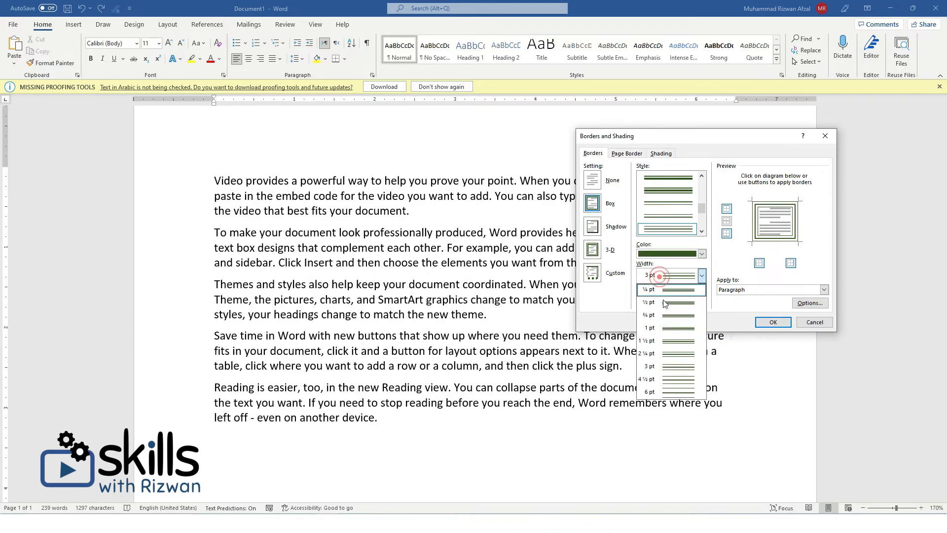
left_click(677, 368)
left_click(773, 321)
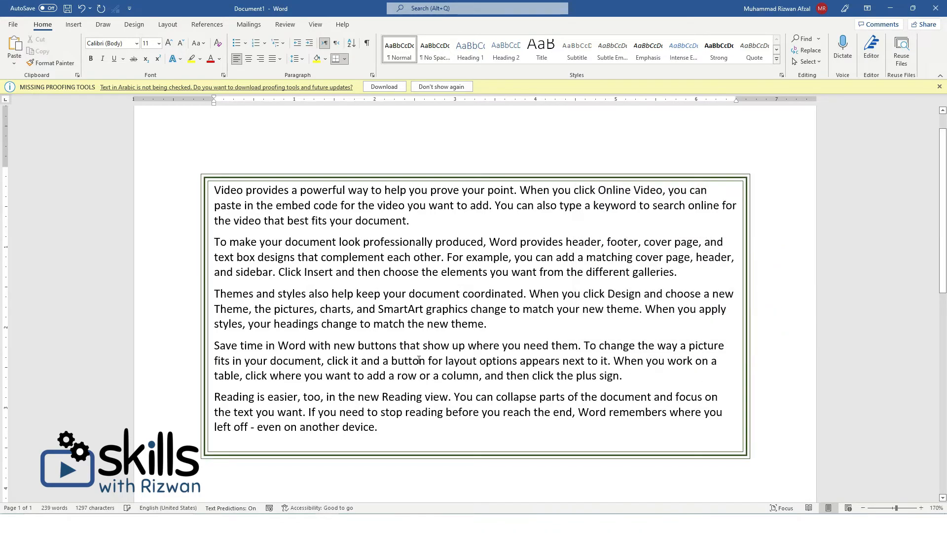
left_click(264, 278)
left_click(223, 211)
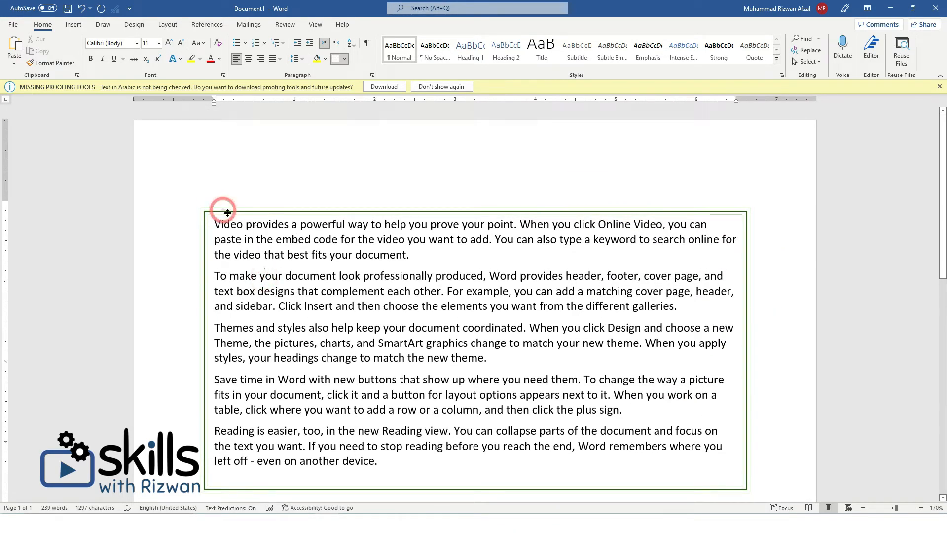
Step: Select the whole text and change its paragraph border setting from Box to Shadow through Borders and Shading
triple_click(224, 222)
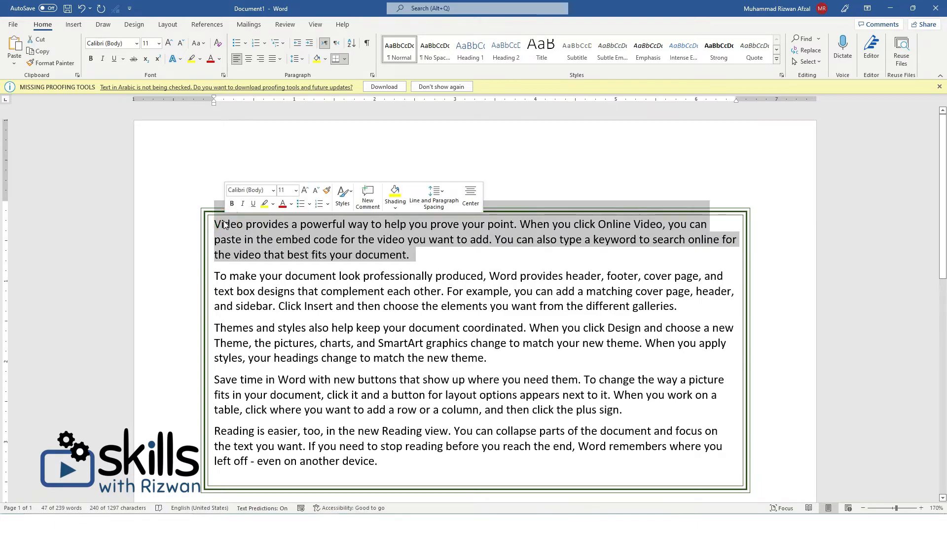
key("ctrl+a")
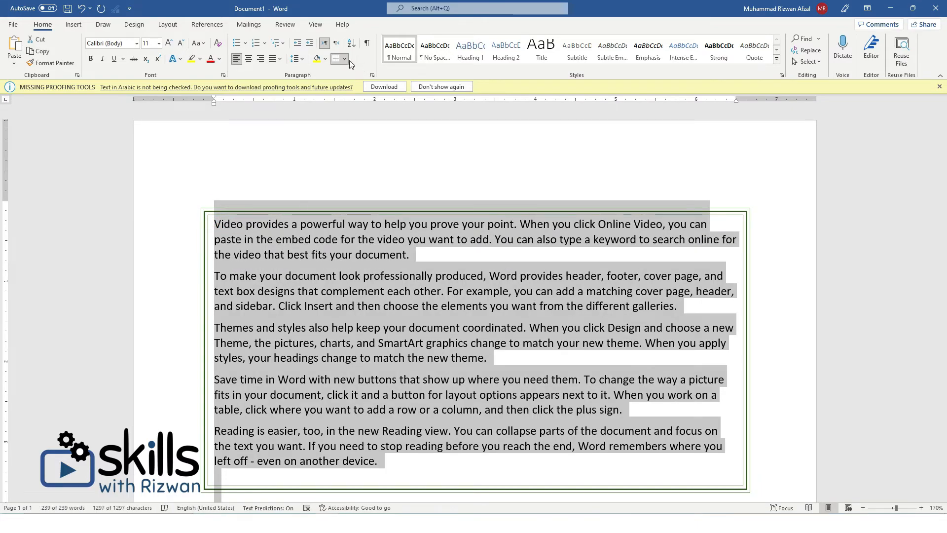
left_click(345, 59)
left_click(373, 285)
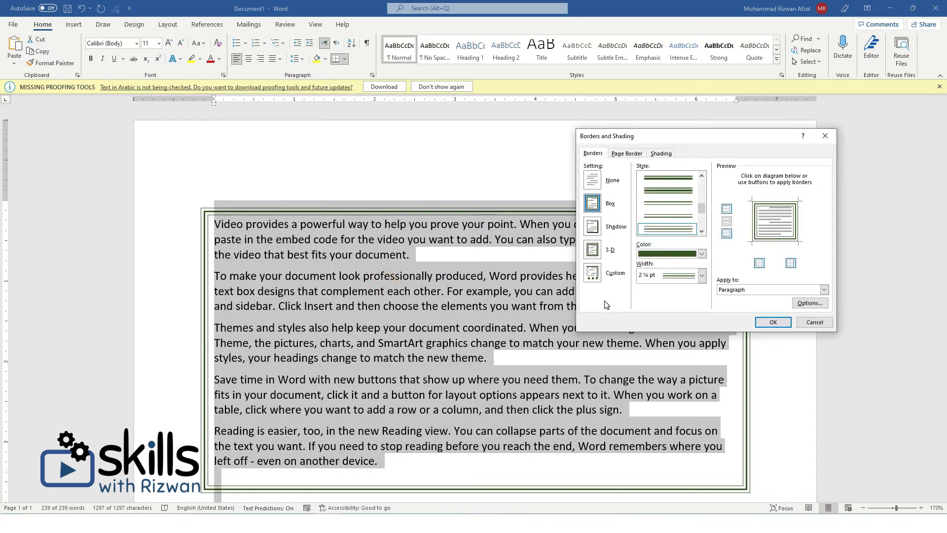
left_click(593, 250)
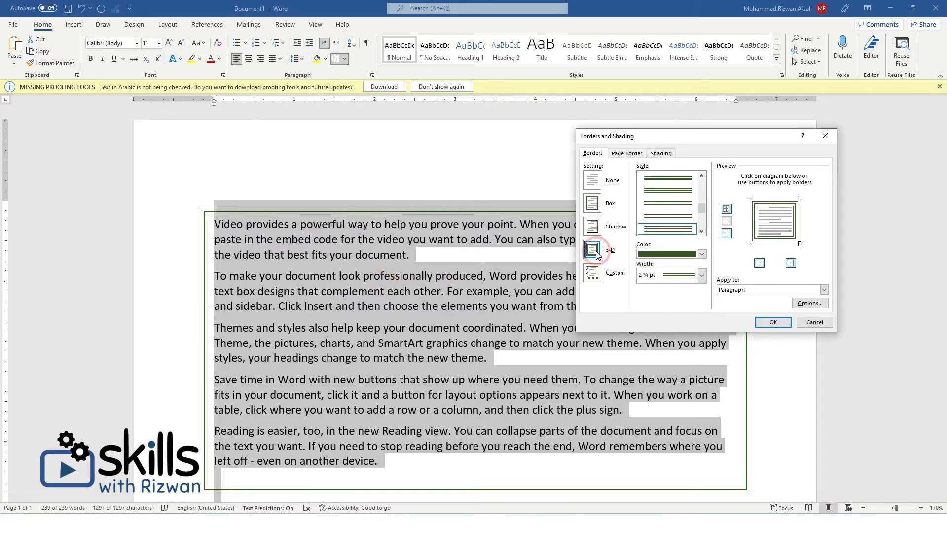
left_click(594, 225)
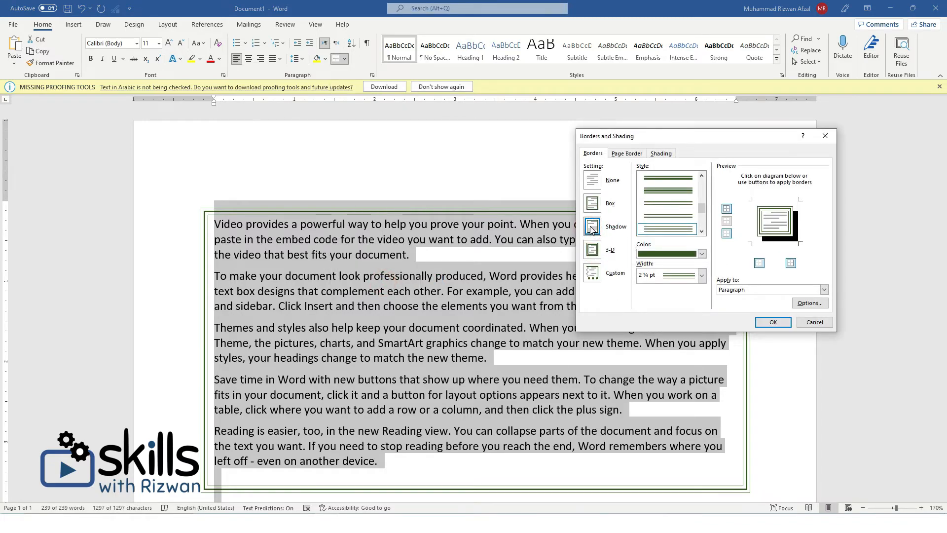
left_click(759, 323)
left_click(767, 343)
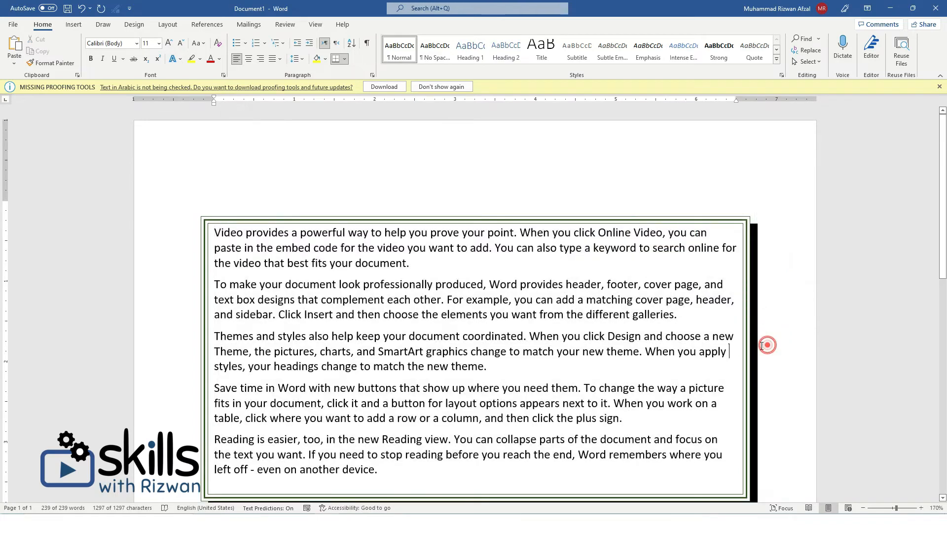
scroll(709, 417, "down", 3)
scroll(658, 376, "up", 3)
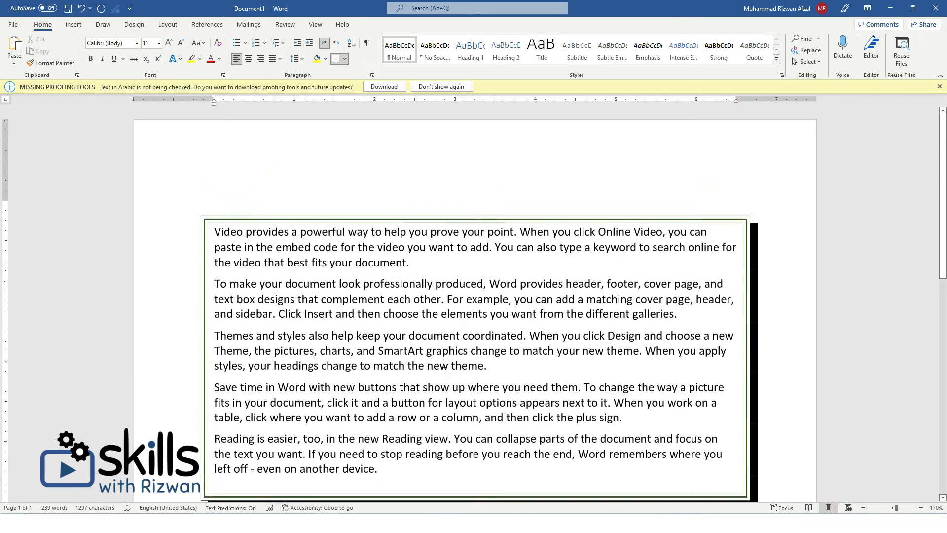
Step: Apply a 3-D paragraph border to the whole text with a thick 3 pt green line style through Borders and Shading
left_click(450, 340)
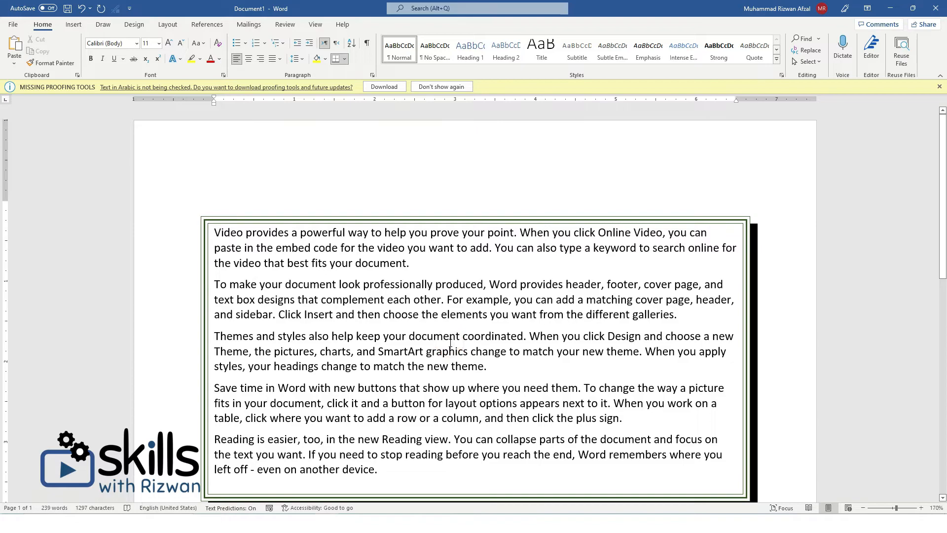
key("ctrl+a")
left_click(345, 58)
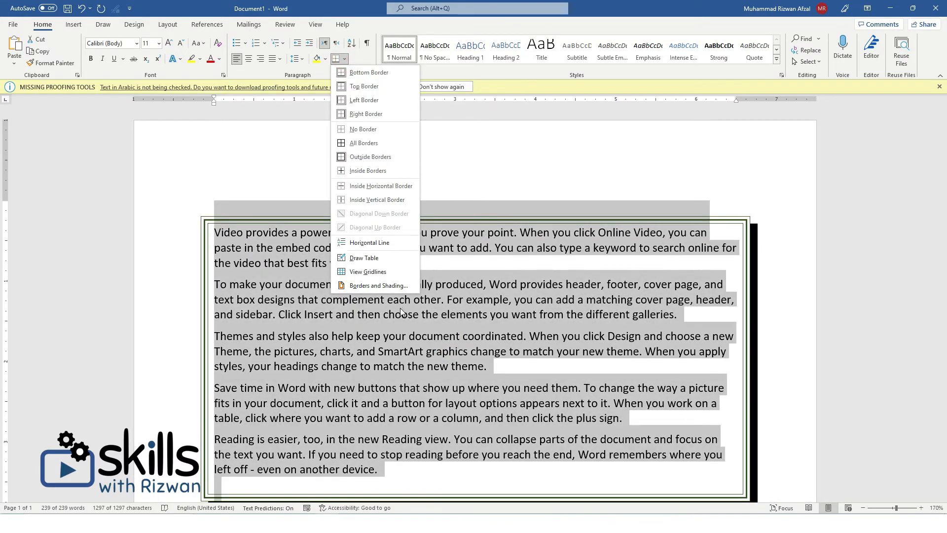
left_click(378, 285)
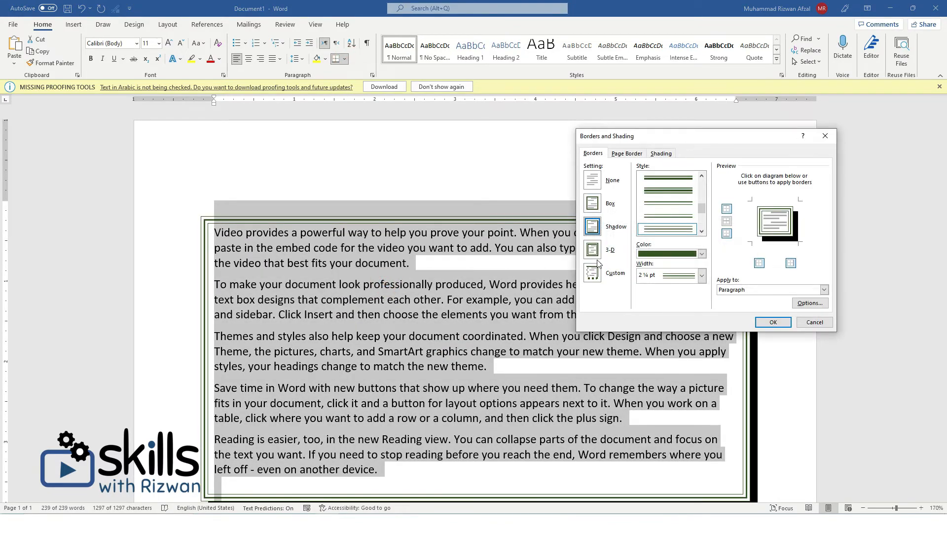
left_click(594, 250)
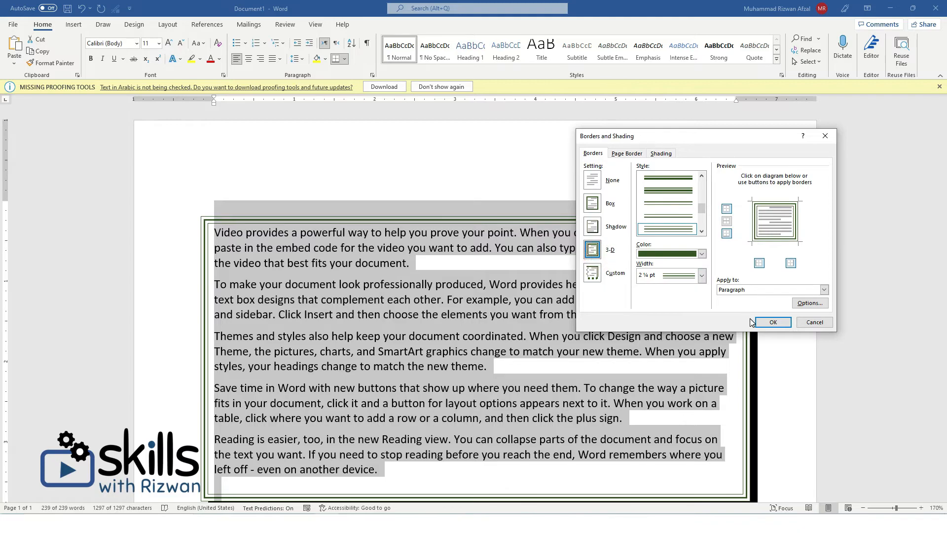
left_click(701, 253)
scroll(672, 232, "down", 1)
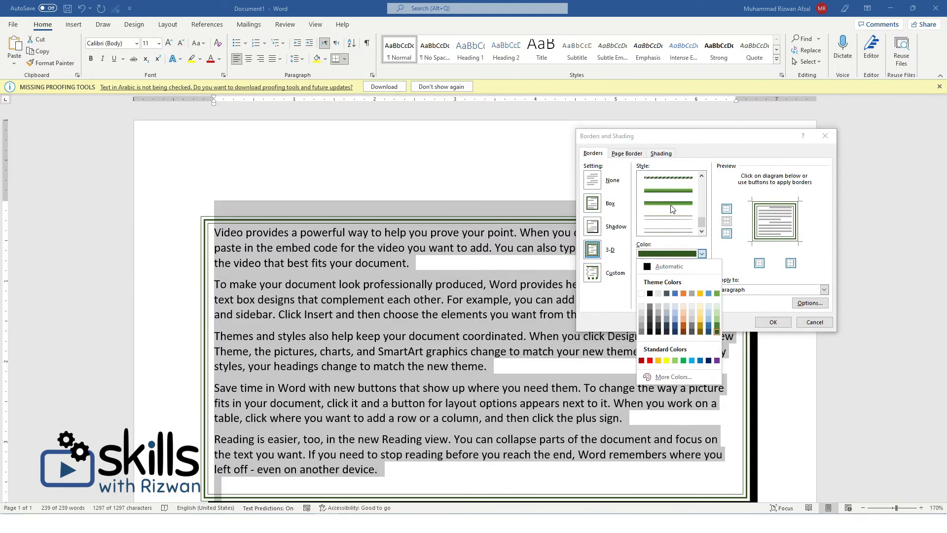
left_click(671, 206)
left_click(760, 321)
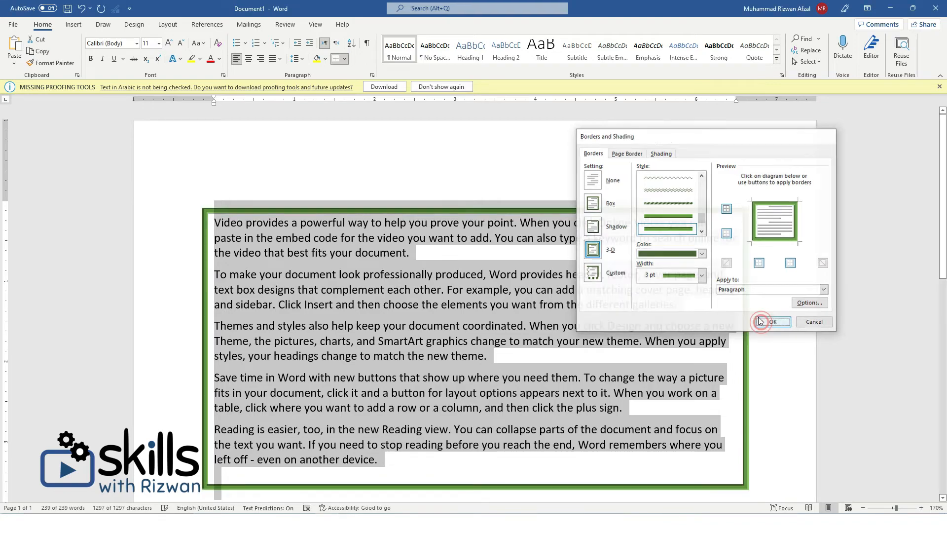
left_click(744, 339)
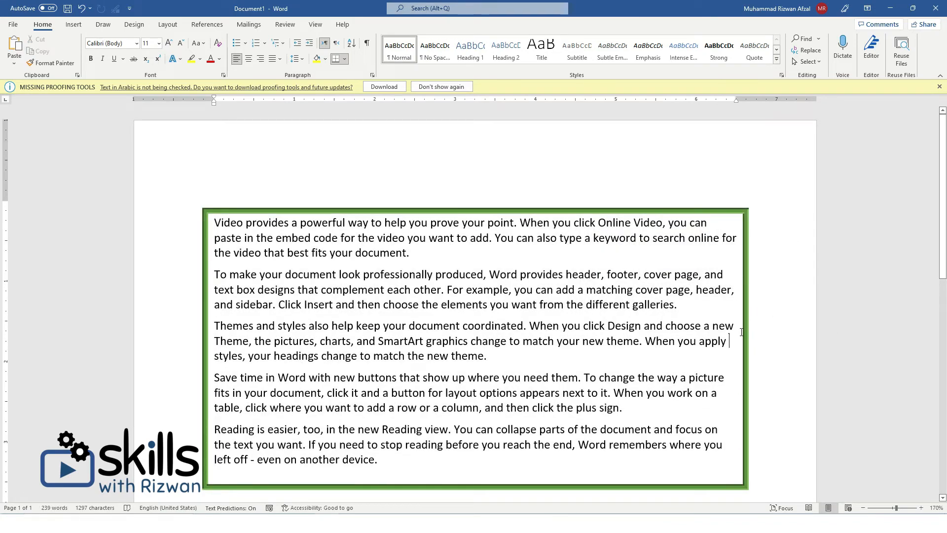
Step: Apply All Borders to the whole text so that each paragraph is enclosed in its own box
scroll(716, 323, "down", 4)
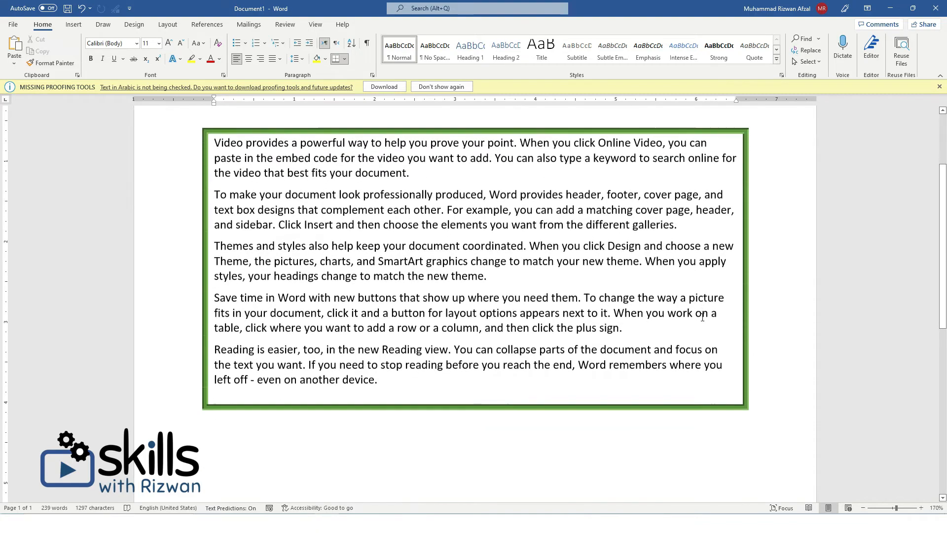
scroll(743, 334, "up", 13)
scroll(742, 334, "up", 12)
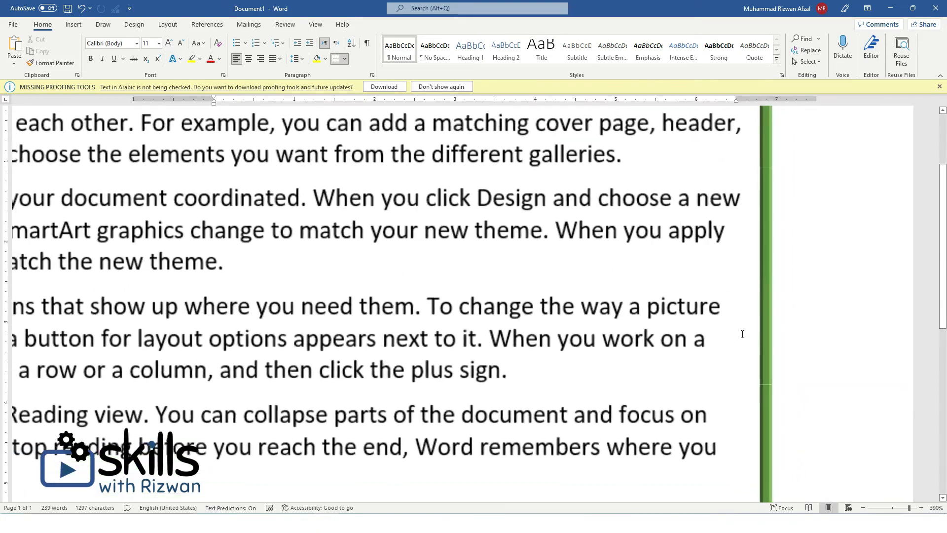
scroll(851, 288, "down", 20)
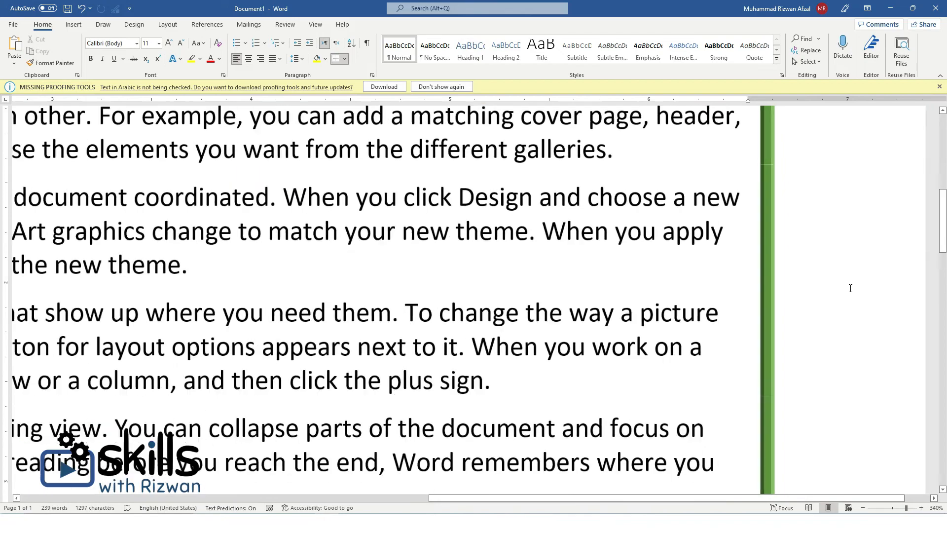
scroll(585, 244, "up", 3)
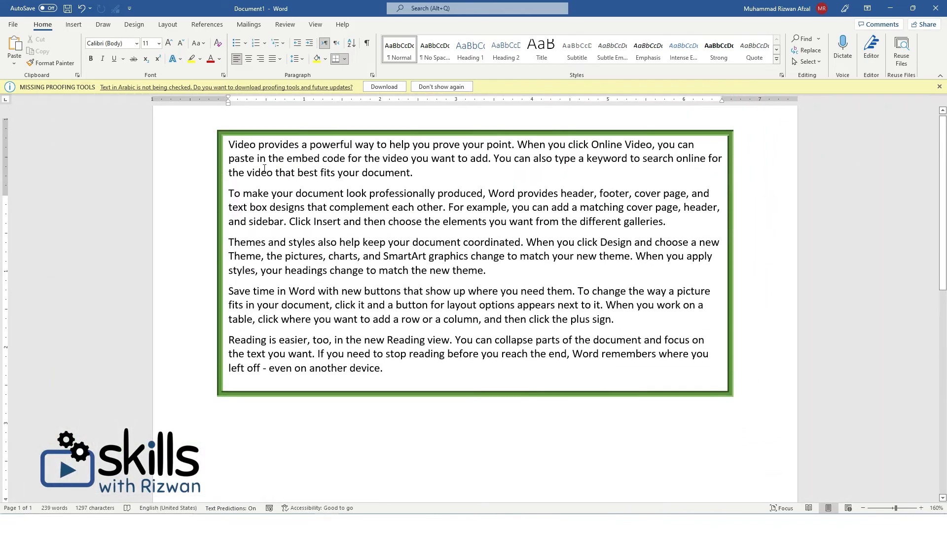
key("ctrl+a")
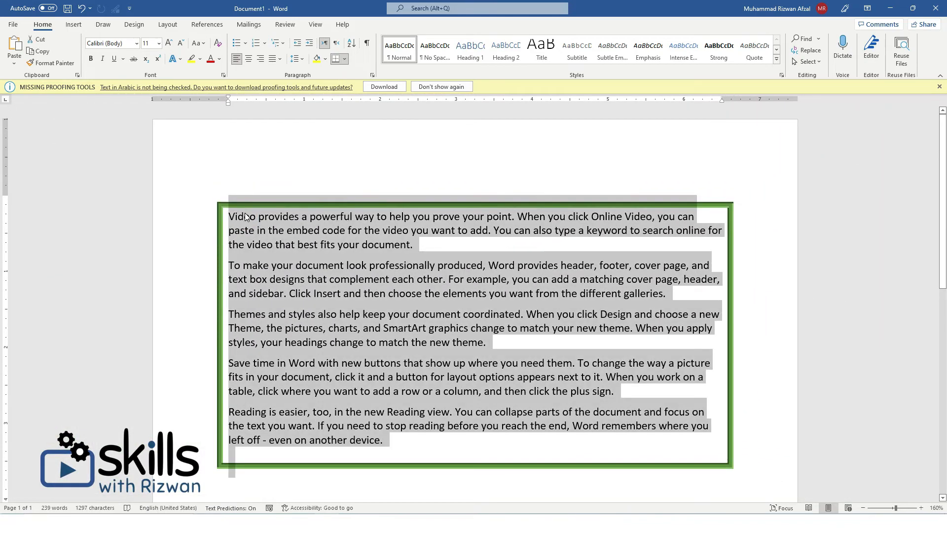
left_click(346, 59)
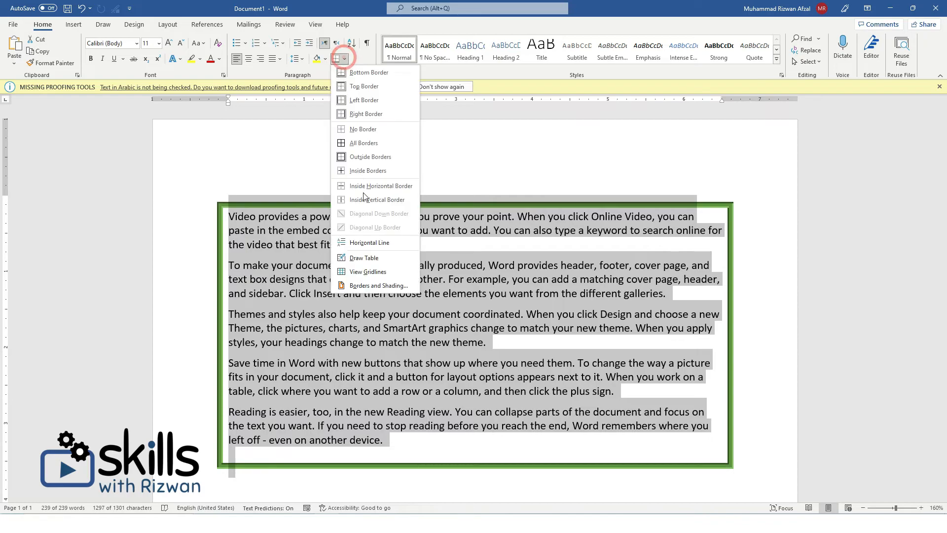
left_click(360, 143)
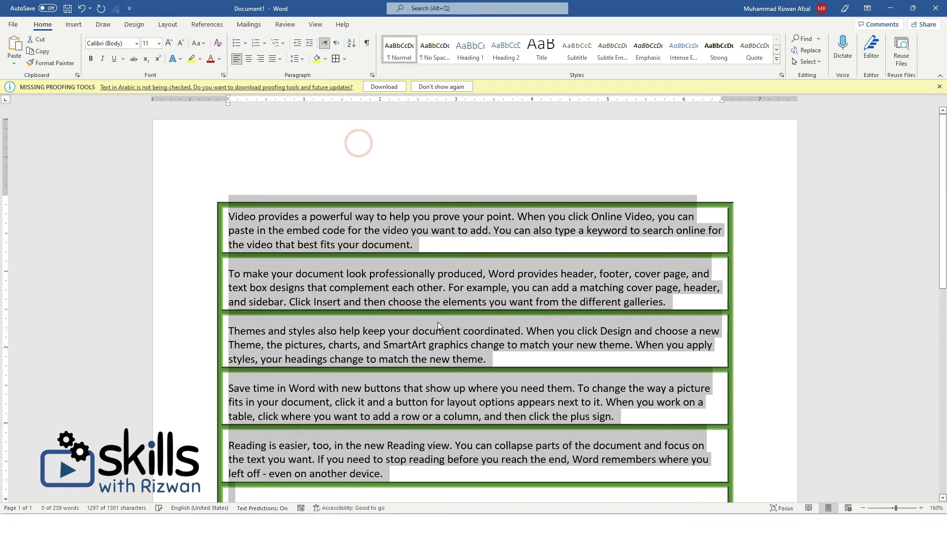
scroll(437, 322, "down", 3)
left_click(446, 320)
scroll(404, 349, "up", 3)
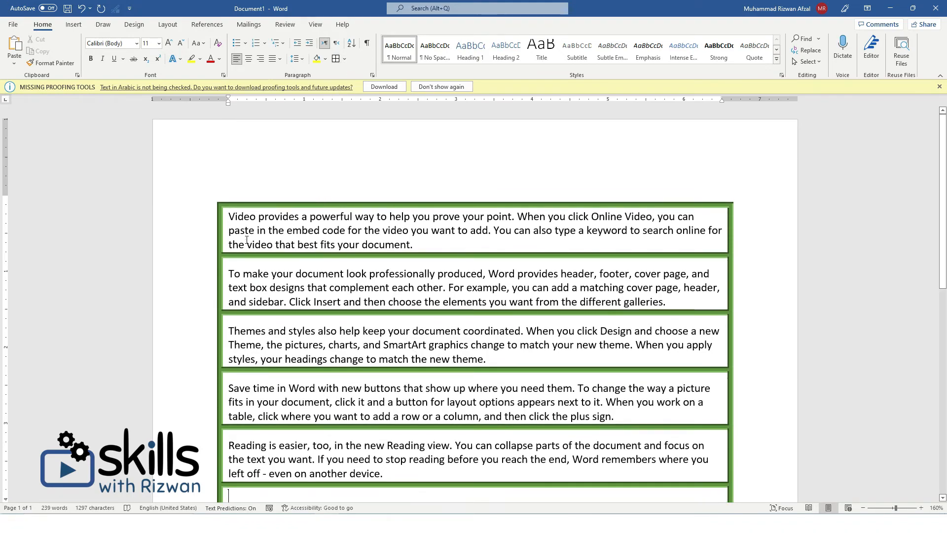
Step: Open Borders and Shading for the whole text and review the Page Border and Shading settings
key("ctrl+a")
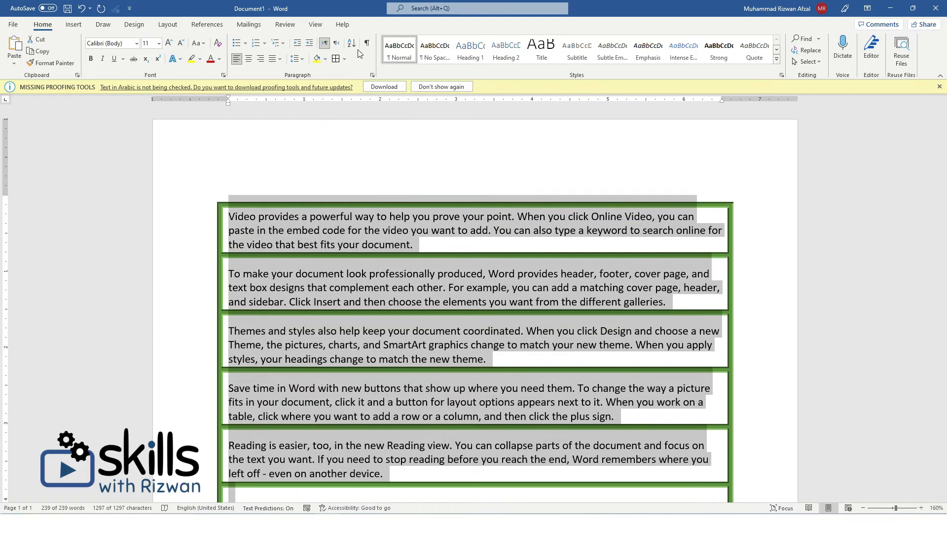
left_click(344, 59)
left_click(380, 286)
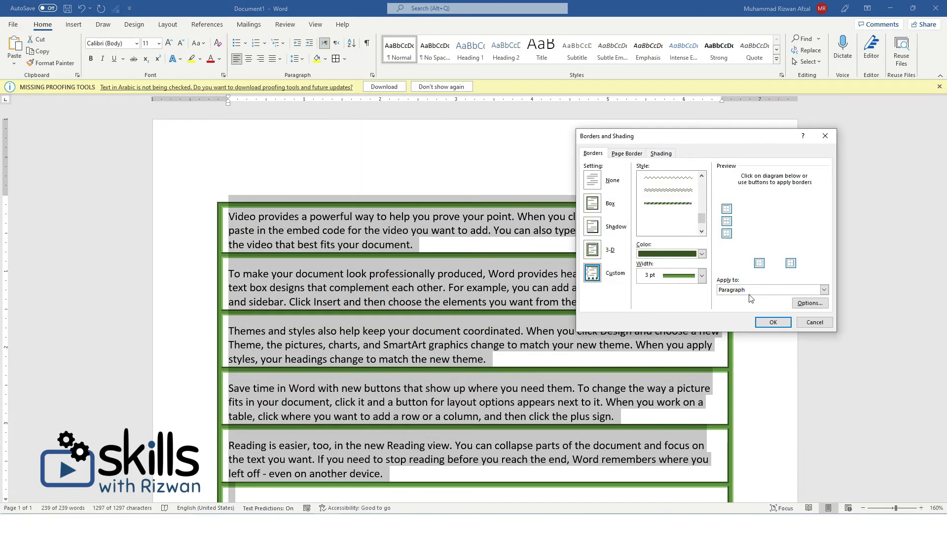
left_click(629, 155)
left_click(652, 155)
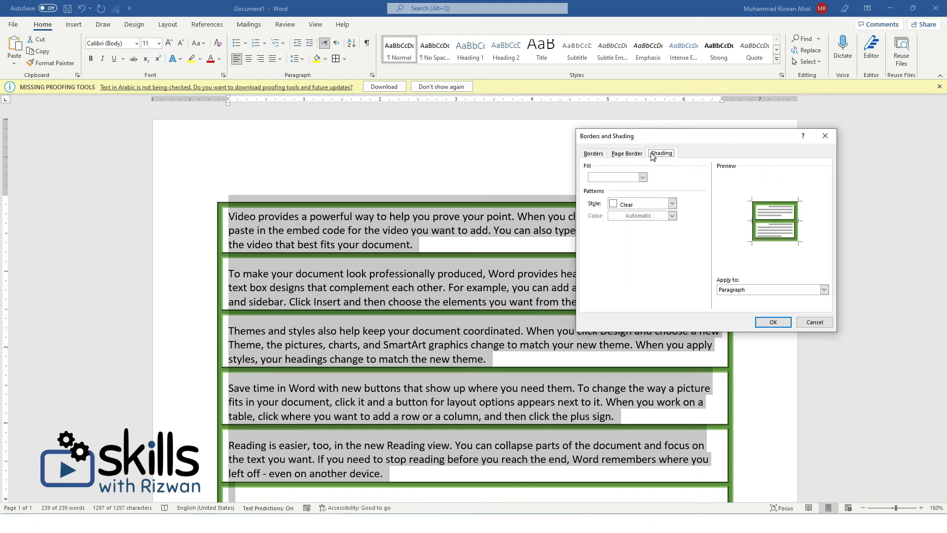
left_click(593, 154)
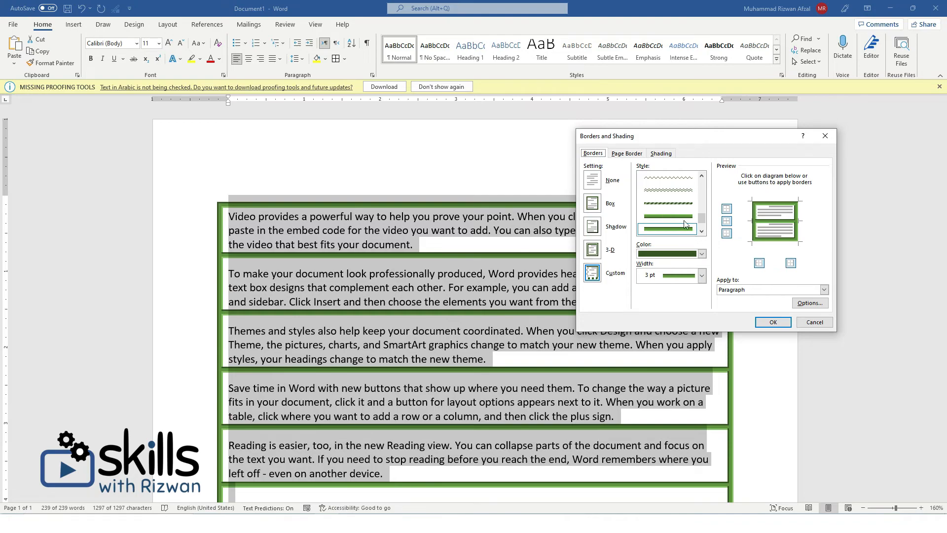
Step: Try to give the custom paragraph borders a different 3 pt multi-line style
scroll(684, 224, "up", 5)
left_click(679, 229)
scroll(679, 230, "down", 2)
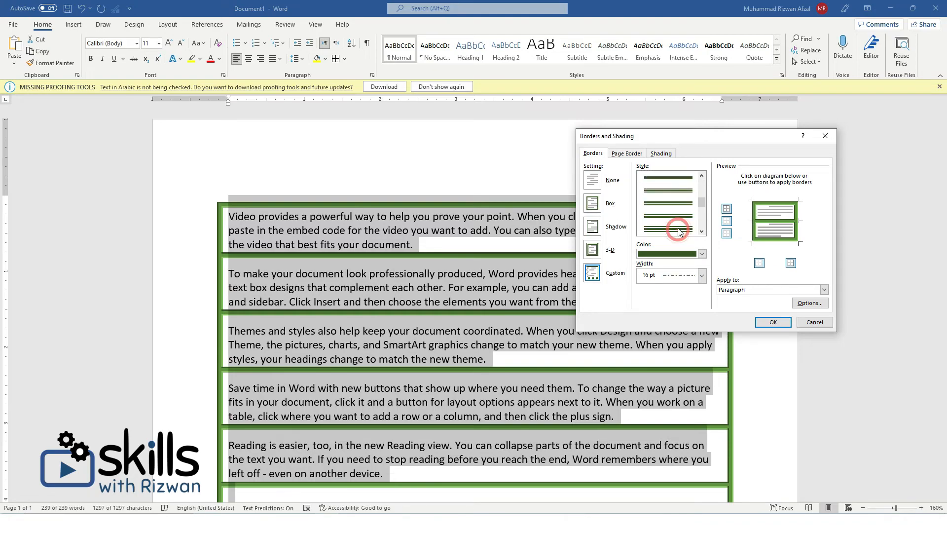
left_click(678, 229)
left_click(773, 322)
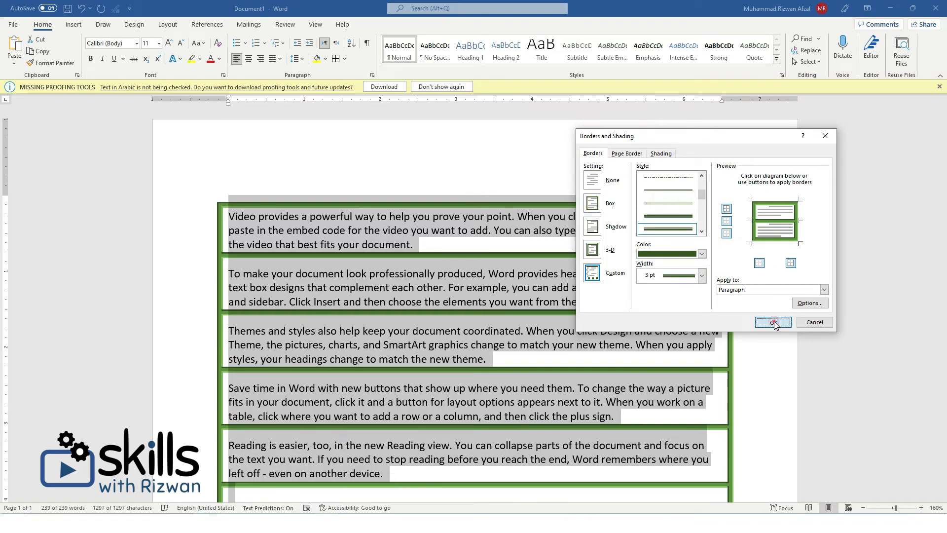
scroll(479, 304, "down", 3)
left_click(491, 300)
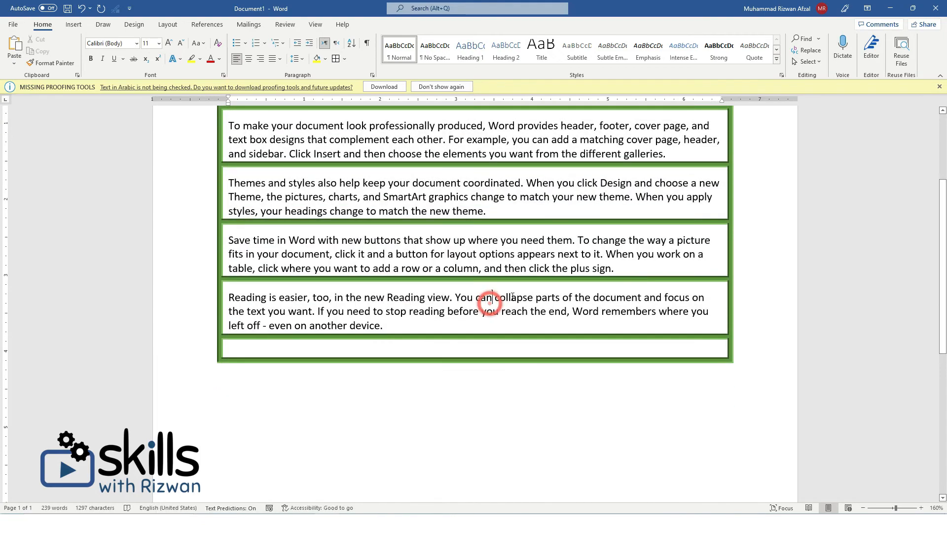
Step: Dismiss the missing proofing tools notice above the document
scroll(434, 214, "up", 3)
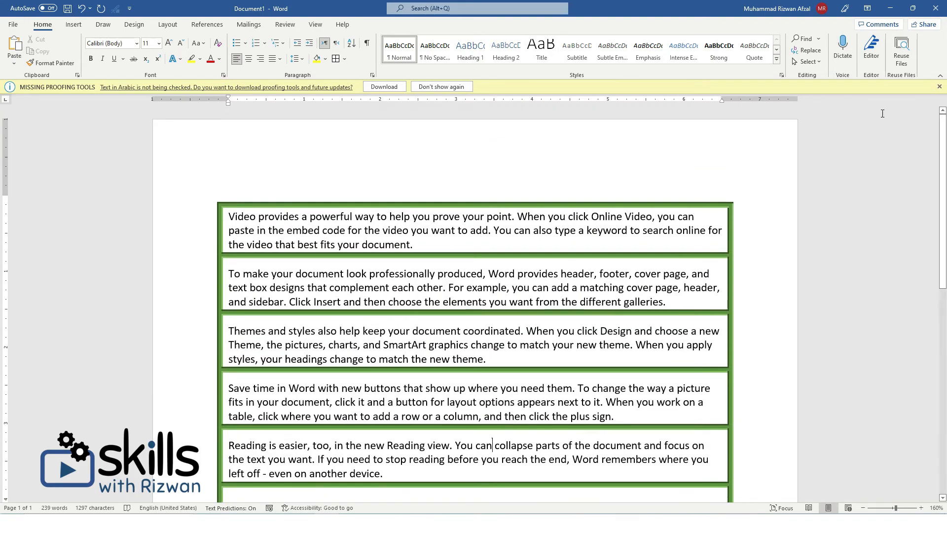
left_click(939, 86)
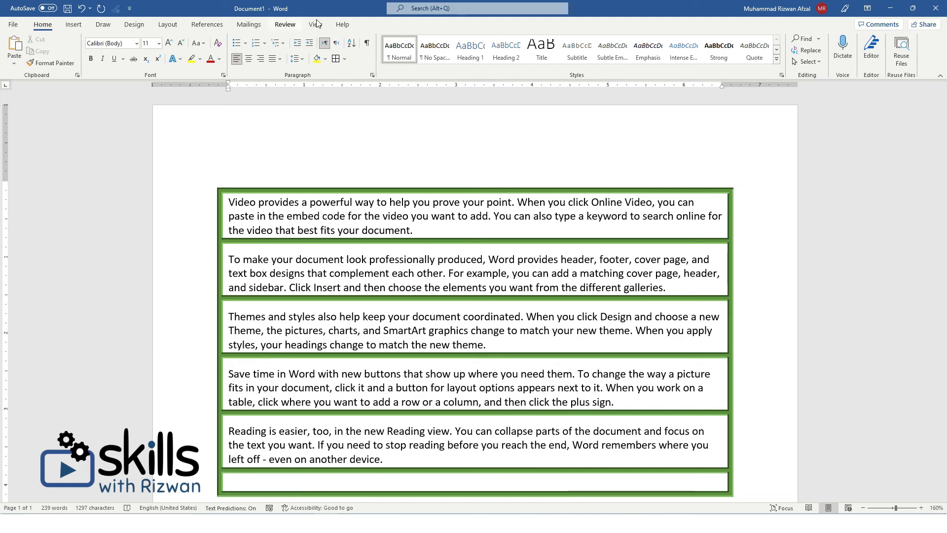
Step: Sort all the paragraphs by text in ascending order and check the opening words of each one
left_click_drag(225, 201, 564, 457)
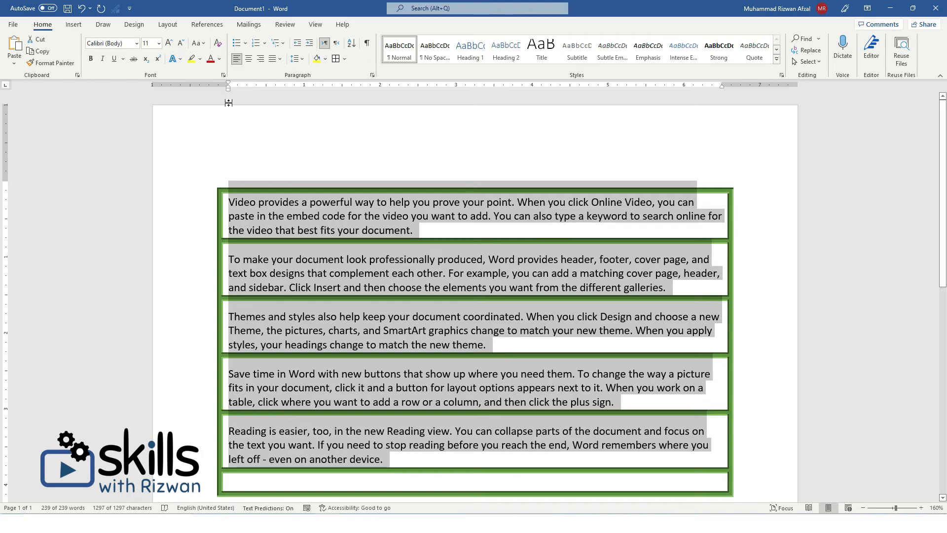
left_click(351, 44)
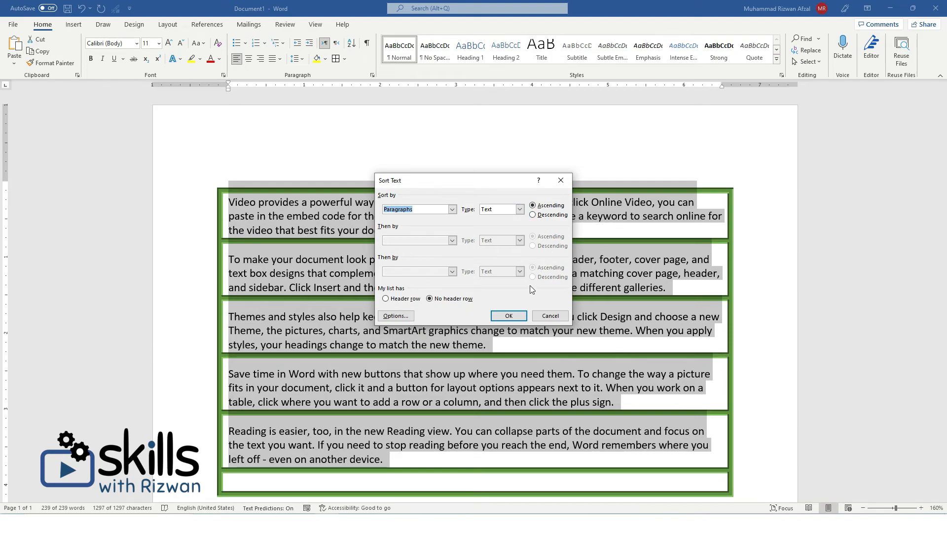
left_click(509, 315)
left_click(233, 202)
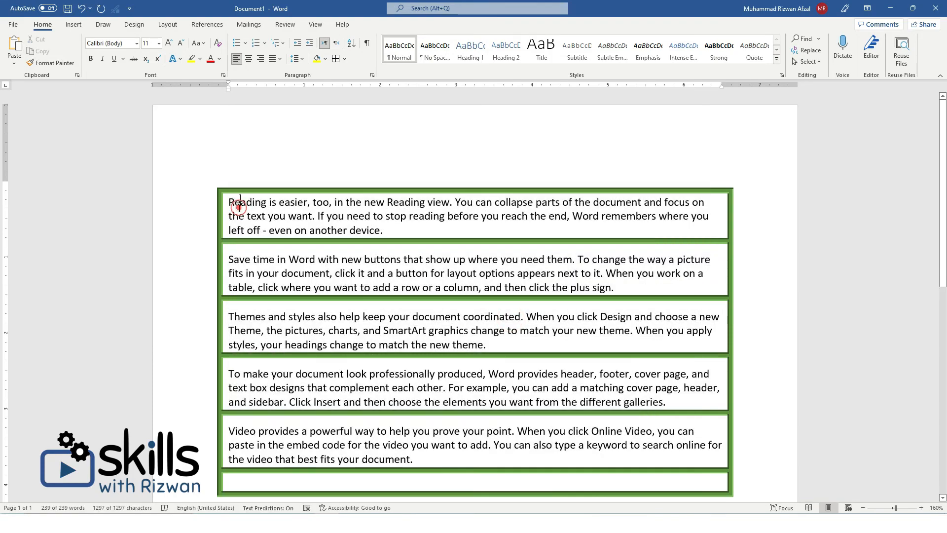
left_click_drag(234, 201, 290, 201)
left_click_drag(244, 259, 291, 260)
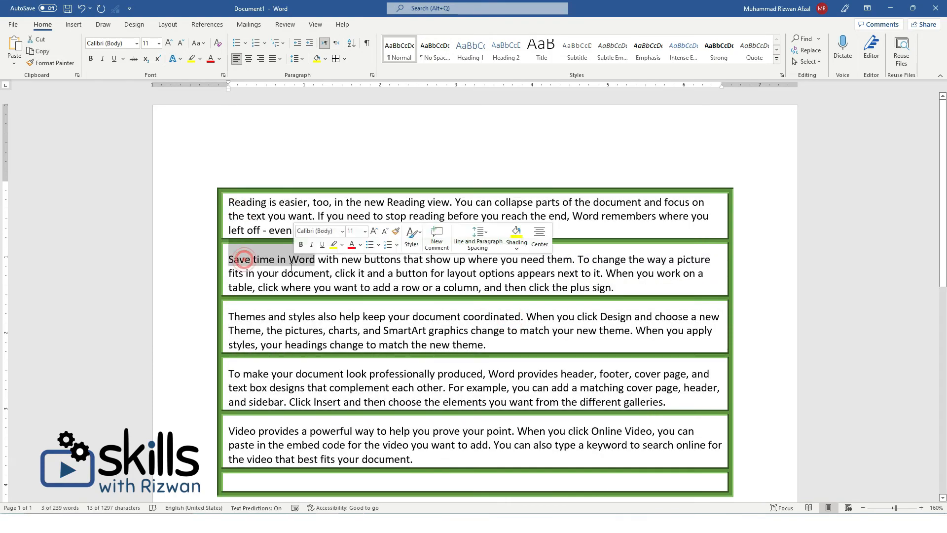
left_click_drag(240, 309, 418, 336)
left_click(290, 402)
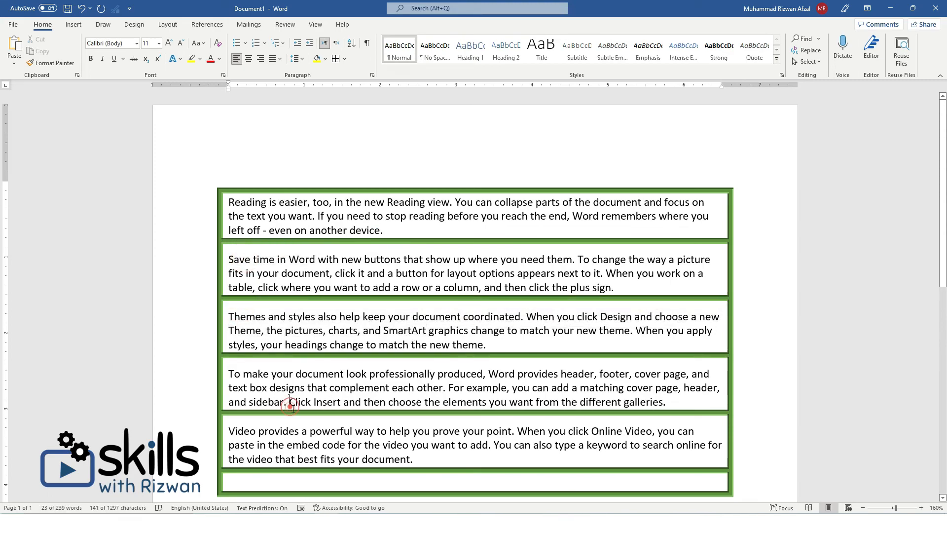
triple_click(237, 429)
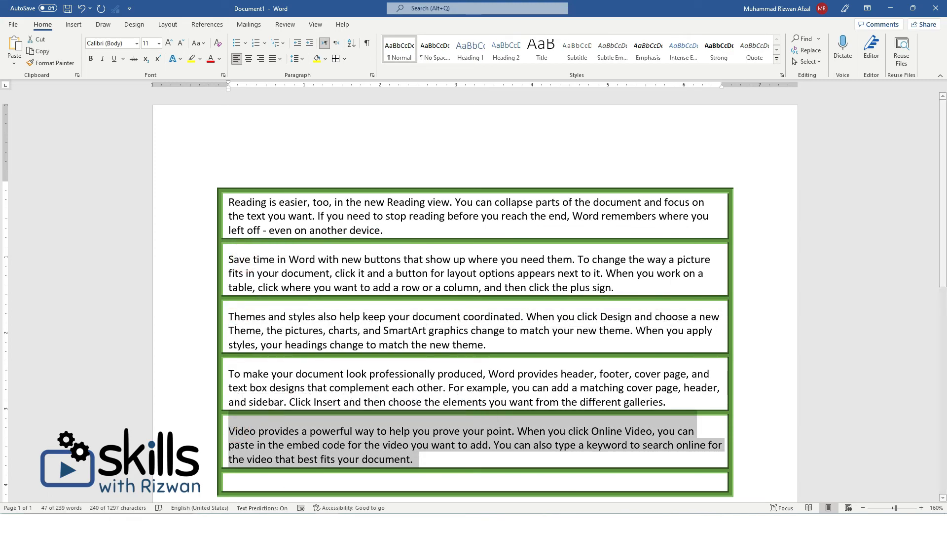
left_click(384, 384)
Step: Remove the empty last paragraph below the text and switch the keyboard input language from Urdu to English
scroll(305, 375, "down", 4)
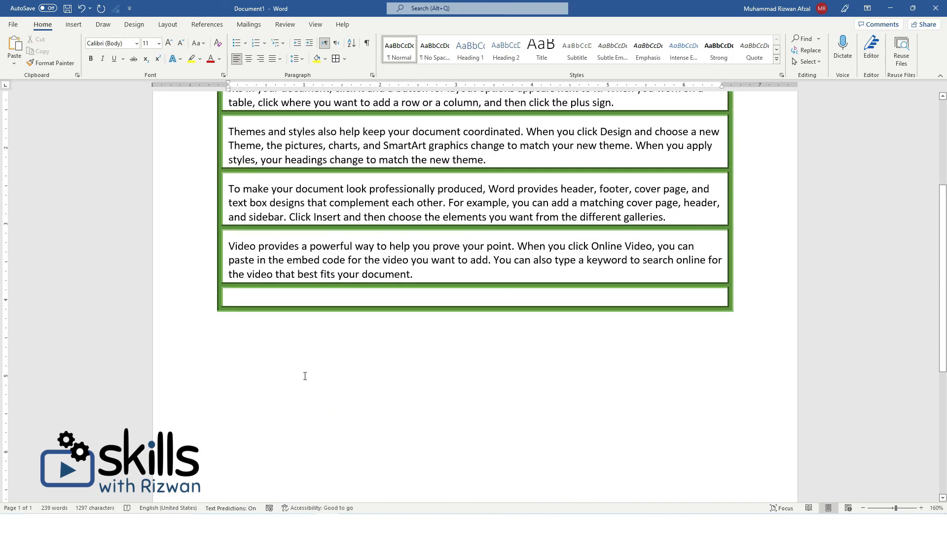
left_click(263, 299)
type("ج")
key("BackSpace")
key("BackSpace")
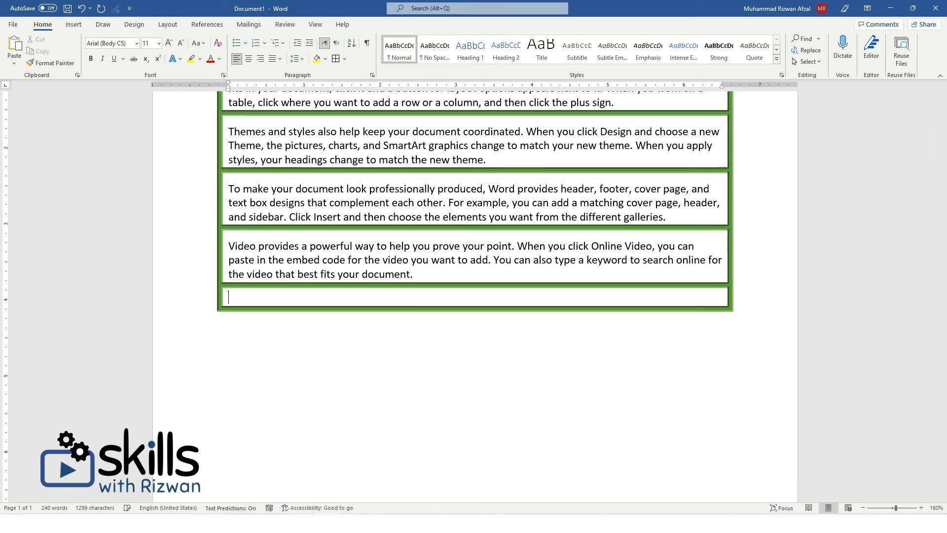
key("super+space")
key("super+space")
key("super+space")
key("super+space")
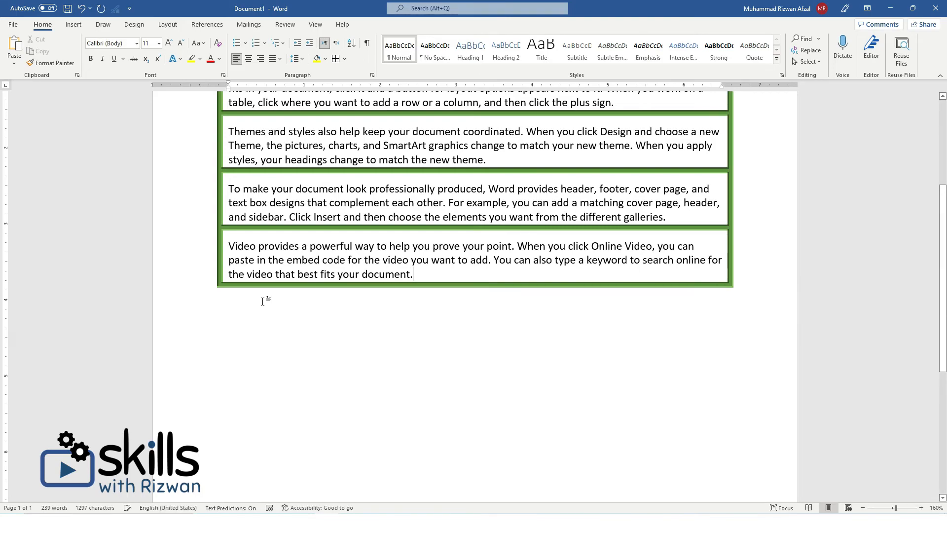
Step: Add the city names LAHORE and KARACHI as separate paragraphs after the last paragraph
key("Return")
type("L")
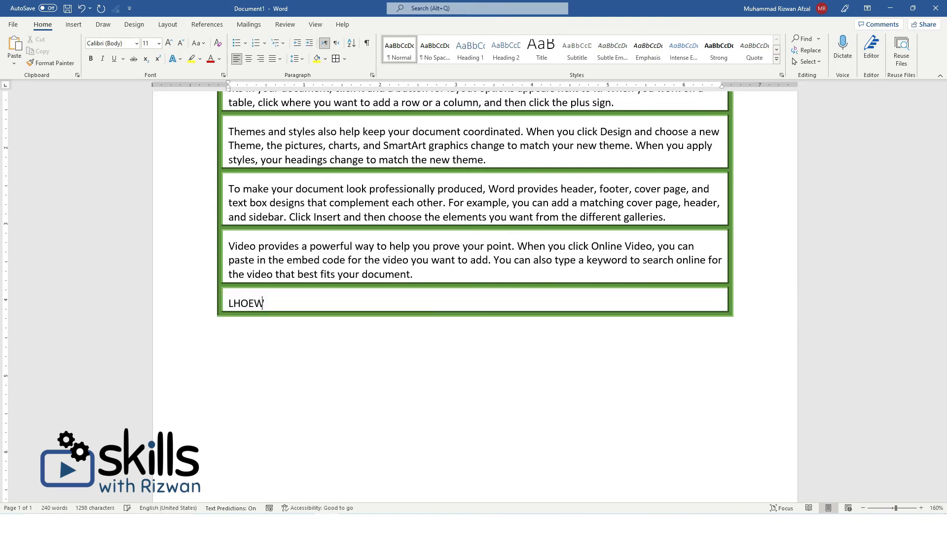
type("HOEW")
key("BackSpace")
key("BackSpace")
key("BackSpace")
key("BackSpace")
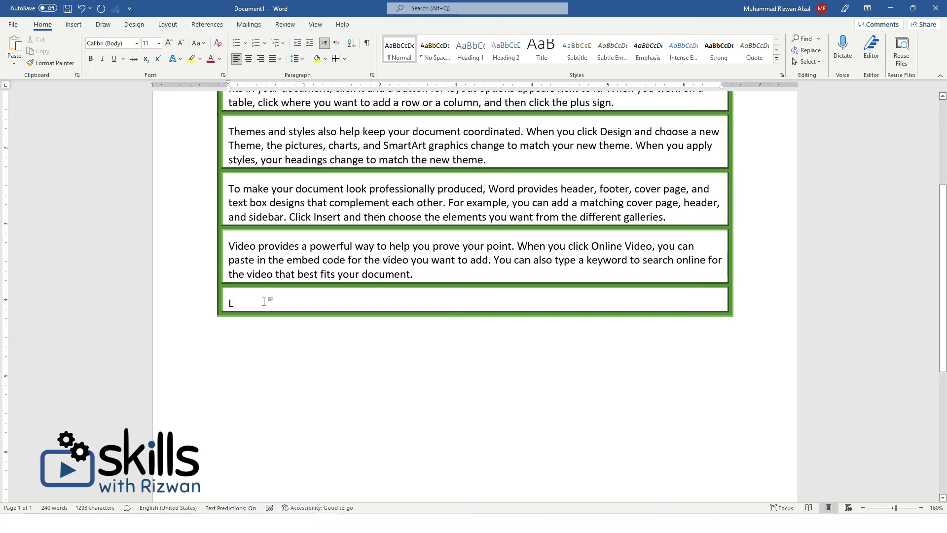
type("AHORE")
key("Return")
type("KARACHI")
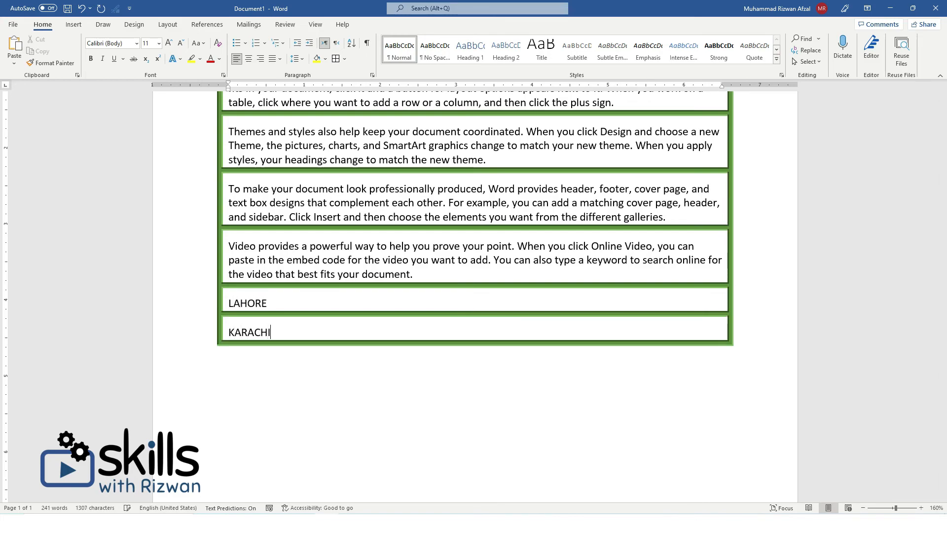
Step: Continue the city list with Islamabad, Peshawqar \ and Quetta, each in its own paragraph
key("Return")
type("Islamabad")
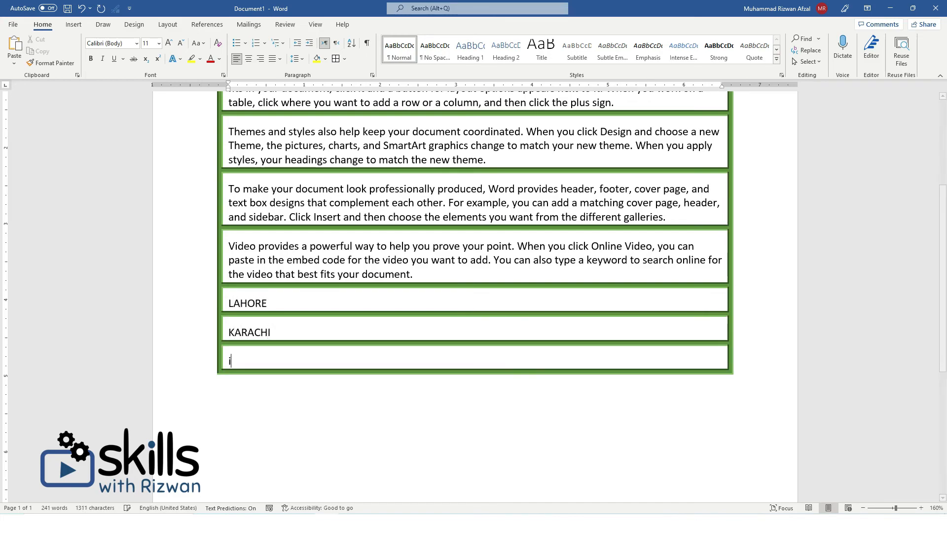
key("Return")
type("Peshawqar \\")
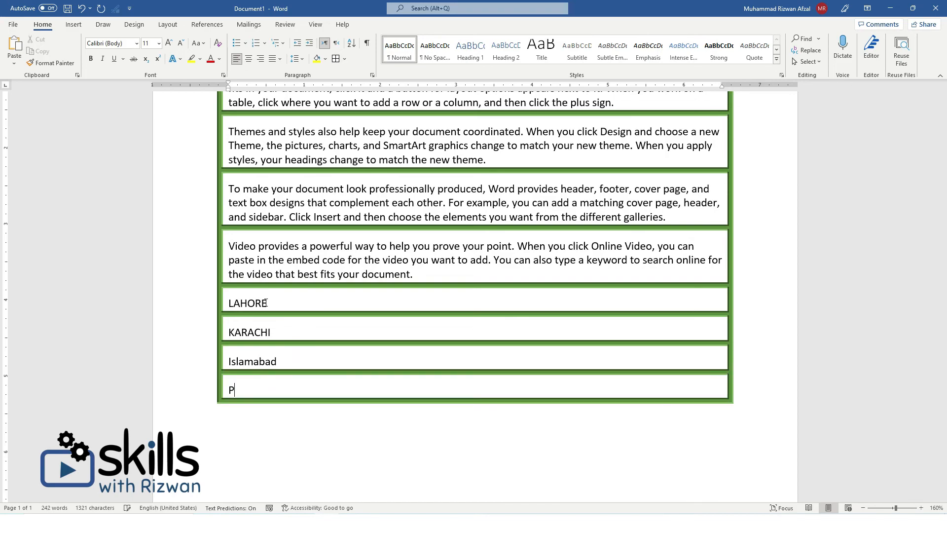
key("Return")
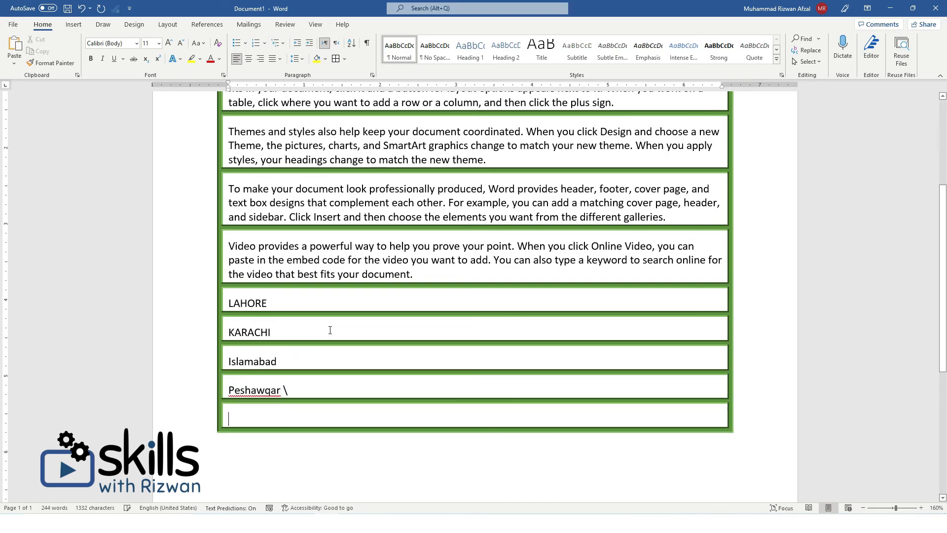
type("Quetta")
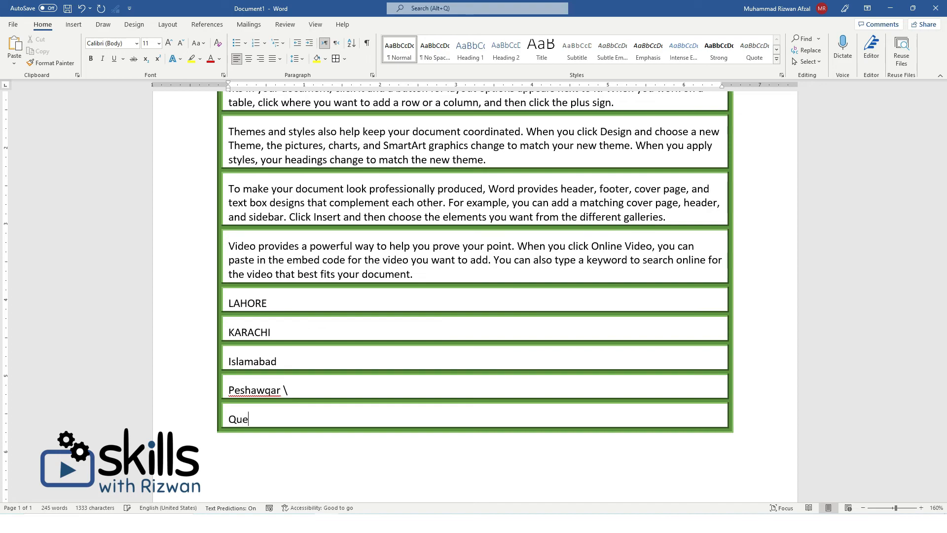
Step: Correct the misspelled fourth city name to Peshawar and remove the stray backslash after it
right_click(266, 390)
left_click(321, 234)
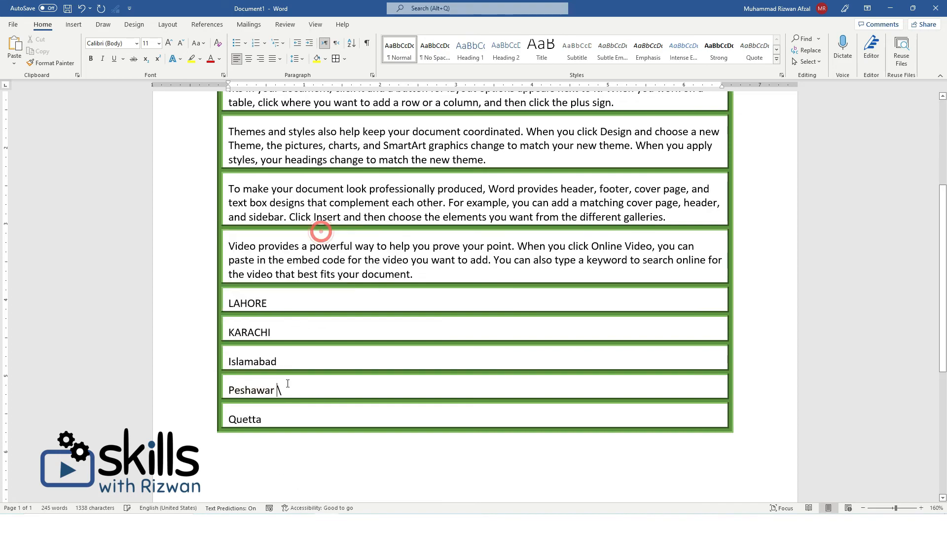
left_click(297, 386)
key("BackSpace")
Step: Sort the five city names by text in descending order
left_click_drag(287, 415, 234, 293)
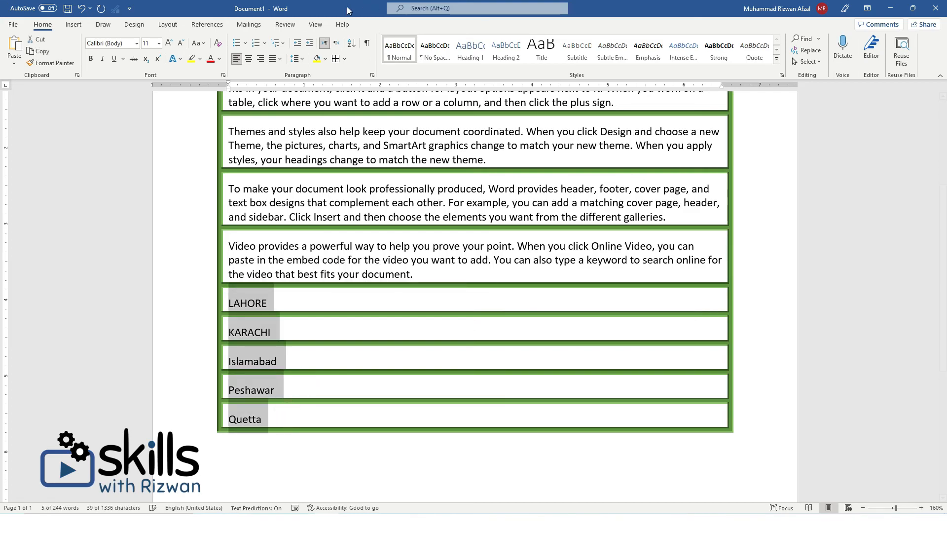
left_click(351, 43)
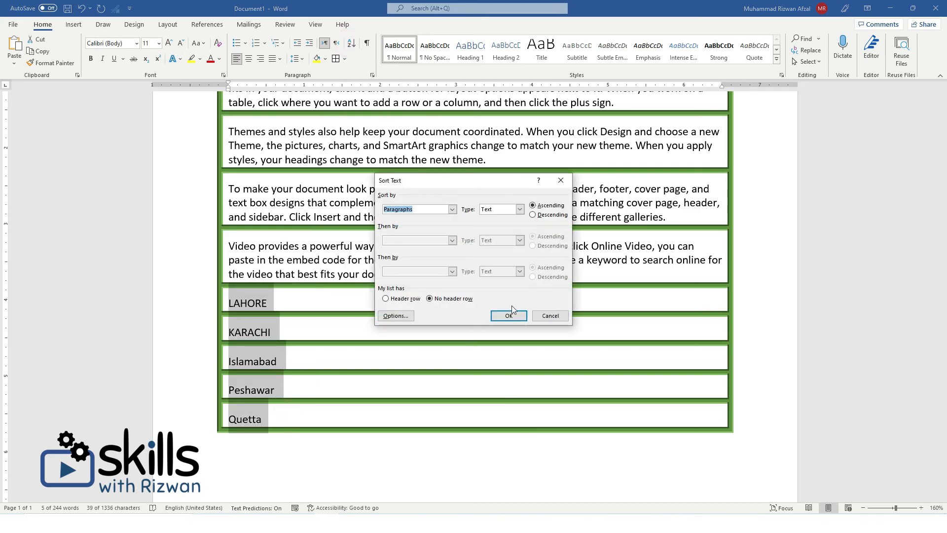
left_click(549, 215)
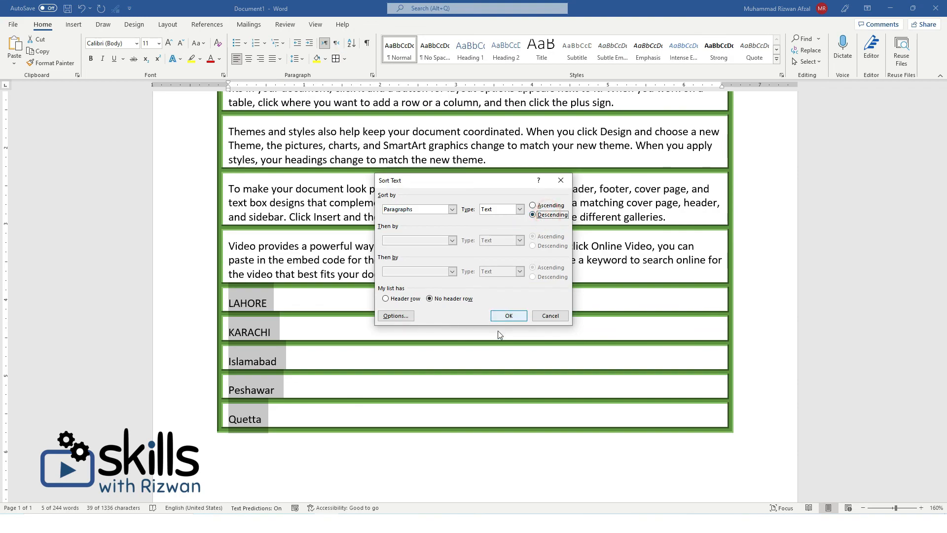
left_click(508, 316)
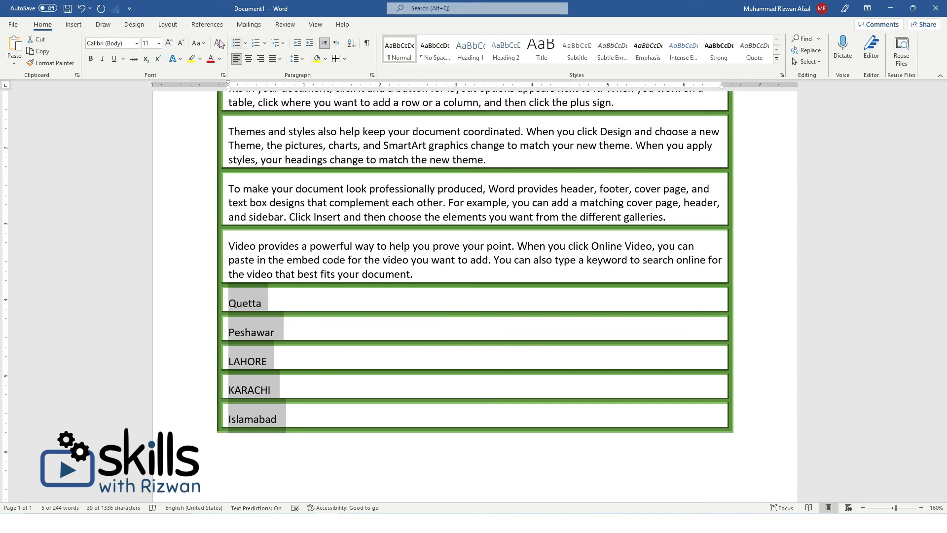
Step: Sort the selected city names by text in ascending order and clear the selection
left_click(354, 45)
left_click(553, 207)
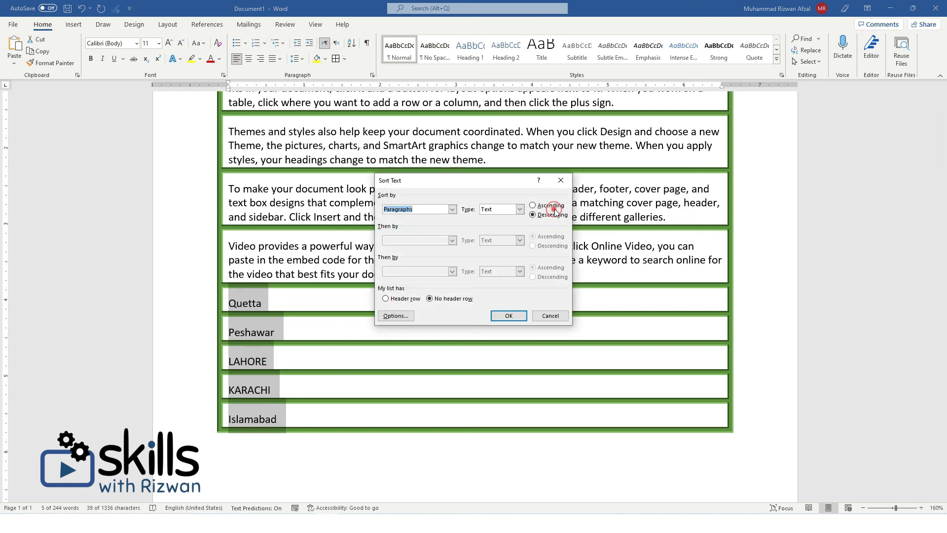
left_click(509, 315)
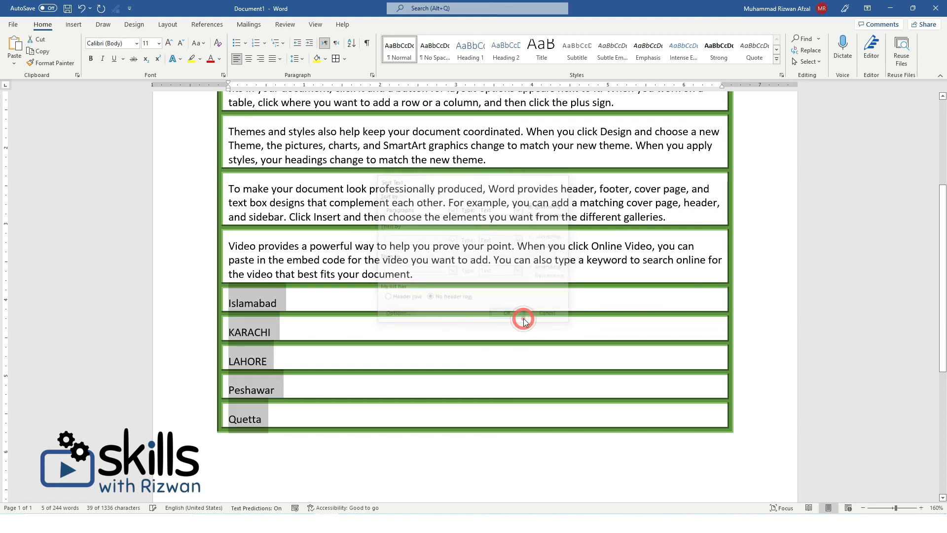
left_click(390, 393)
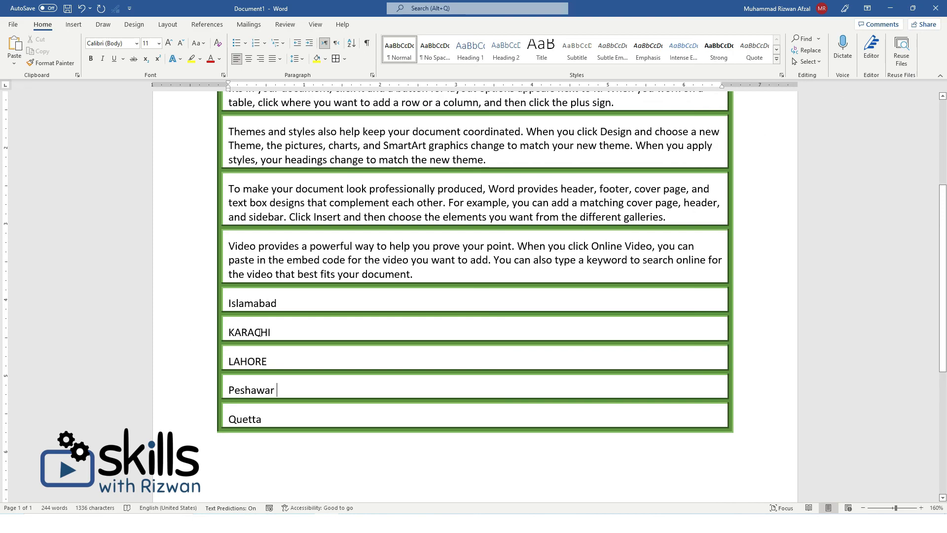
scroll(195, 327, "up", 3)
scroll(389, 332, "down", 3)
scroll(389, 332, "down", 1)
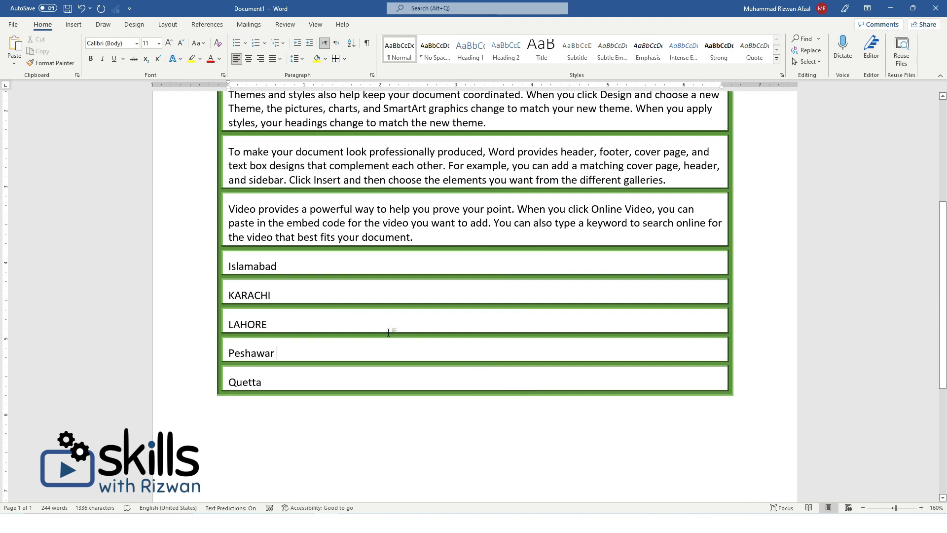